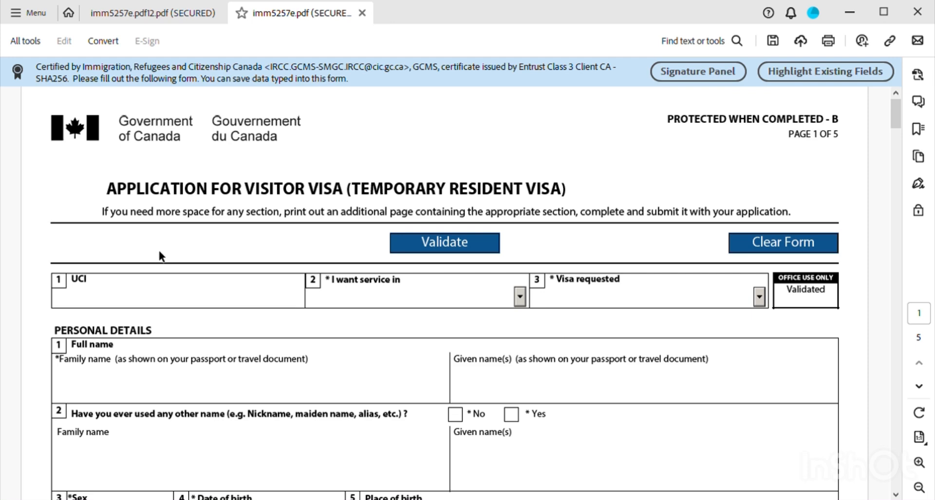
- Choose English for 'I want service in' and Visitor Visa for 'Visa requested'
scroll(159, 248, down, 1)
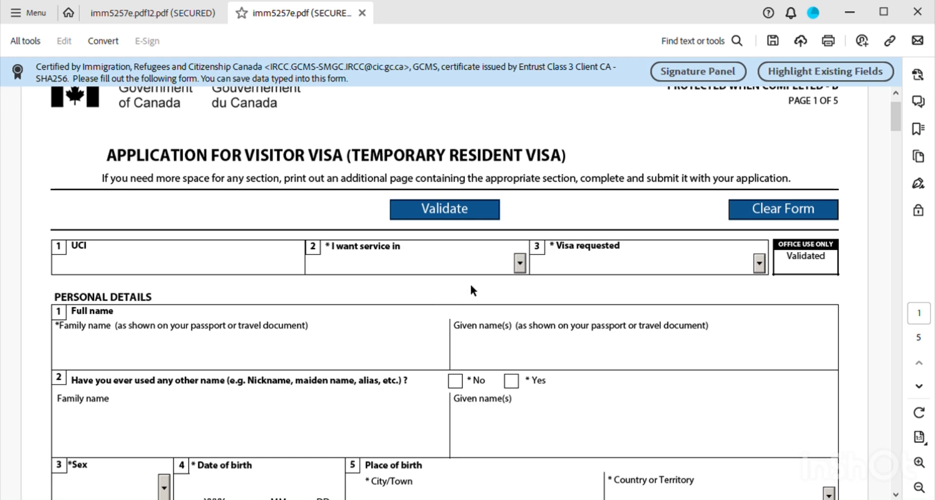
click(520, 266)
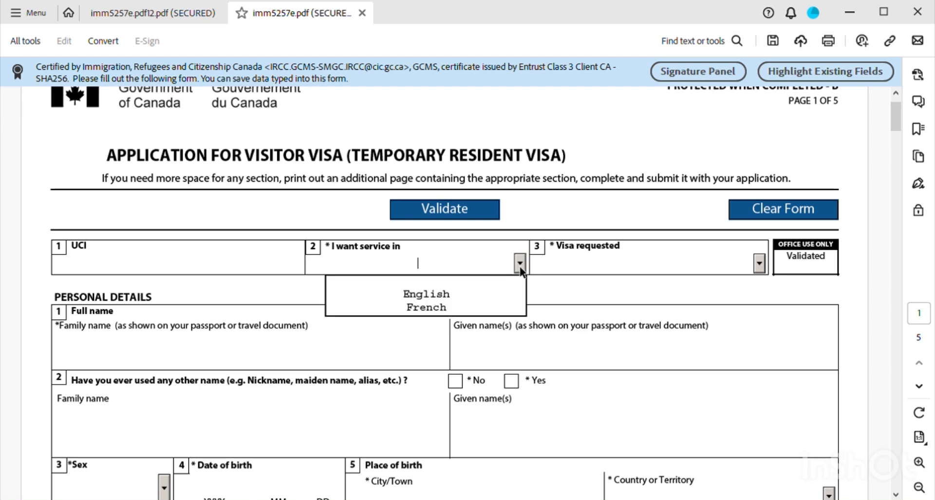
click(433, 296)
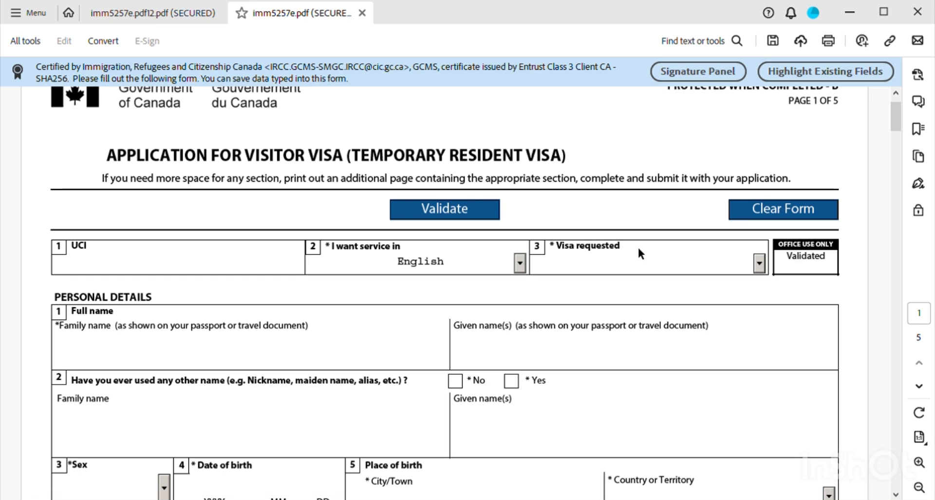
click(760, 264)
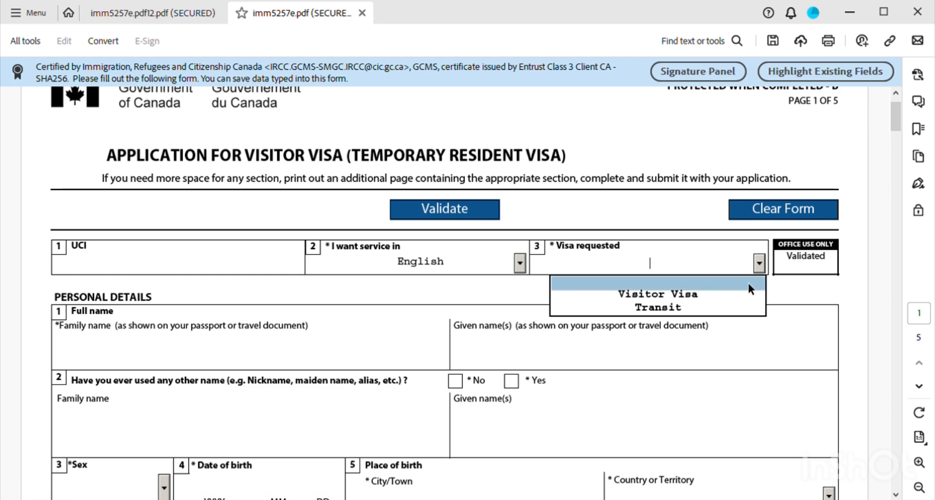
click(684, 298)
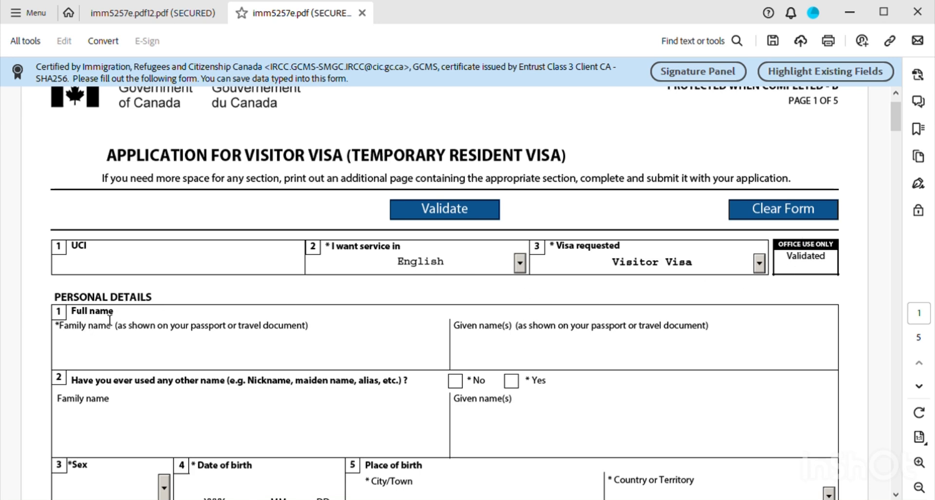
- Type the applicant's surname into Family name and first name into Given name(s)
scroll(198, 285, down, 1)
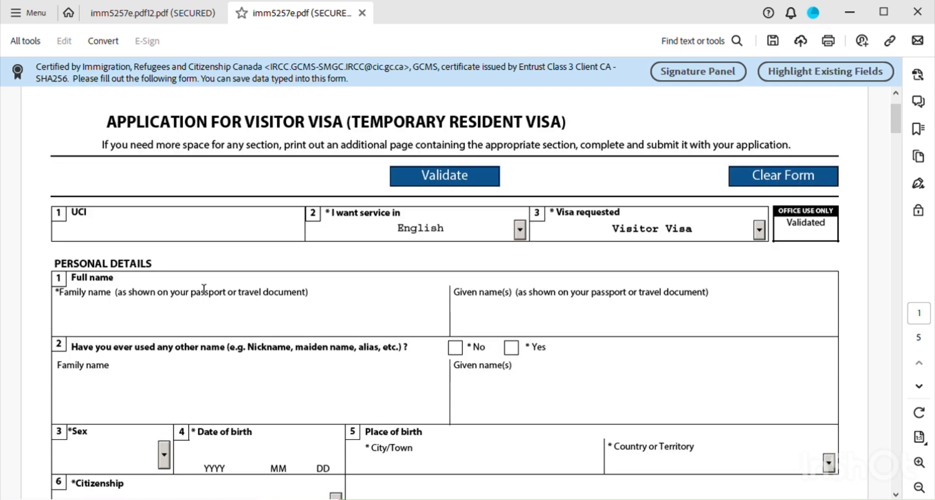
click(77, 321)
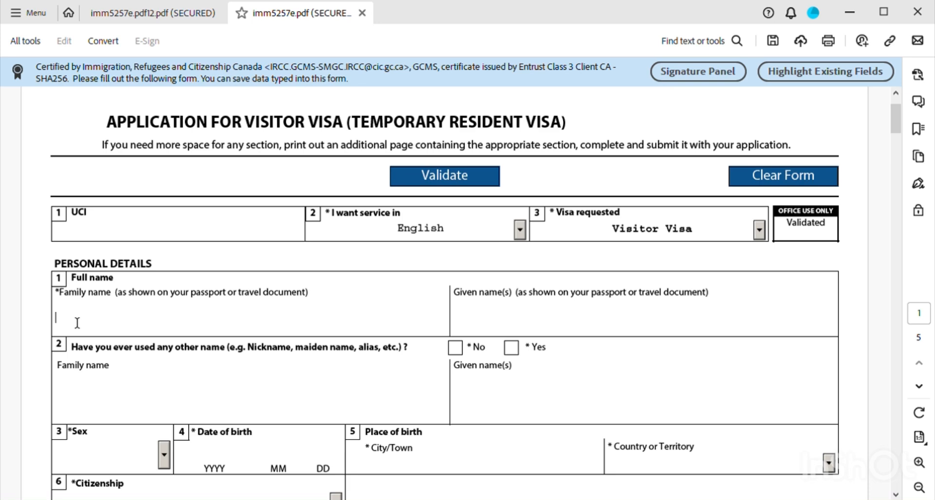
click(495, 333)
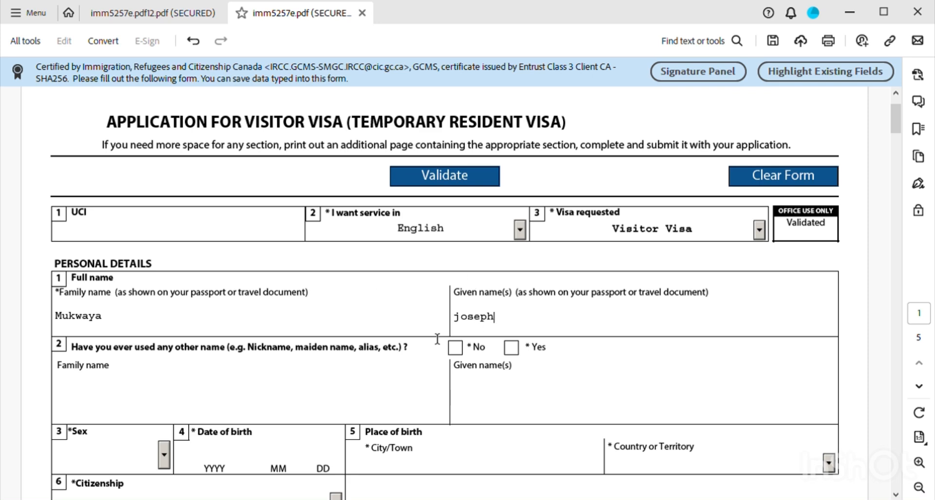
scroll(148, 336, down, 2)
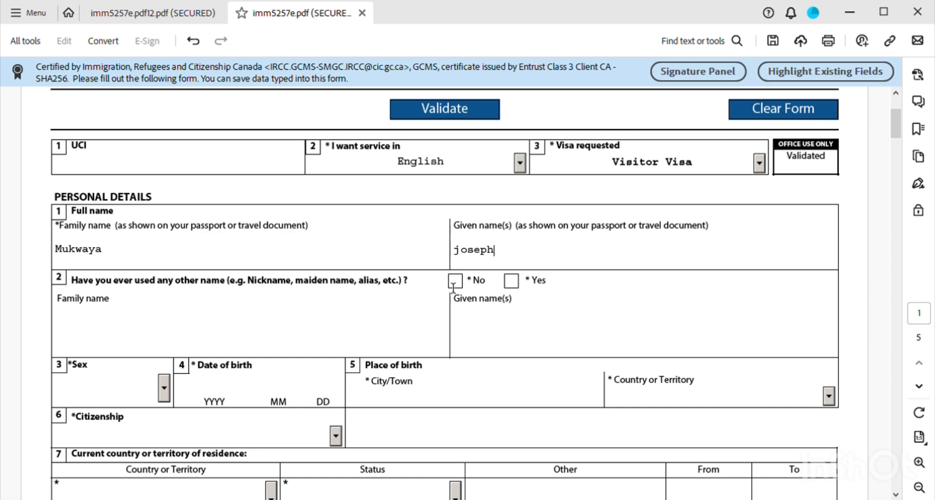
- Tick No for other names used, set Sex to M Male, and dismiss the edit-text pop-up
click(457, 281)
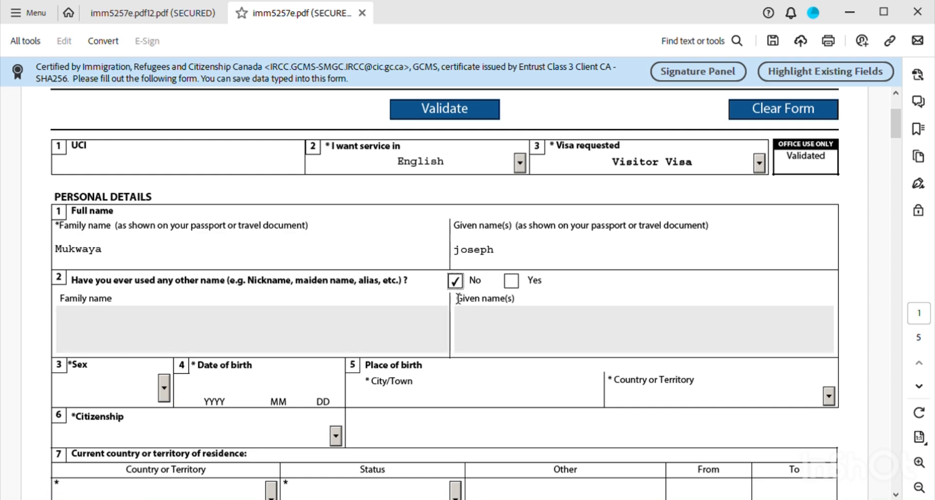
scroll(271, 364, down, 1)
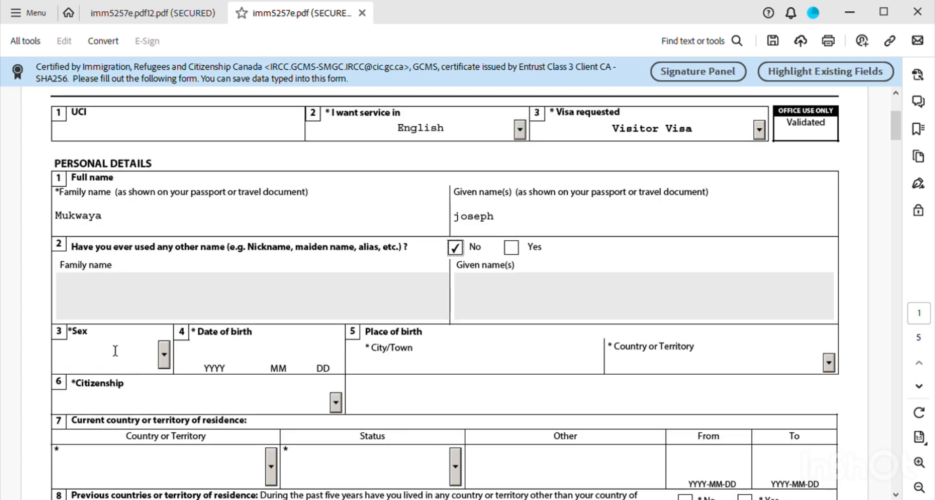
click(166, 356)
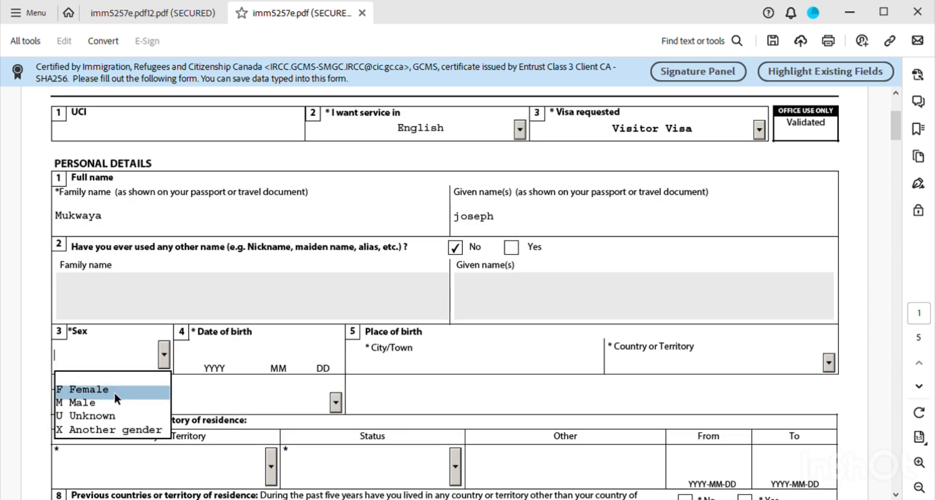
click(104, 402)
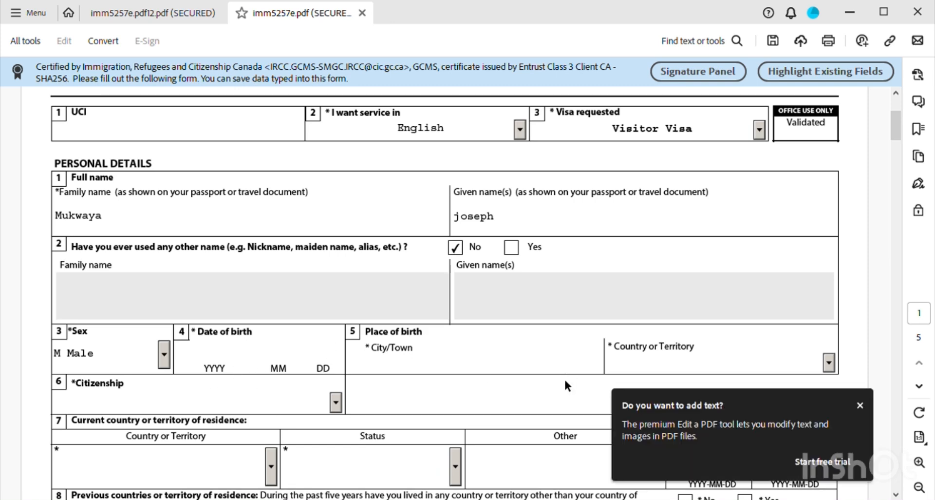
click(860, 405)
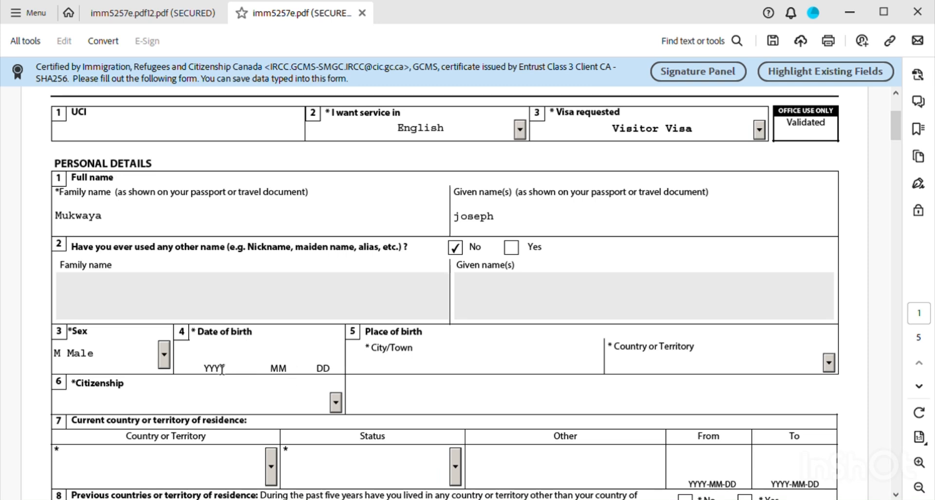
scroll(228, 373, down, 1)
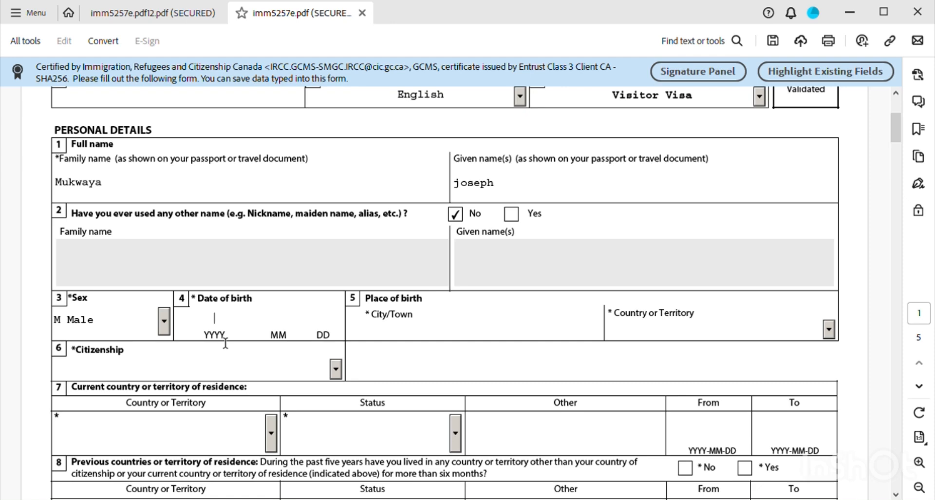
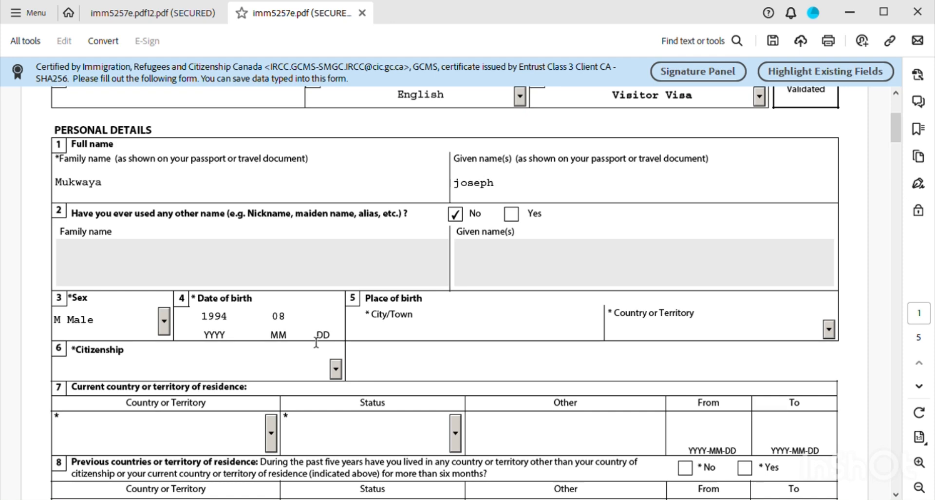
click(382, 330)
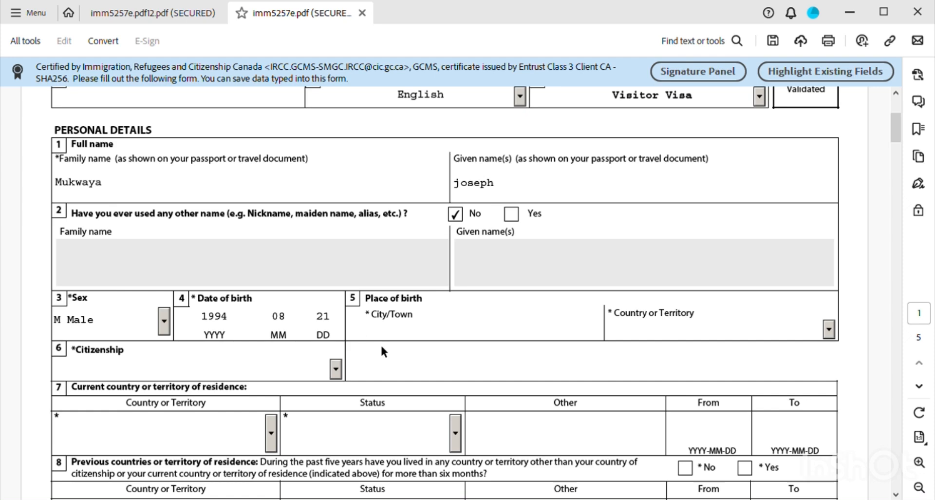
text(kampala)
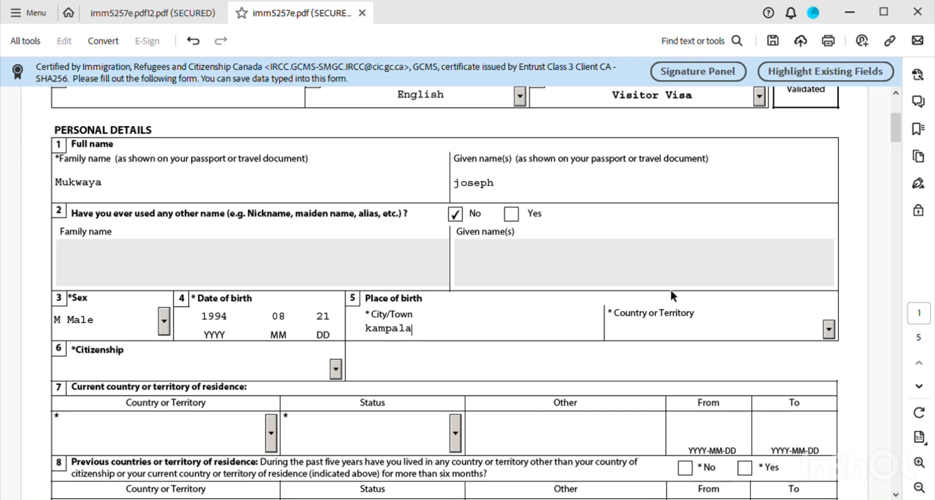
- Select Uganda as the country of birth
click(829, 329)
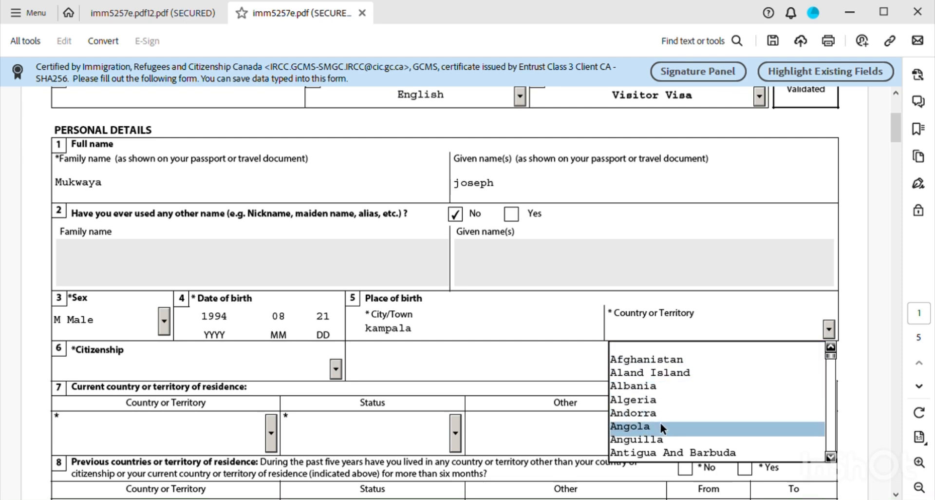
text(utlying Islands)
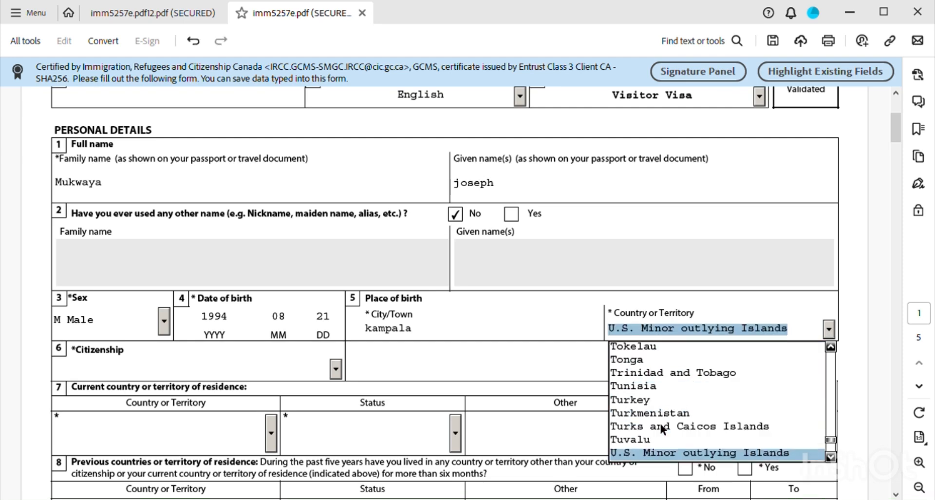
text(g)
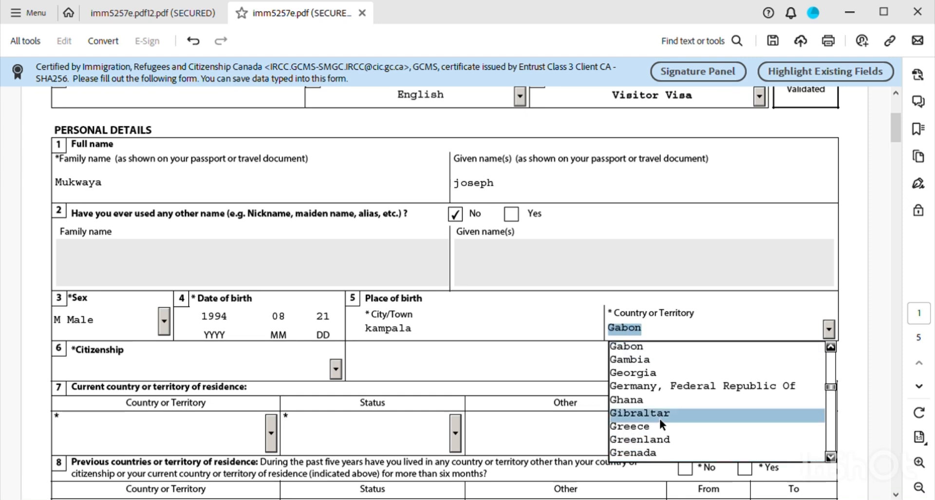
text(a)
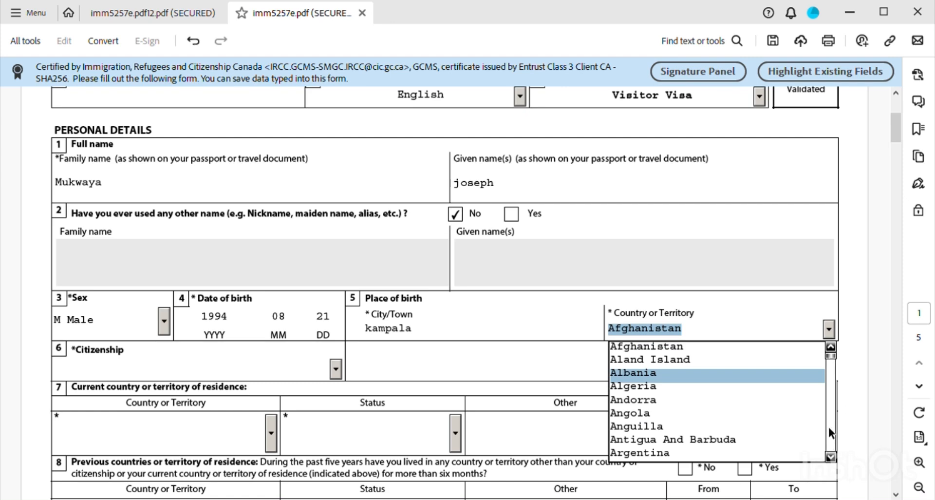
drag(831, 359, 840, 454)
scroll(707, 431, down, 1)
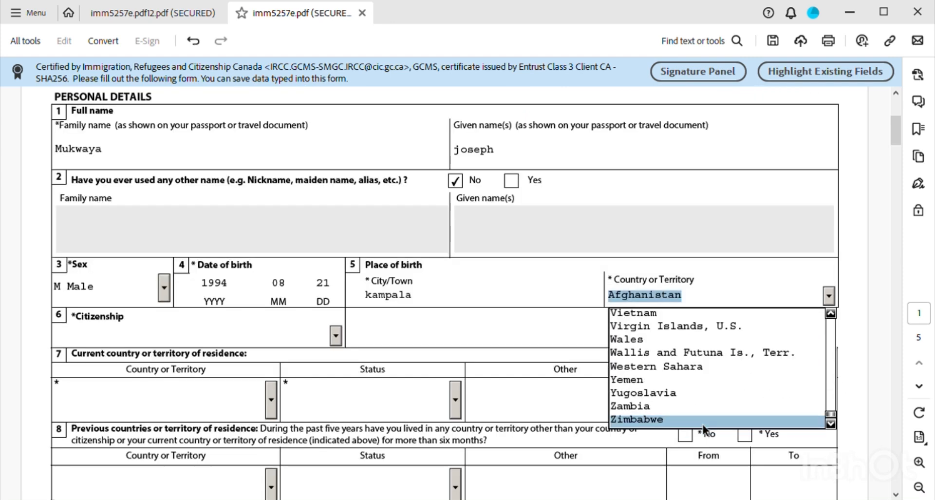
scroll(673, 371, up, 2)
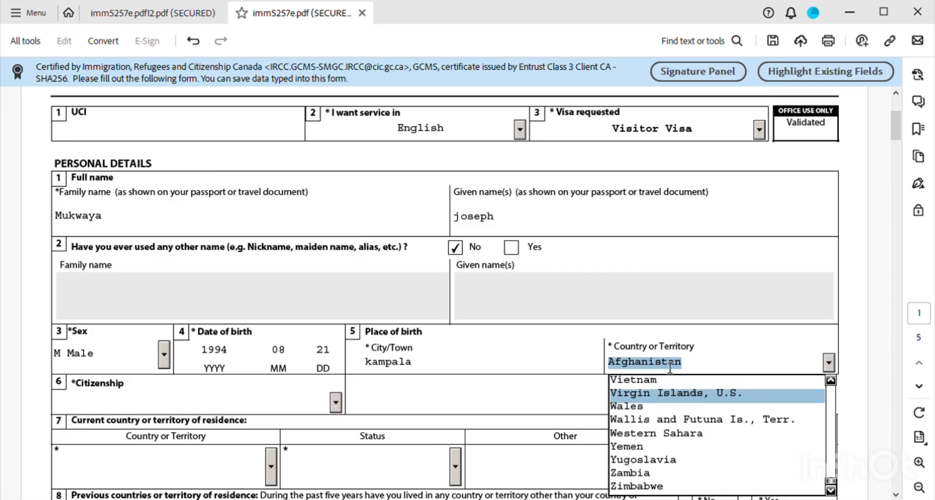
scroll(659, 427, down, 1)
scroll(659, 427, up, 3)
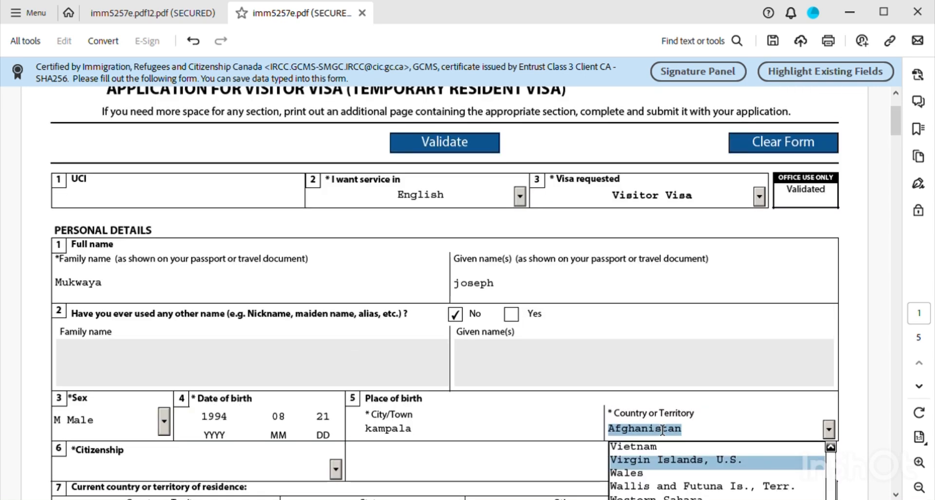
scroll(677, 448, down, 3)
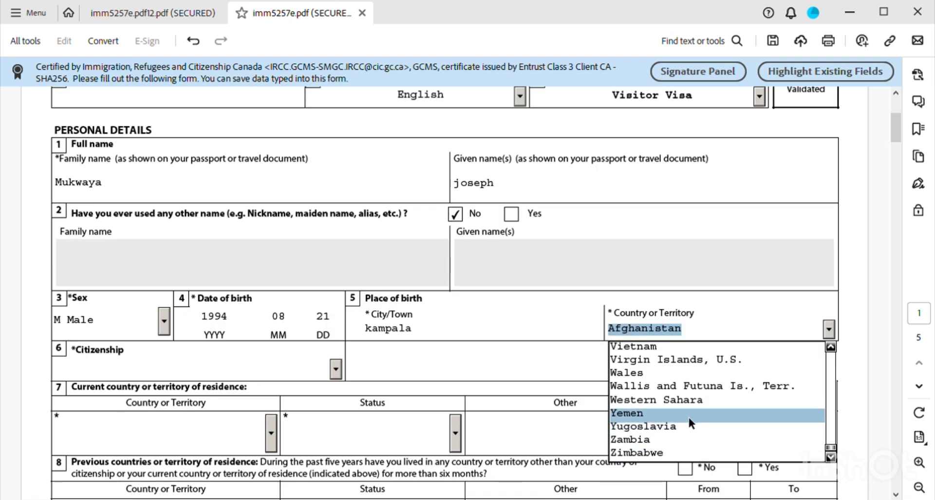
scroll(692, 401, down, 2)
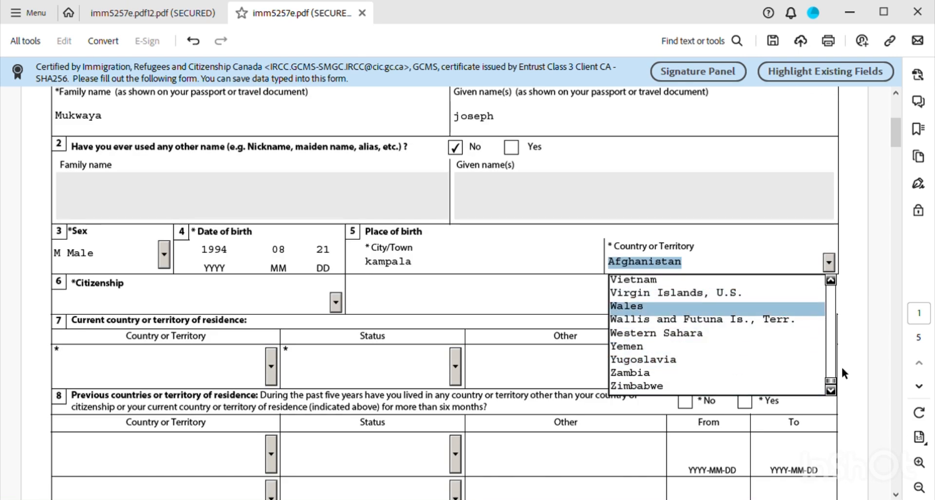
drag(830, 382, 832, 376)
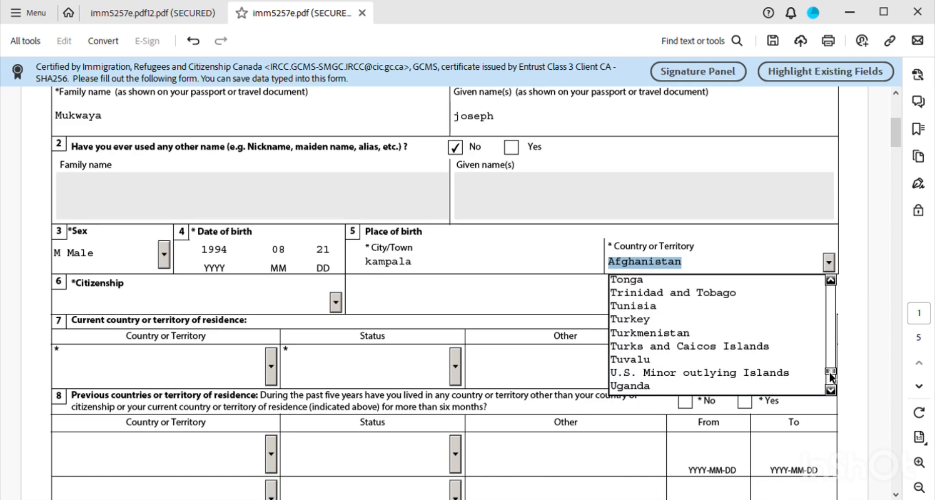
click(643, 386)
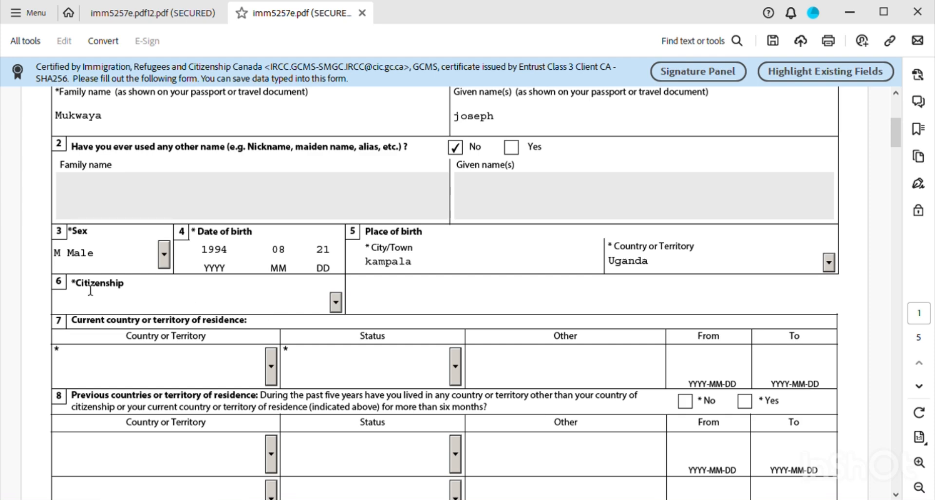
- Set Citizenship to Uganda
click(336, 303)
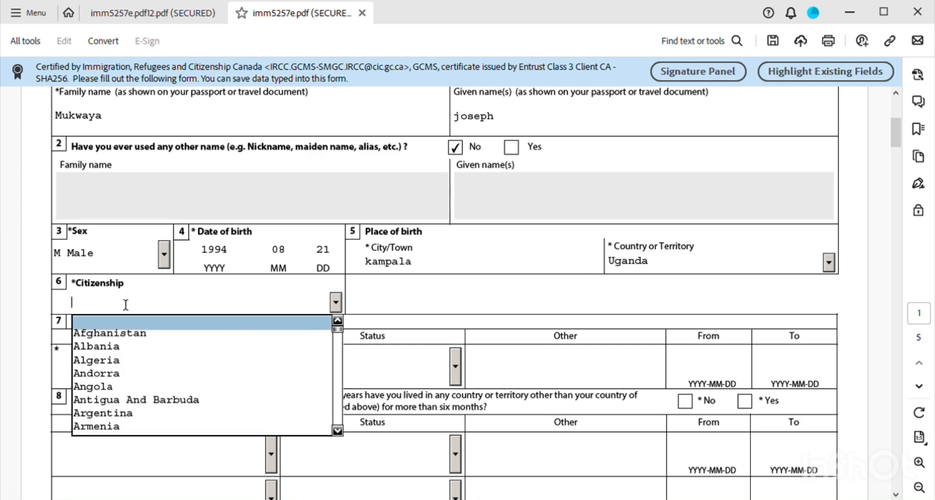
text(Uganda)
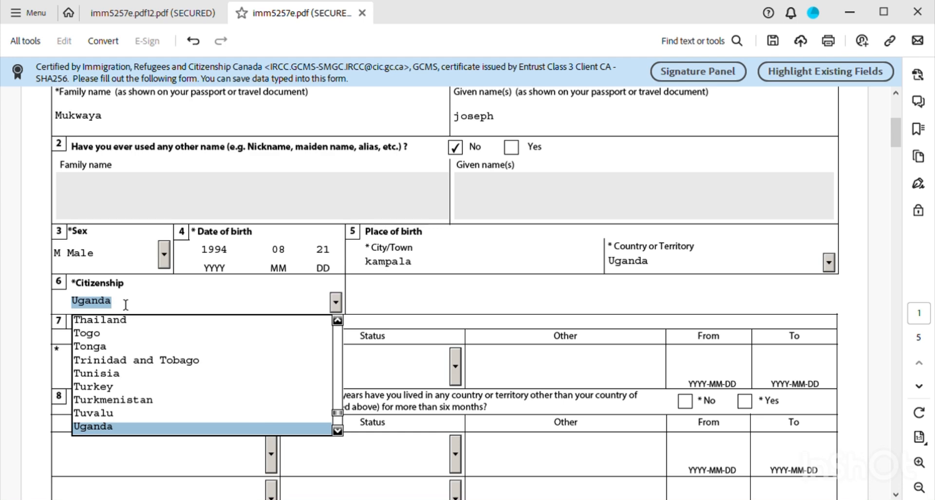
key(Return)
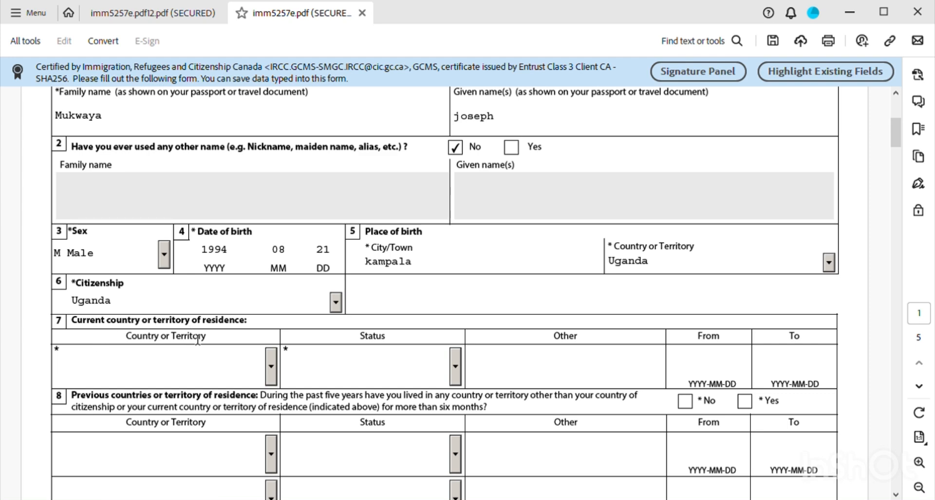
- In section 7, choose Uganda as the residence country and Citizen as the status
scroll(166, 355, down, 3)
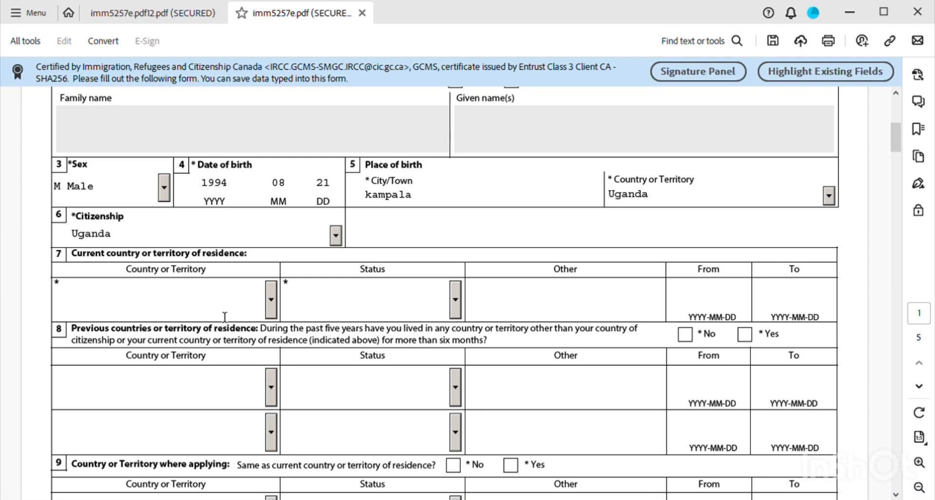
click(272, 300)
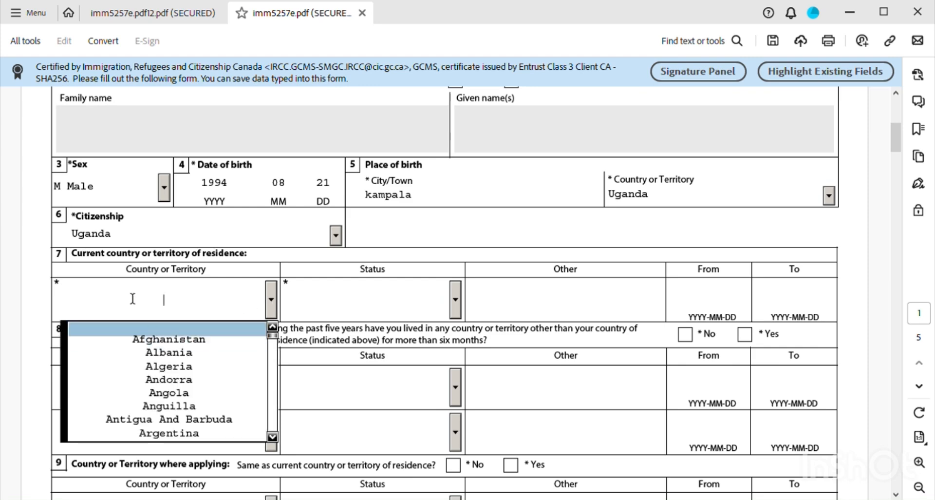
text(u)
key(Return)
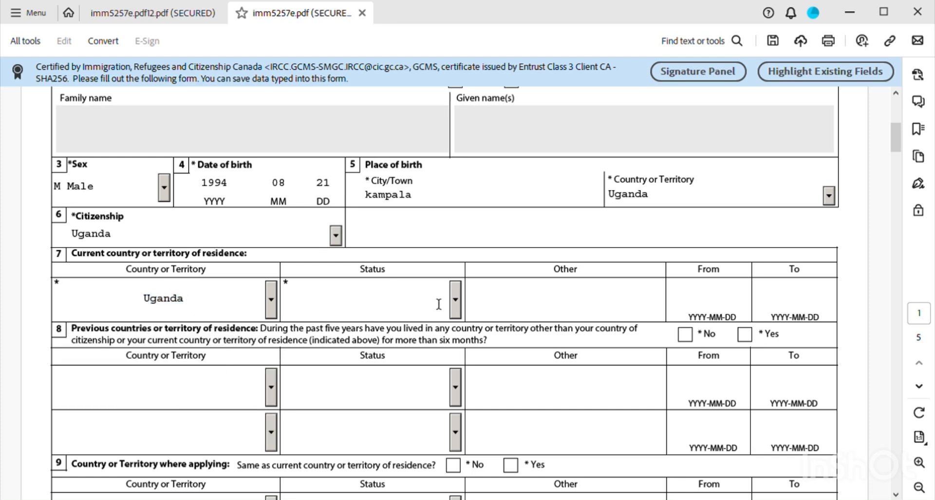
click(456, 300)
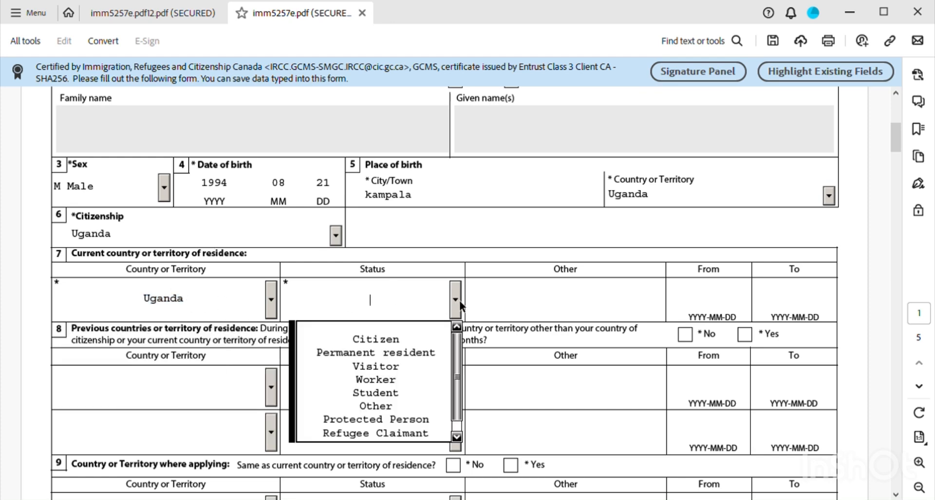
click(397, 341)
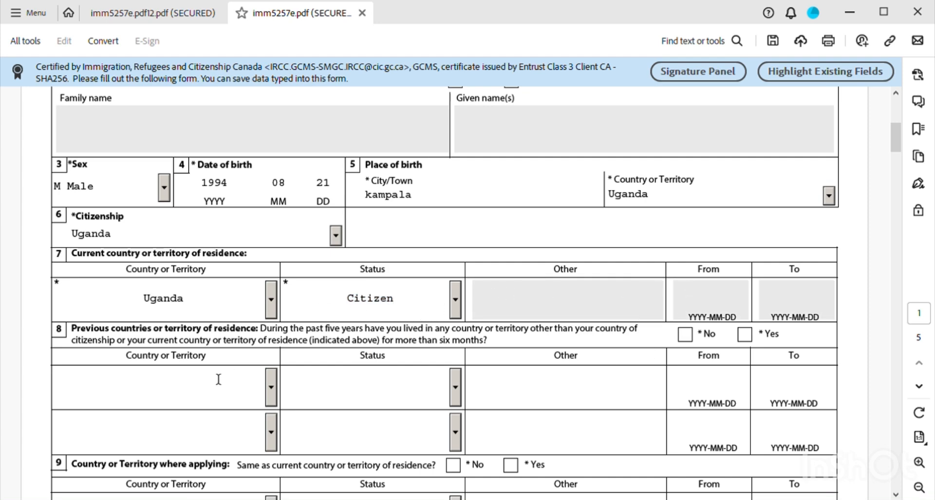
scroll(219, 378, down, 3)
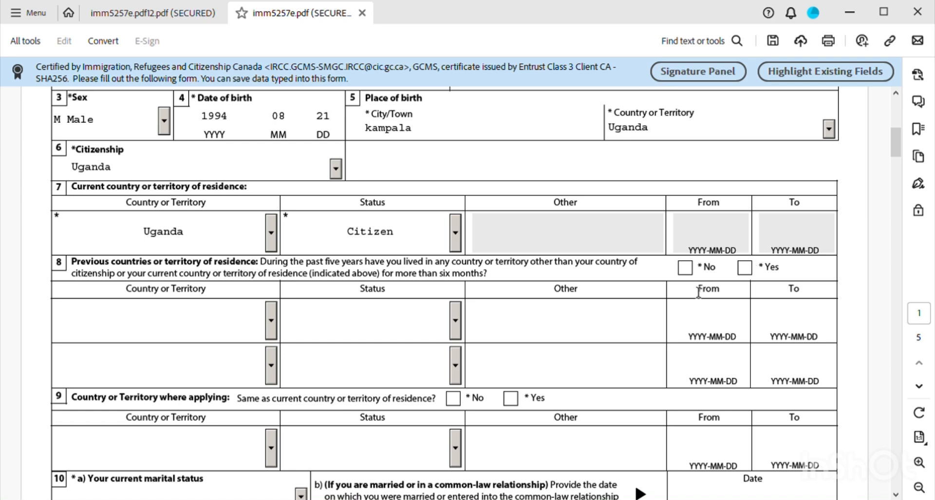
- Tick No in section 8 for previous countries or territories of residence
click(687, 269)
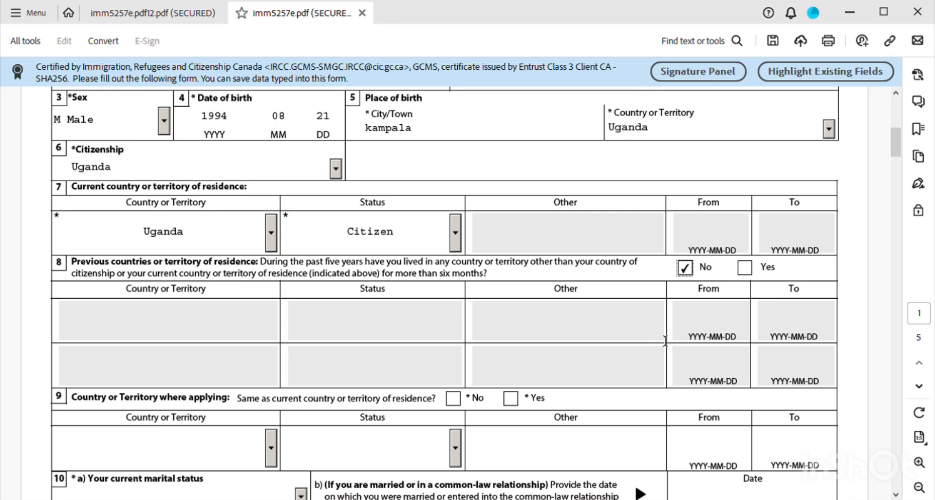
scroll(620, 351, down, 1)
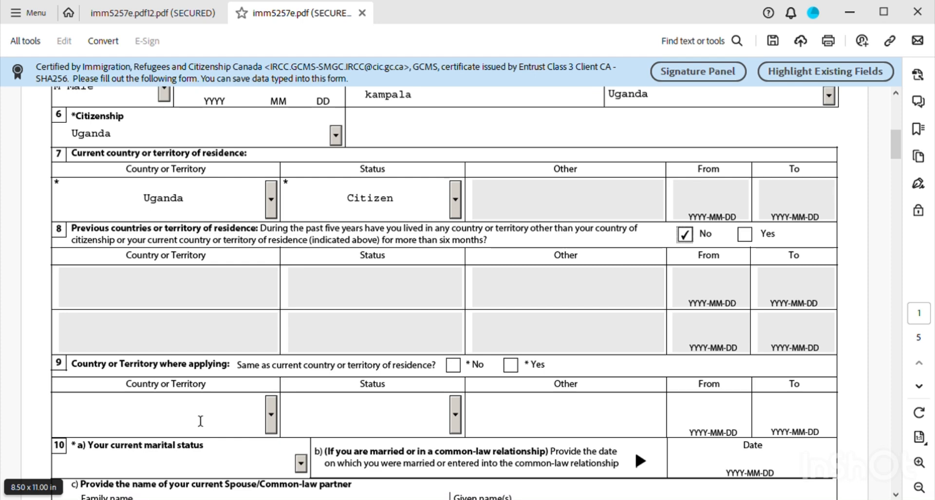
- In section 9, pick Uganda and Citizen, and tick Yes for same as current residence
click(273, 415)
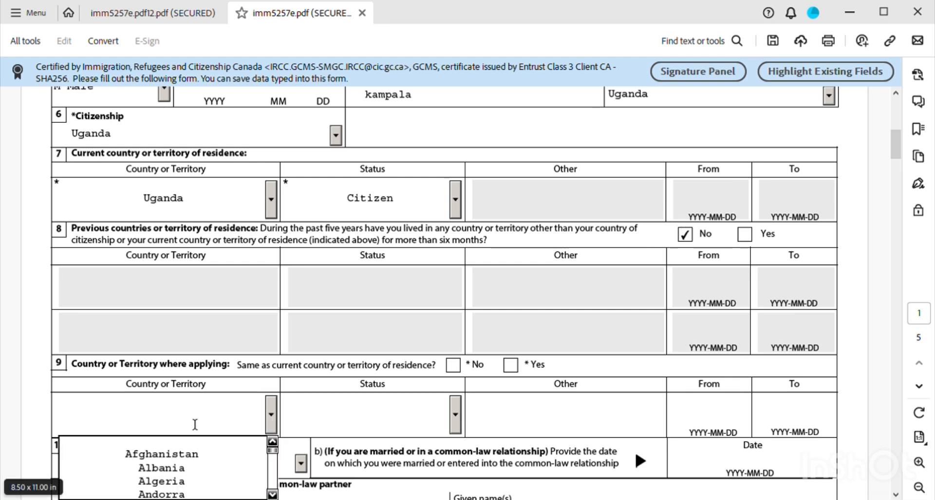
text(u)
key(Return)
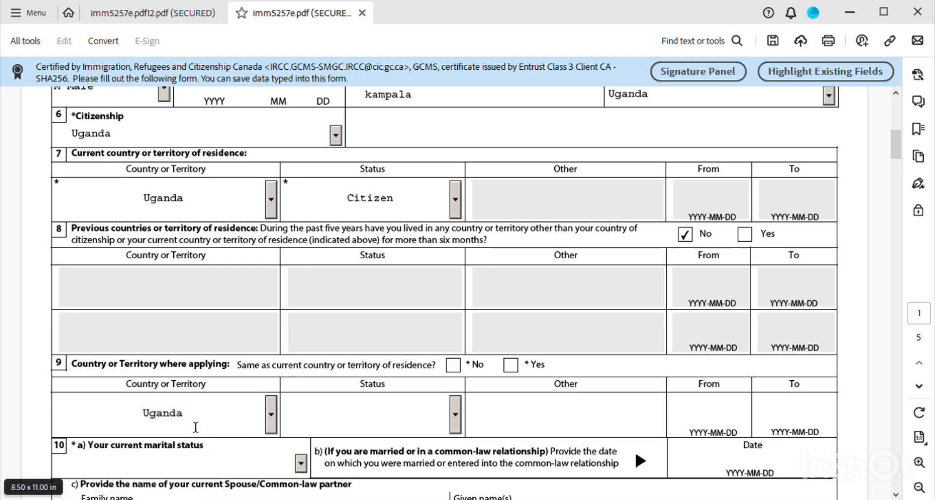
click(456, 416)
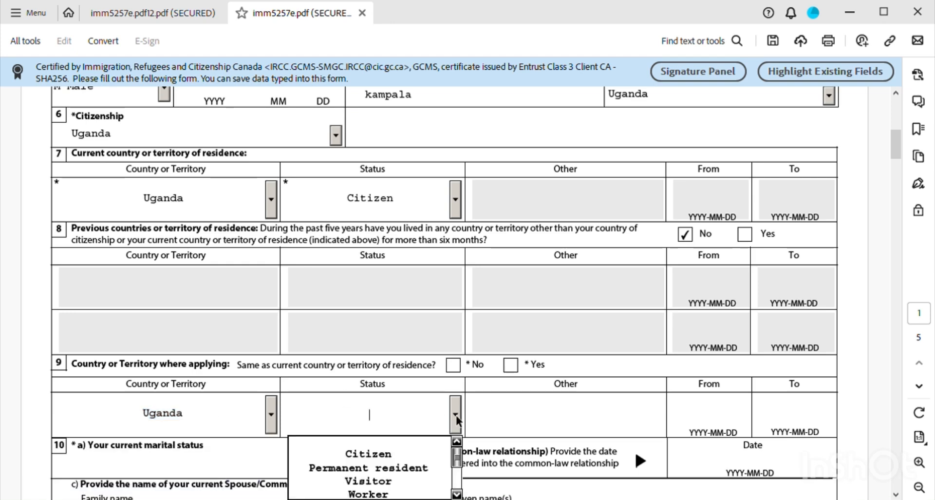
click(366, 453)
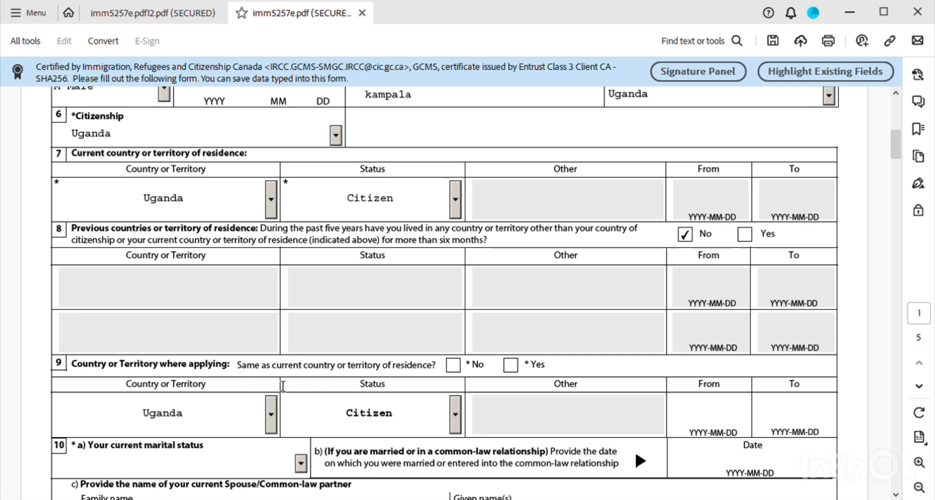
click(519, 370)
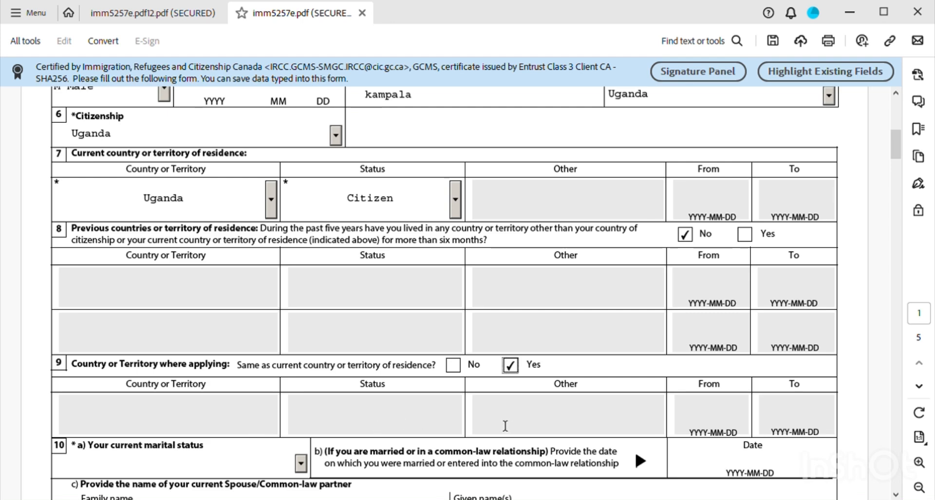
scroll(502, 424, down, 1)
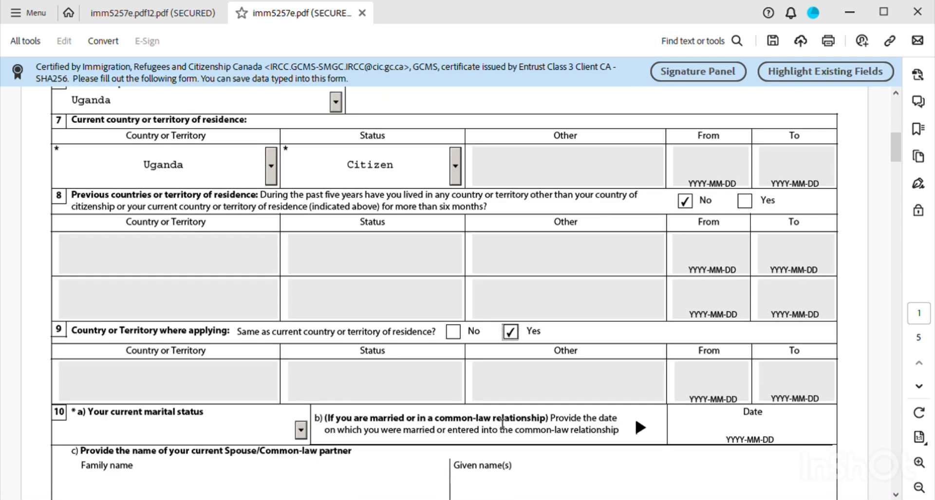
scroll(175, 439, down, 1)
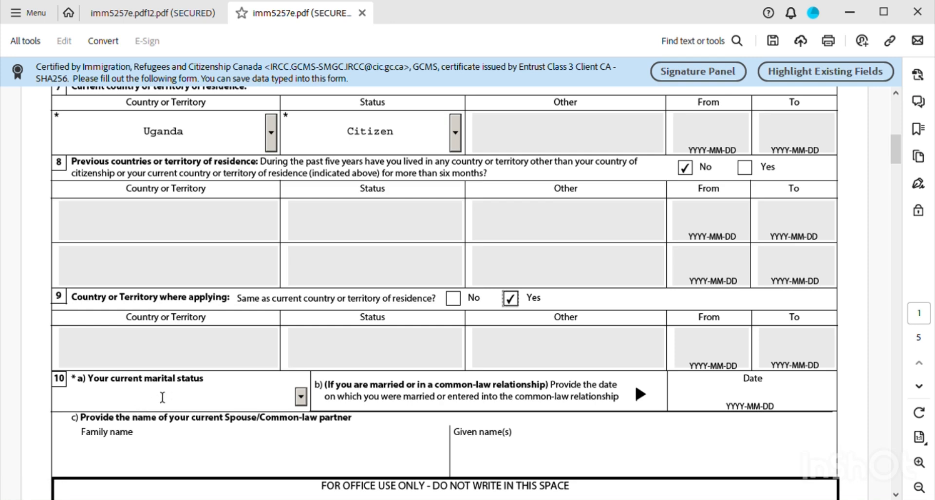
- Choose Single from the section 10a marital status list
click(302, 399)
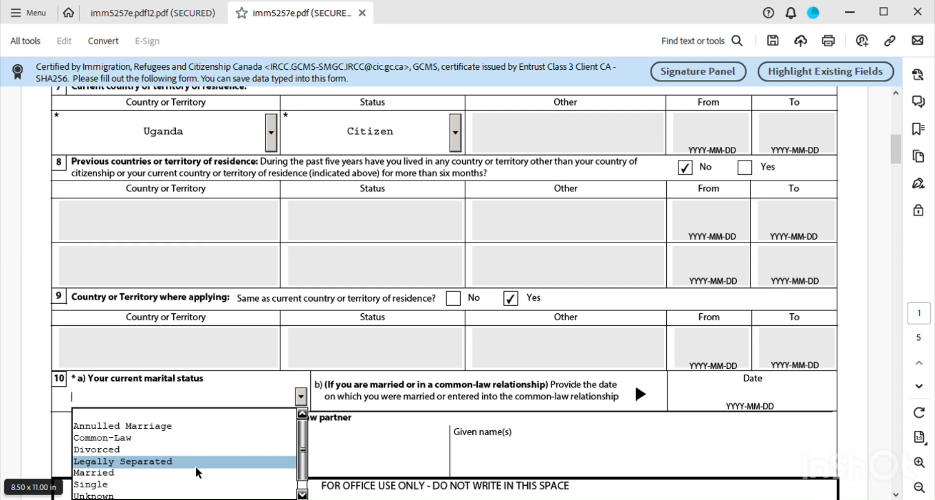
click(130, 487)
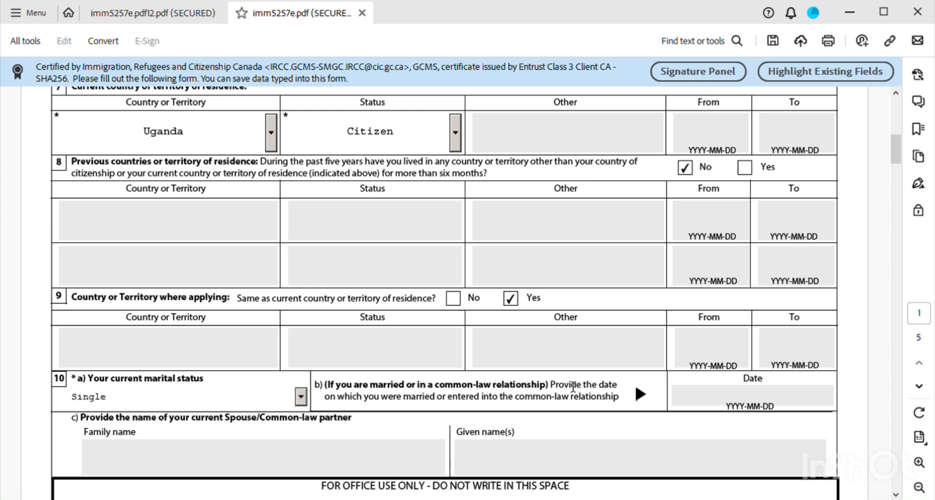
- On page 2, tick No for question 11a on previous marriage or common-law relationship
scroll(521, 411, down, 3)
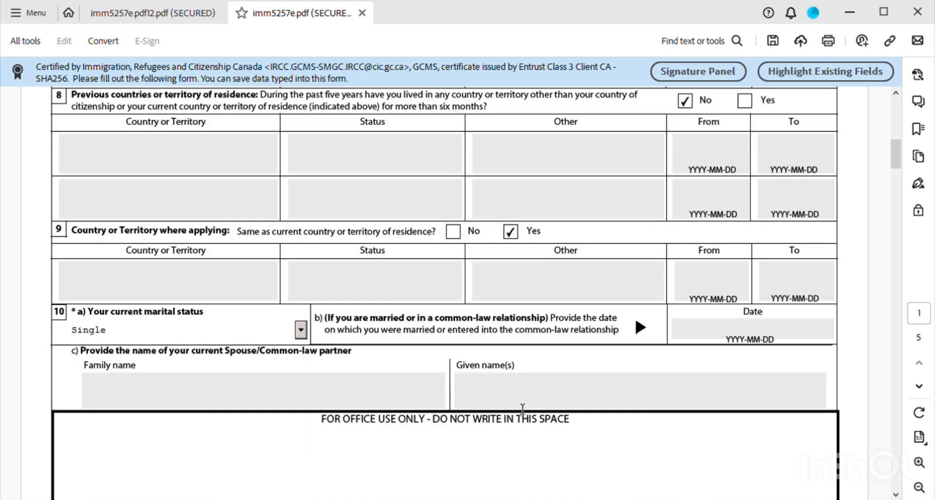
scroll(457, 419, down, 3)
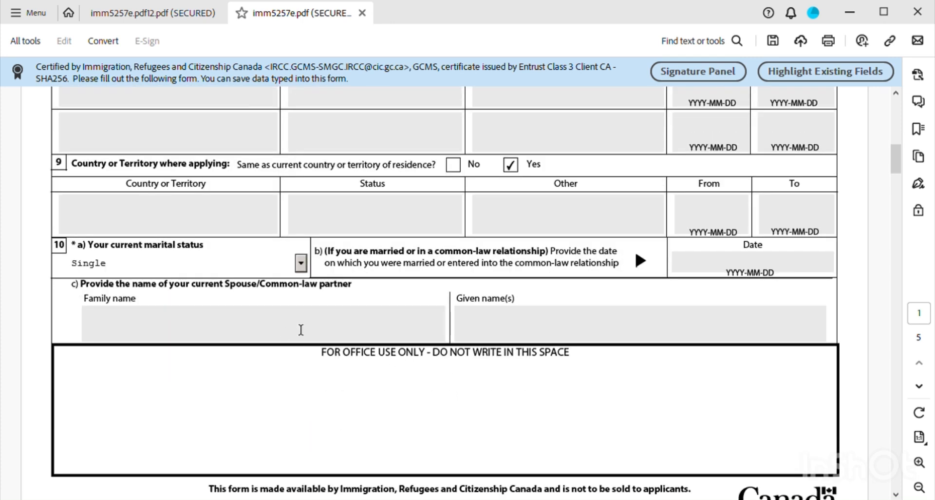
scroll(403, 349, down, 4)
scroll(403, 349, down, 3)
scroll(404, 351, down, 4)
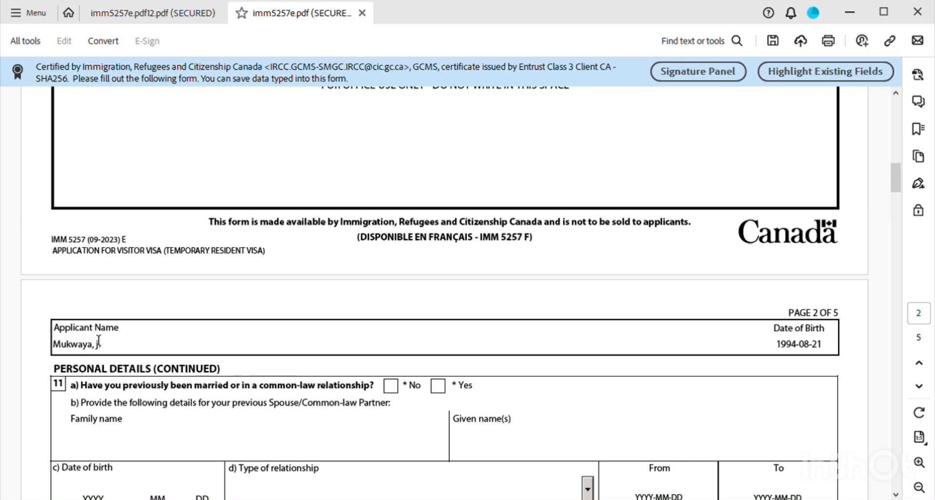
scroll(280, 402, down, 3)
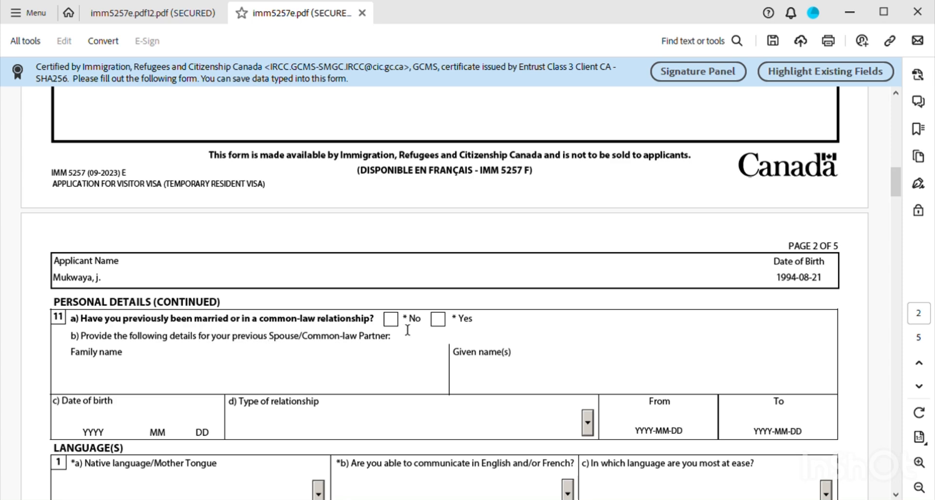
click(392, 321)
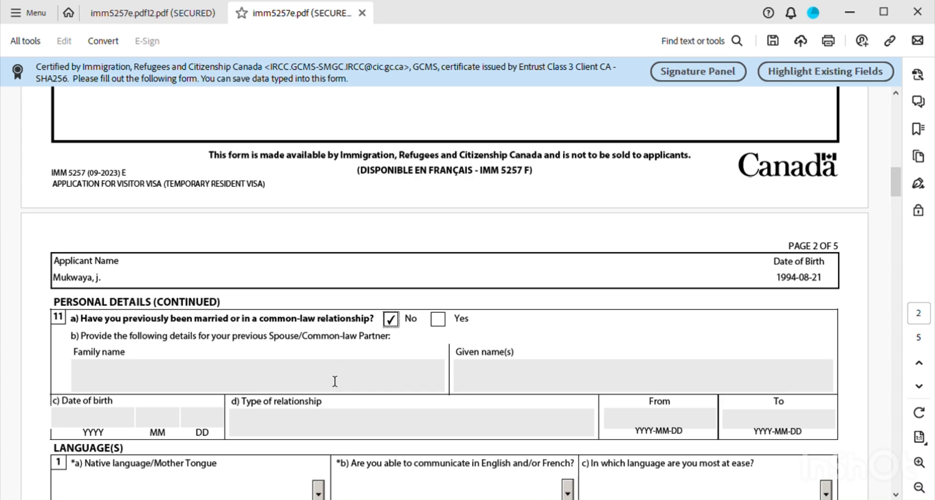
scroll(330, 391, down, 2)
scroll(330, 391, down, 2)
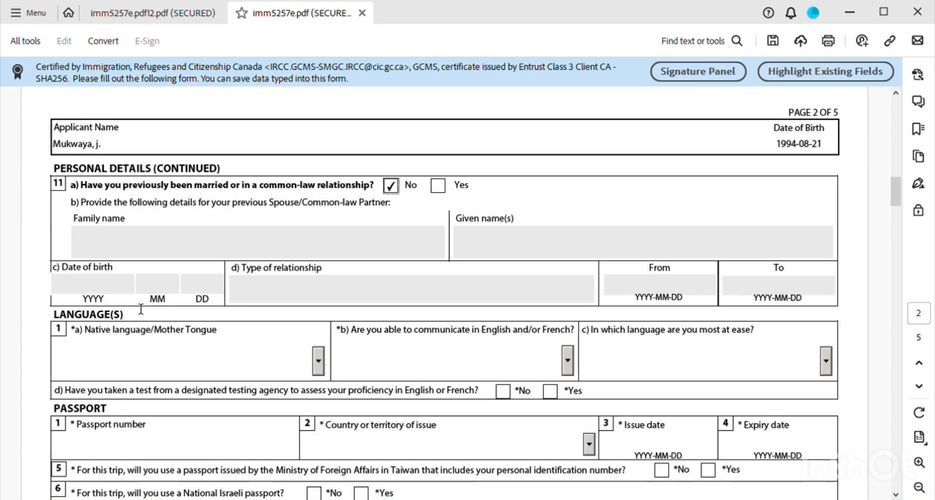
scroll(171, 341, down, 1)
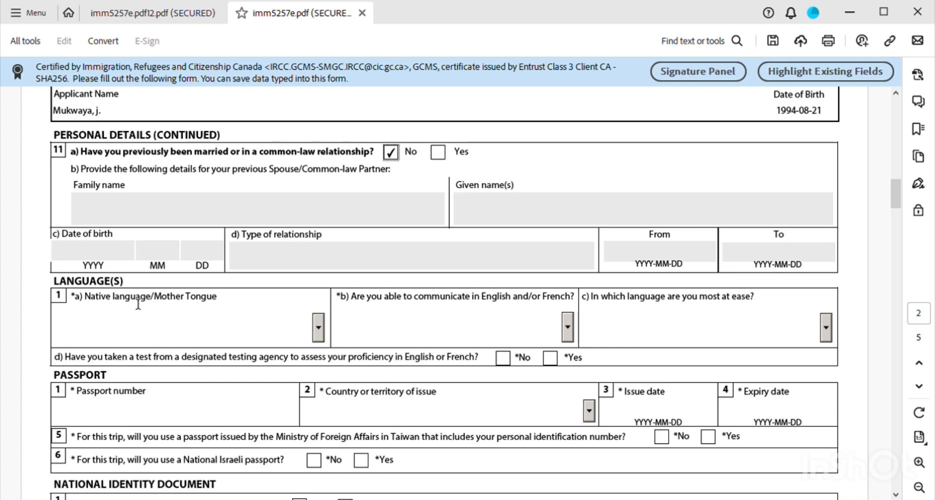
- Search the Native language list, trying entries such as Ga and Balochi South Pak
click(321, 330)
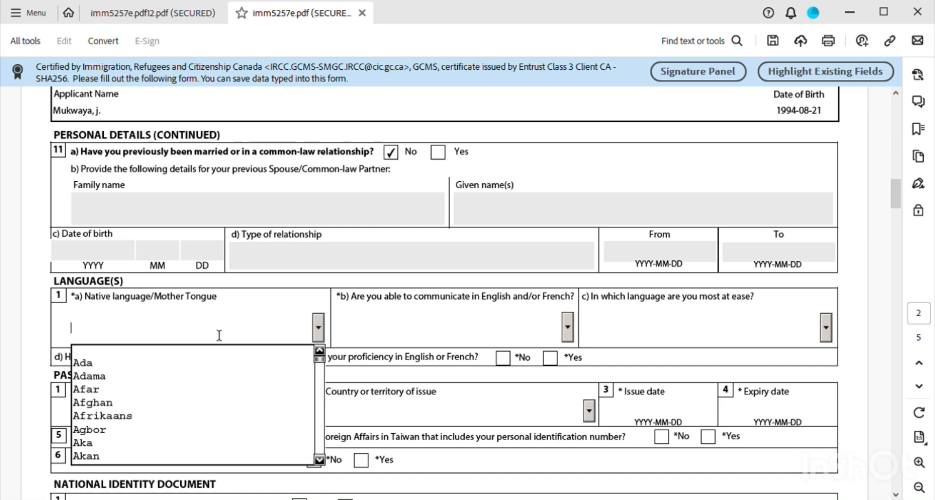
text(eng)
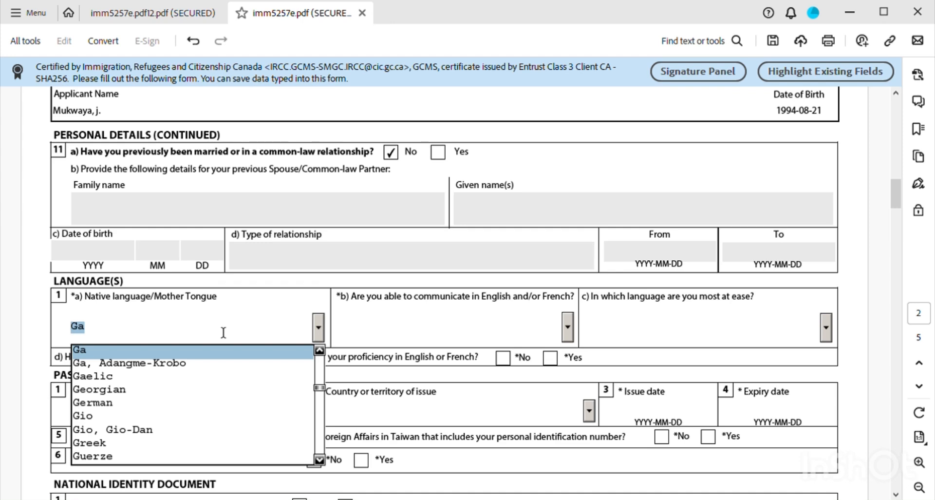
click(105, 334)
double_click(106, 337)
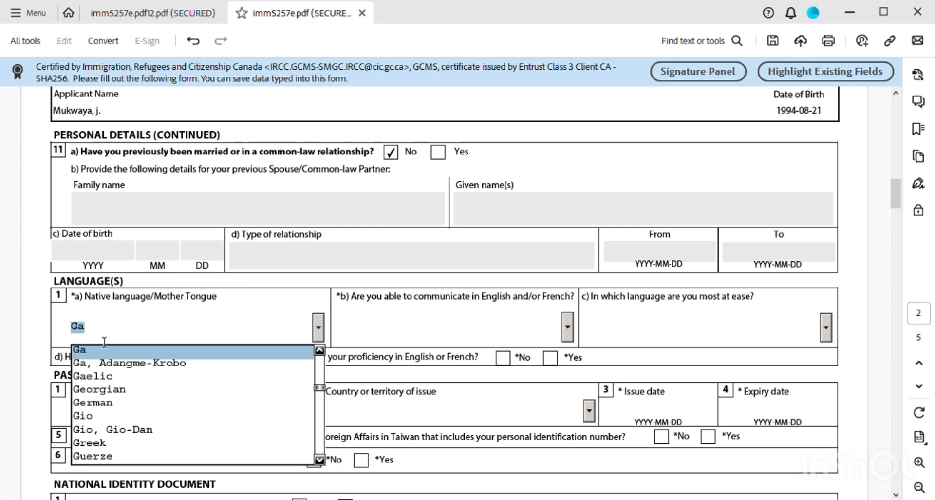
text(e)
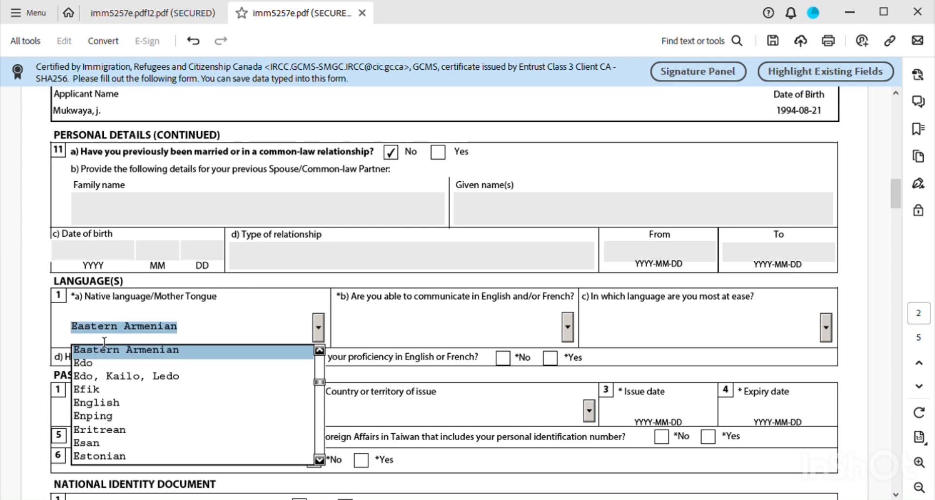
text(n)
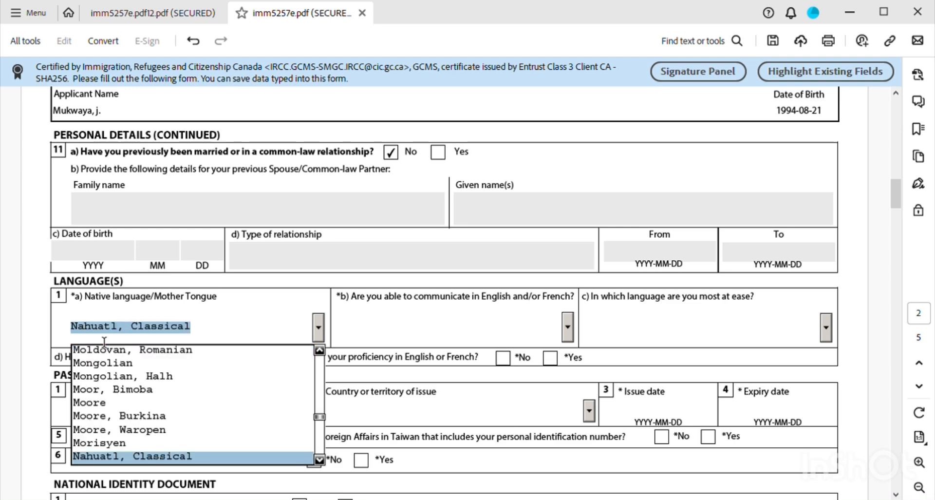
text(b)
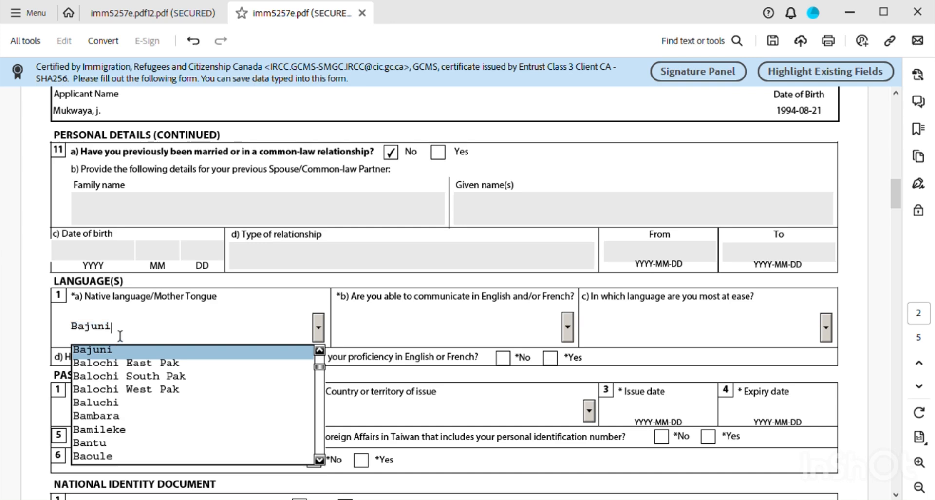
scroll(125, 430, down, 1)
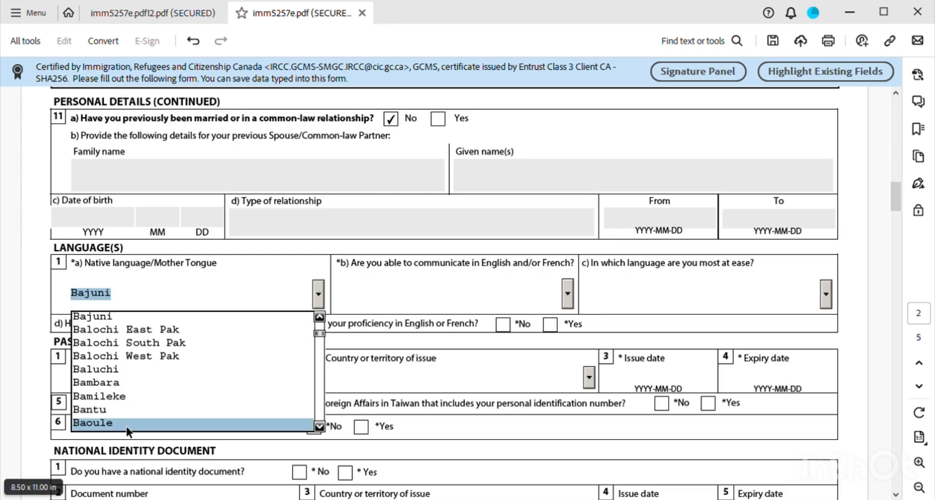
scroll(127, 411, up, 3)
click(131, 403)
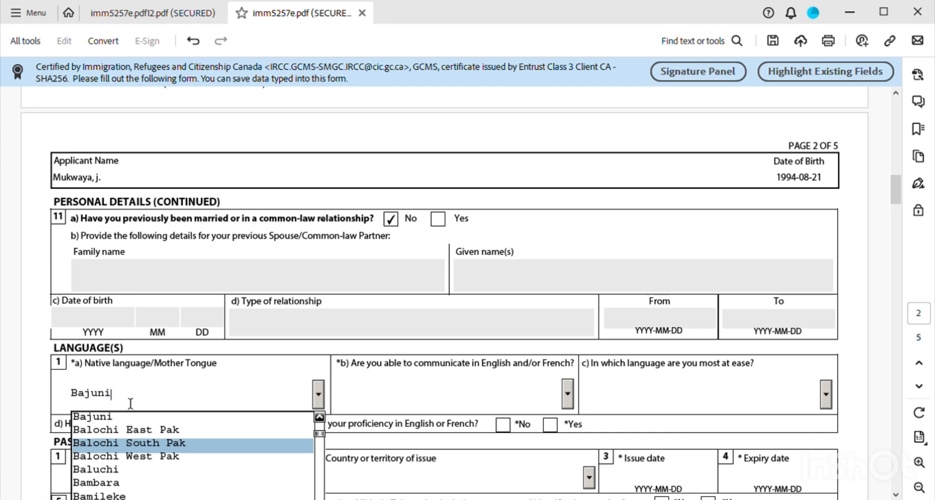
click(132, 404)
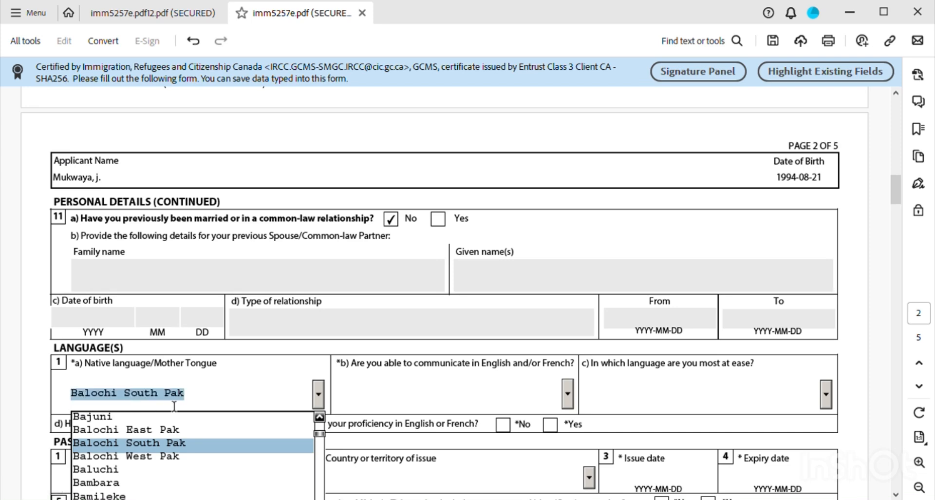
scroll(273, 419, down, 1)
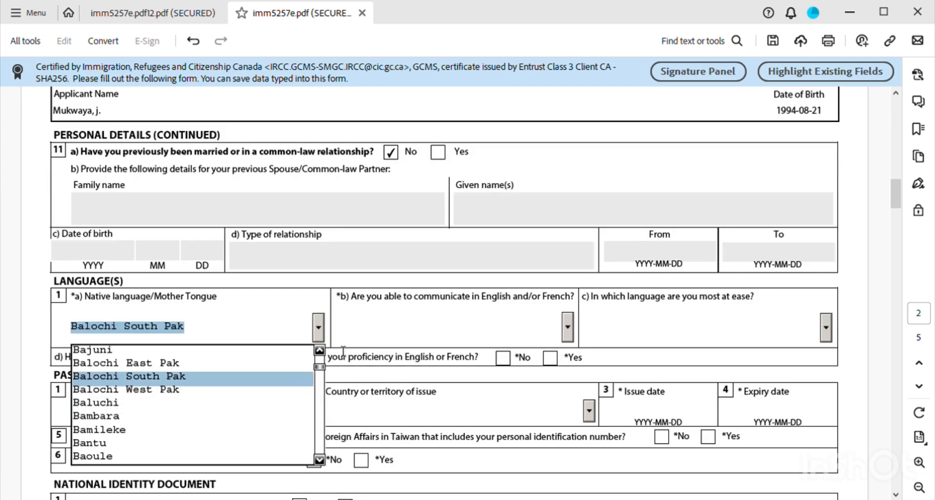
mouse_move(318, 368)
mouse_down()
mouse_move(318, 454)
mouse_move(321, 364)
mouse_up()
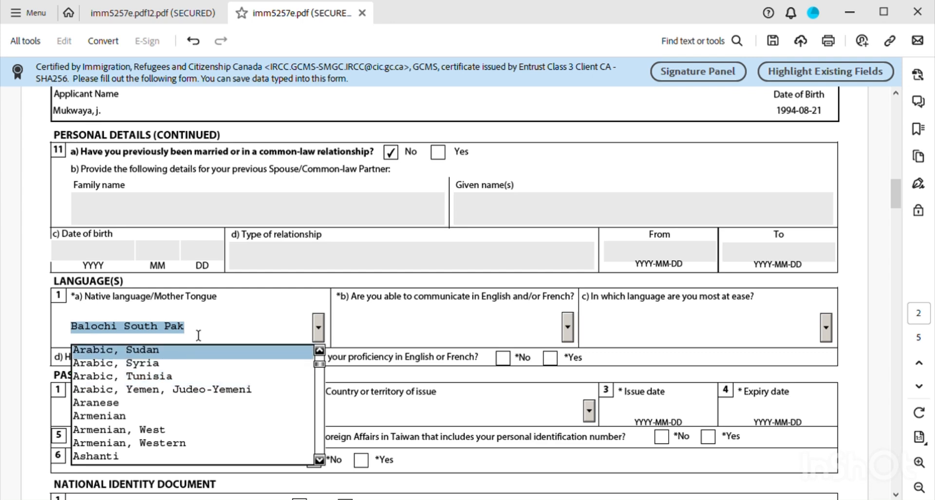
- Scroll through the language list and select Kiswahili as the mother tongue
click(169, 337)
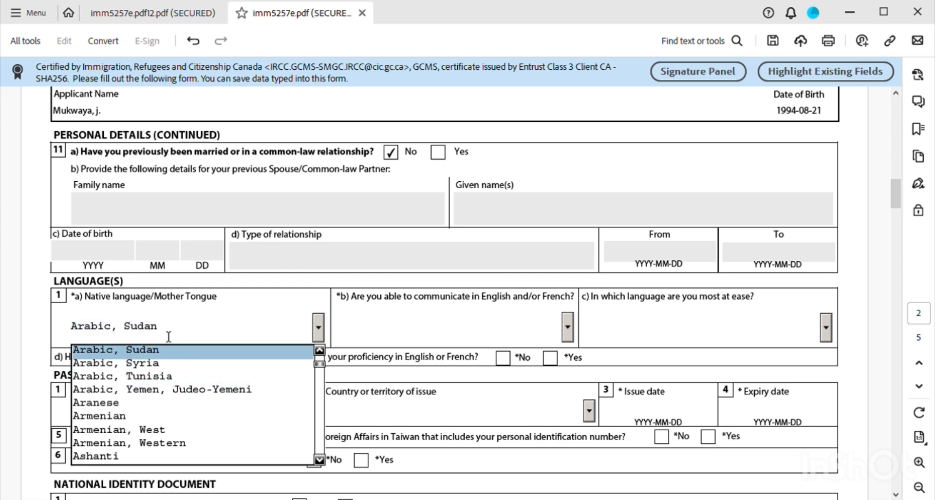
double_click(168, 336)
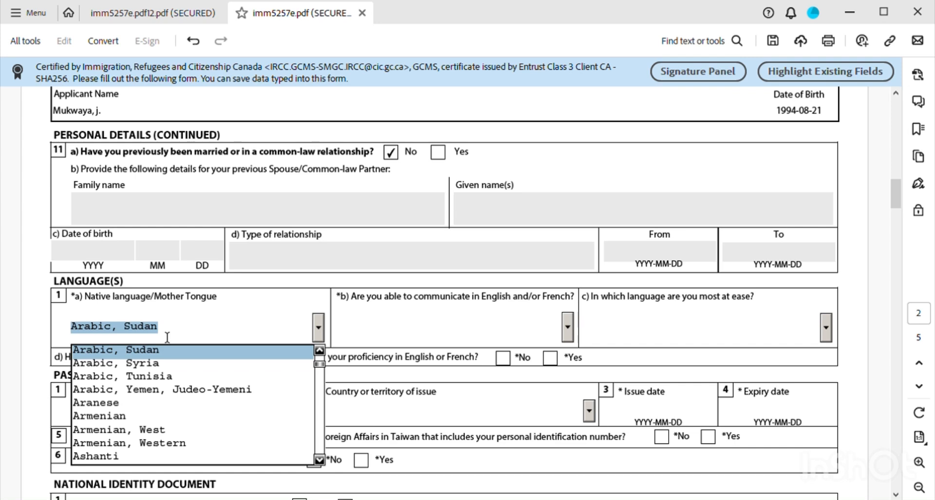
click(165, 337)
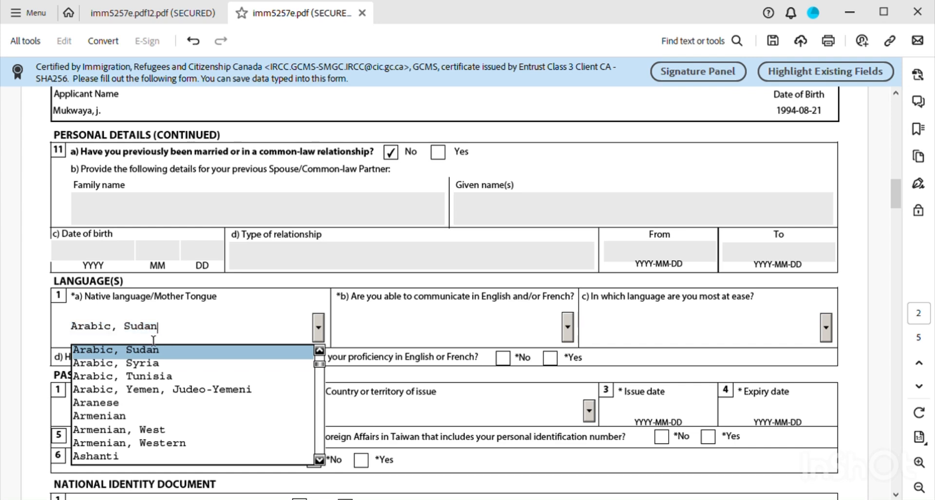
double_click(169, 339)
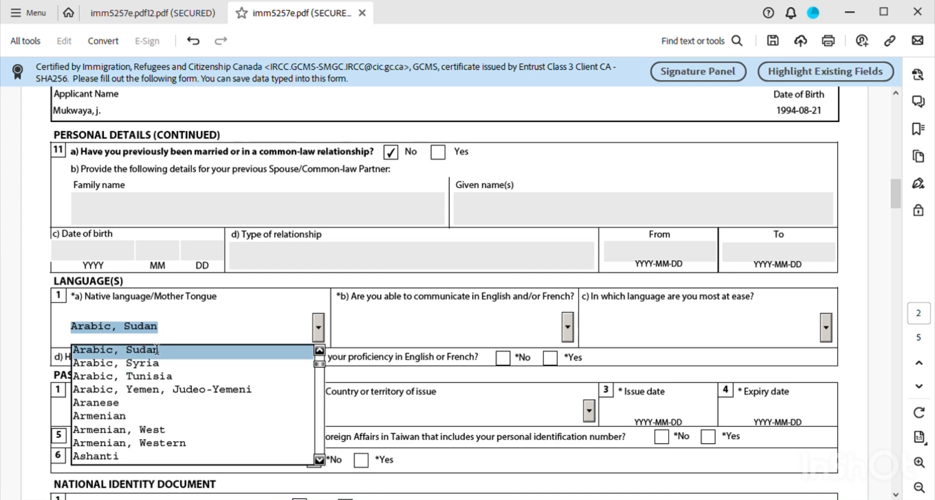
scroll(150, 375, down, 2)
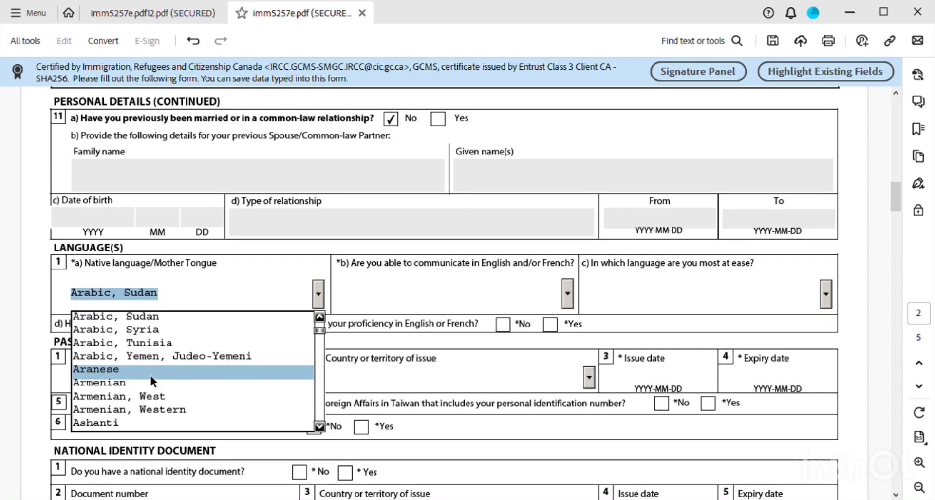
scroll(150, 379, up, 1)
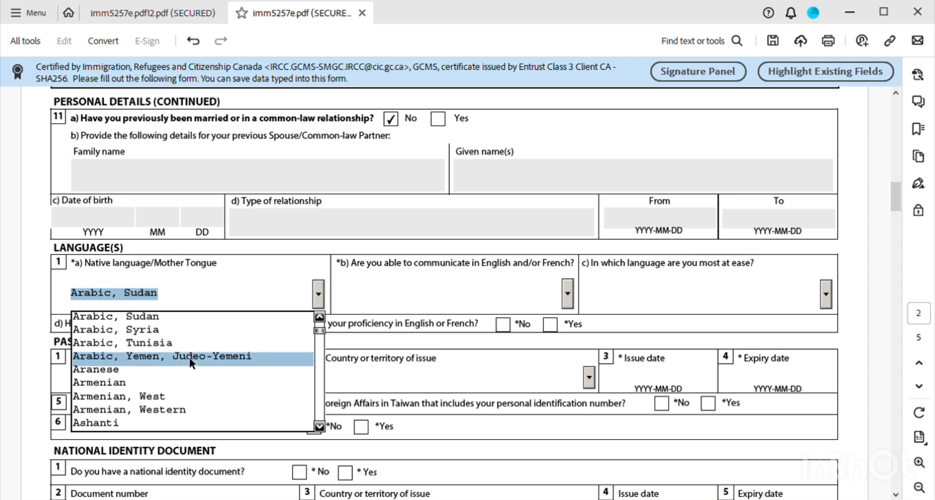
scroll(161, 381, down, 1)
scroll(167, 378, up, 1)
scroll(177, 355, up, 1)
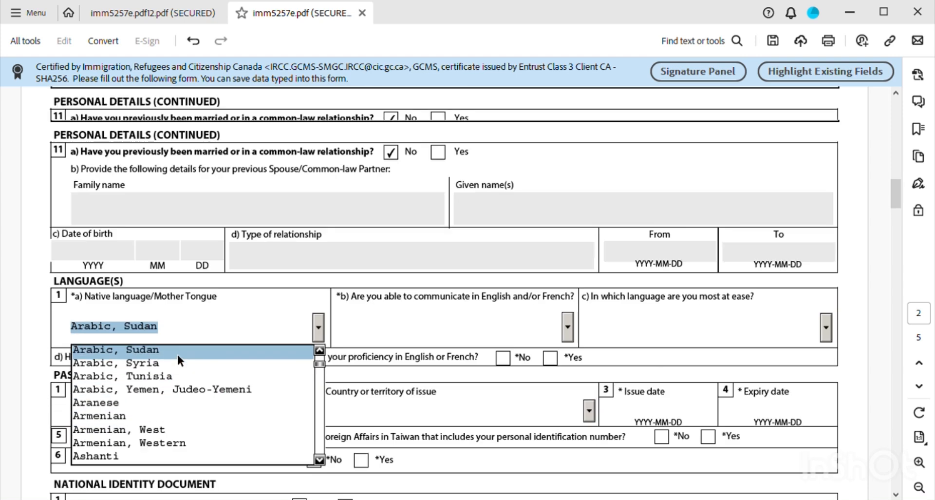
drag(321, 365, 318, 405)
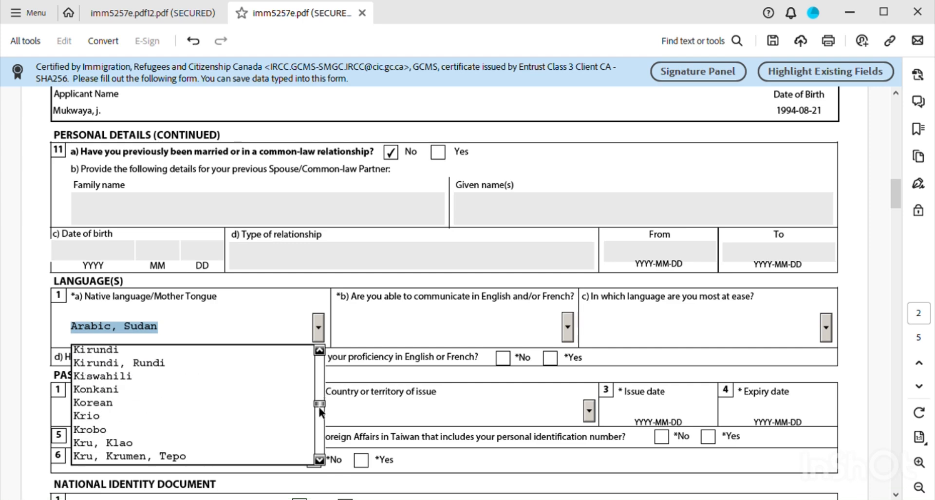
click(95, 376)
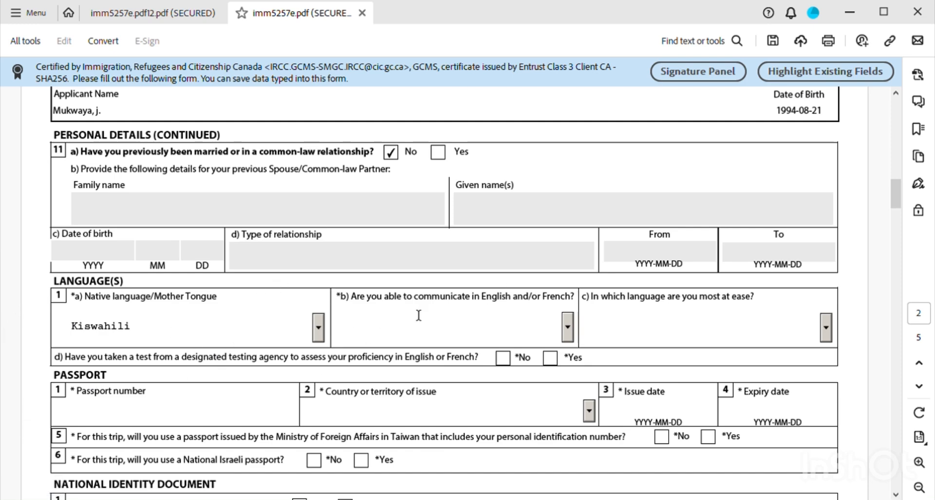
- Choose English for communicating in English/French and tick No for a language test
click(568, 328)
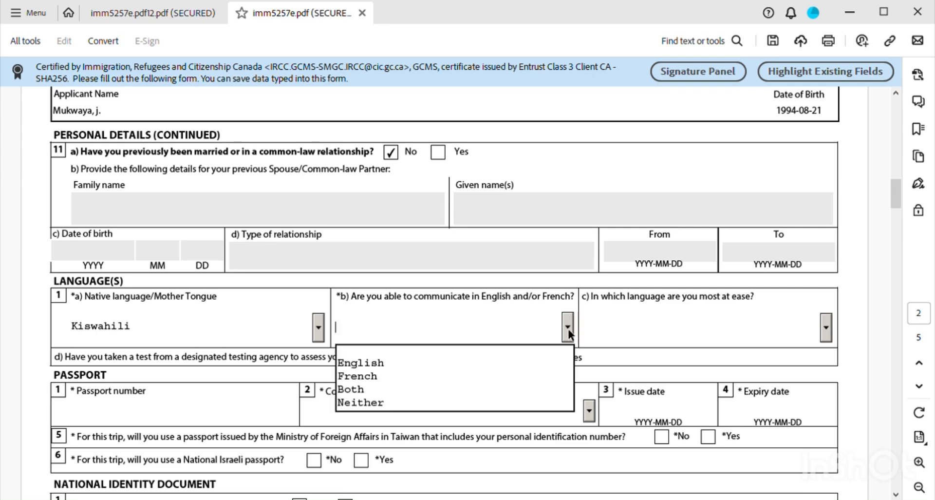
click(369, 364)
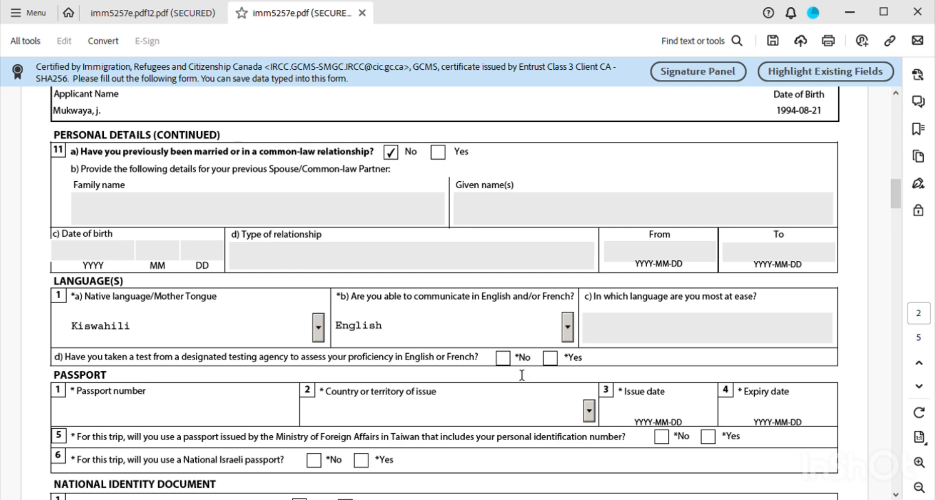
click(505, 358)
scroll(306, 396, down, 1)
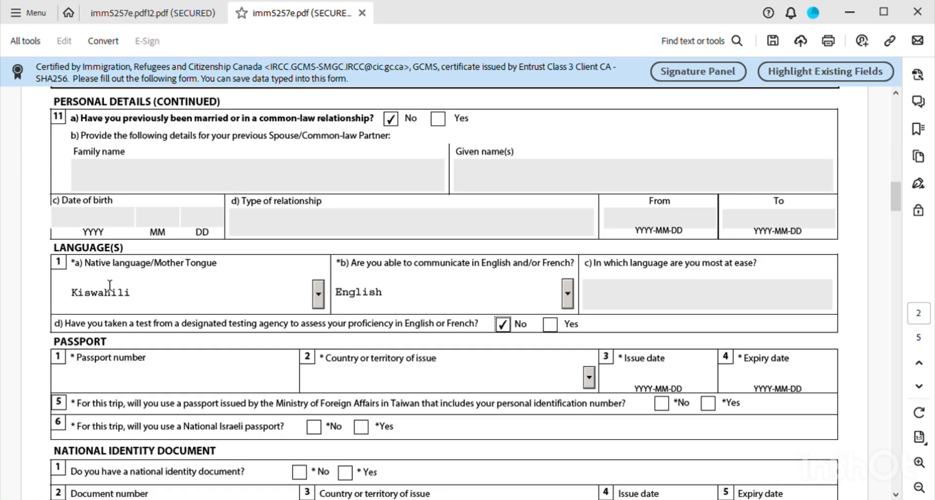
- Enter the passport number and pick UGA (Uganda) from the country-of-issue list
click(100, 390)
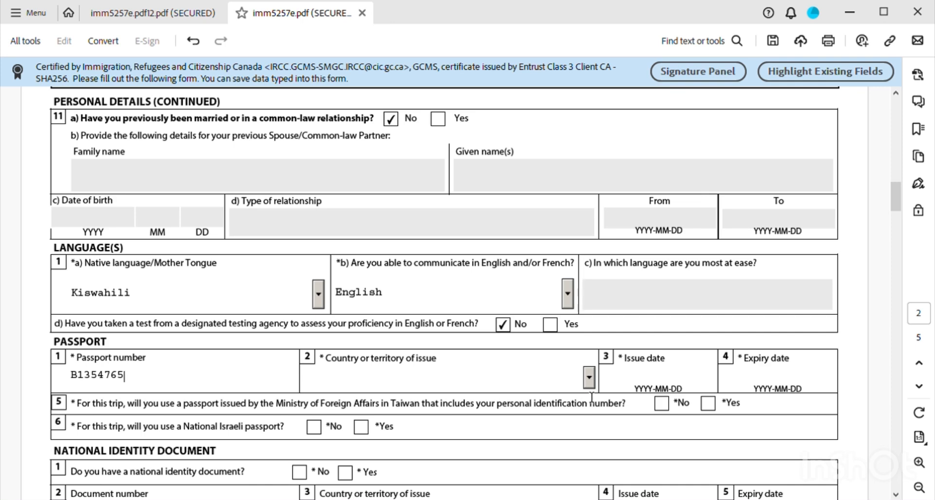
click(590, 380)
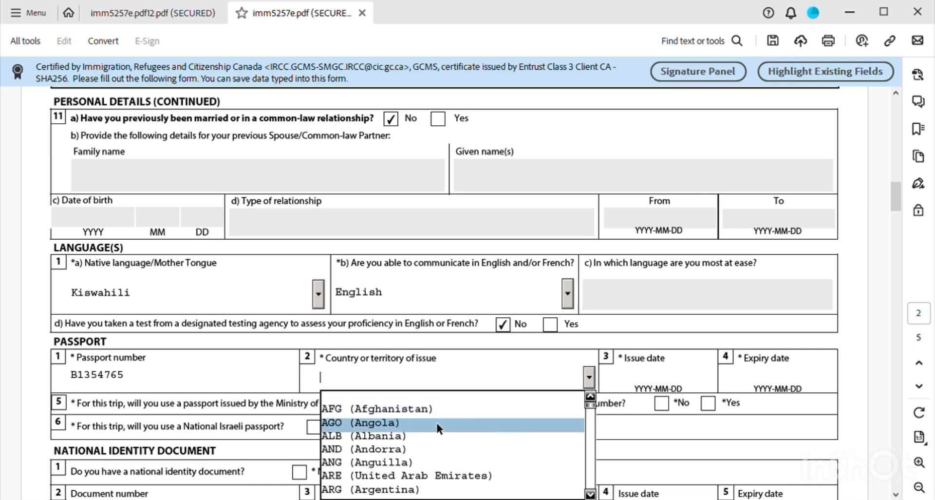
key(u)
key(g)
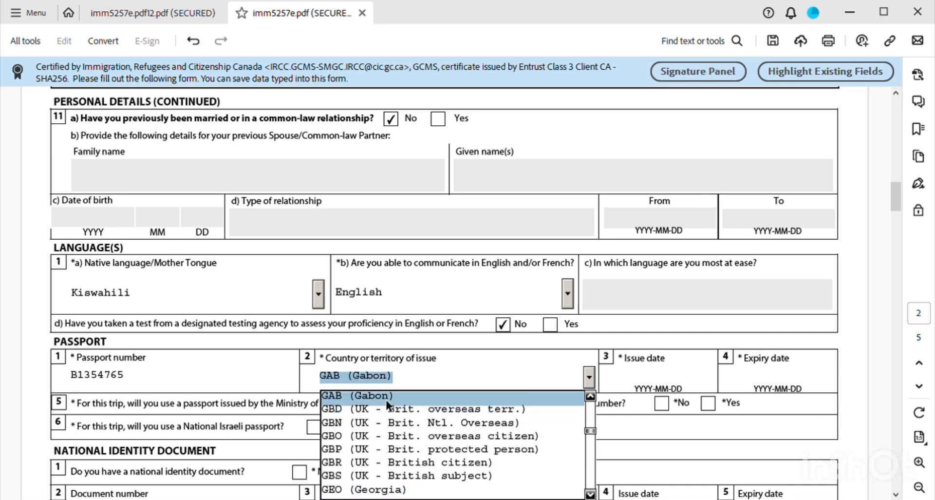
key(a)
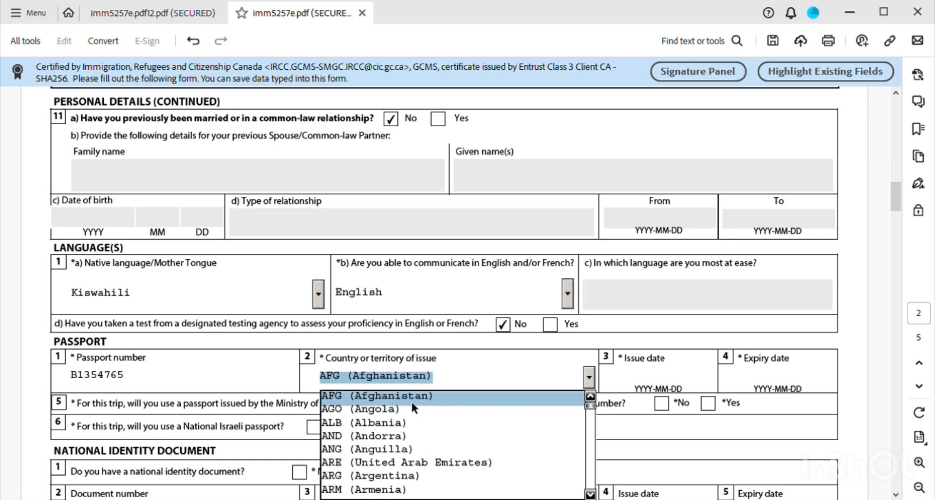
scroll(408, 440, down, 3)
drag(594, 341, 600, 419)
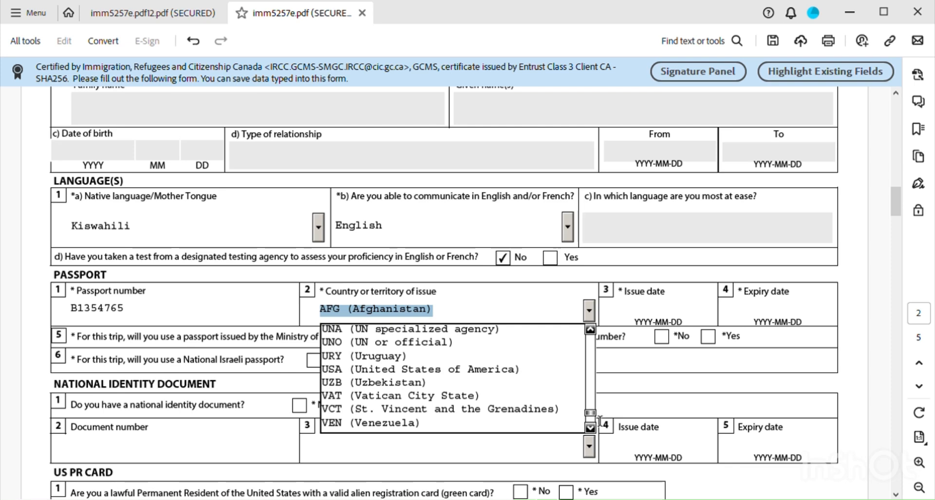
click(601, 420)
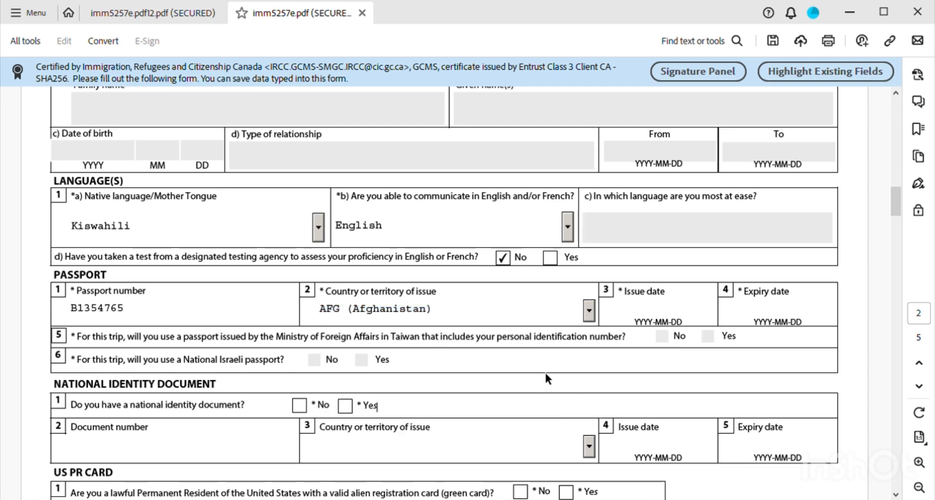
click(591, 310)
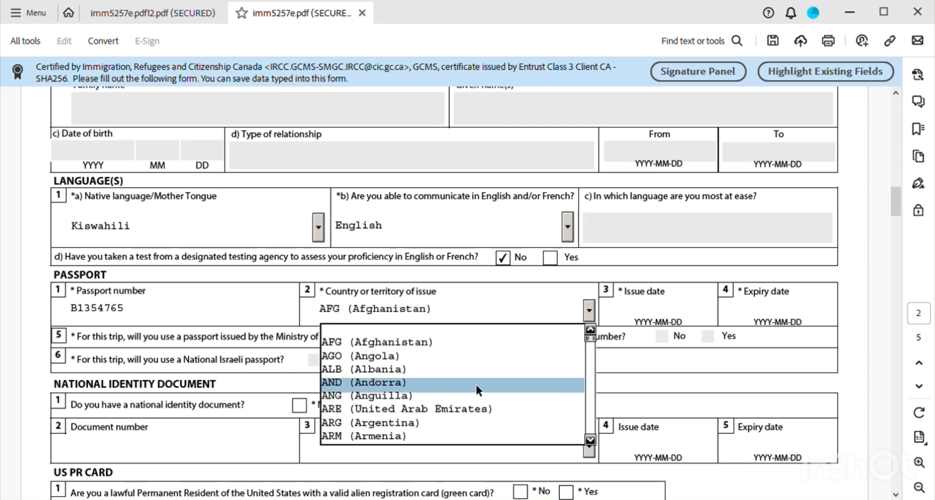
drag(589, 345, 593, 426)
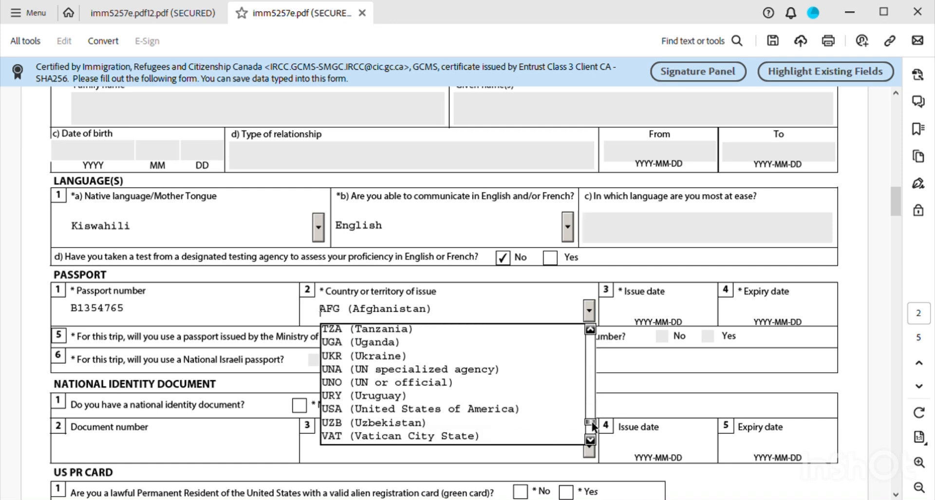
click(381, 342)
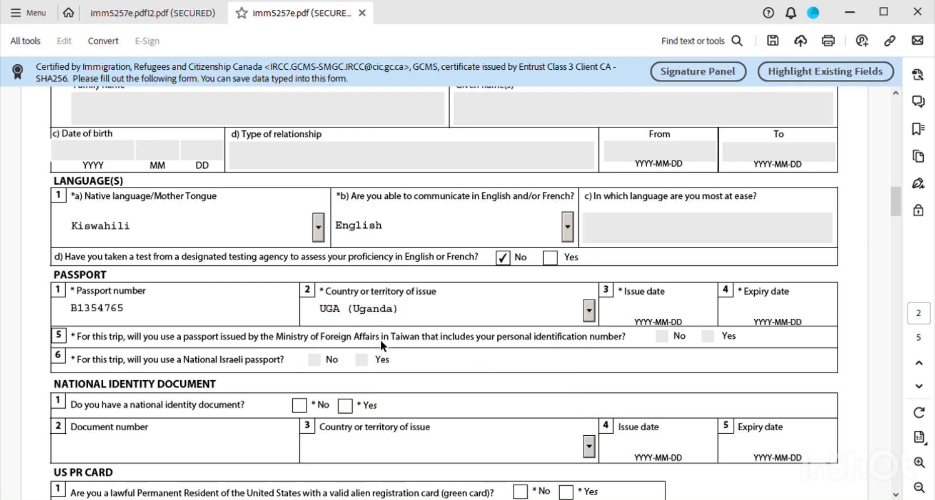
- Type the passport issue date as 2017/05/21, fixing stray characters along the way
click(638, 326)
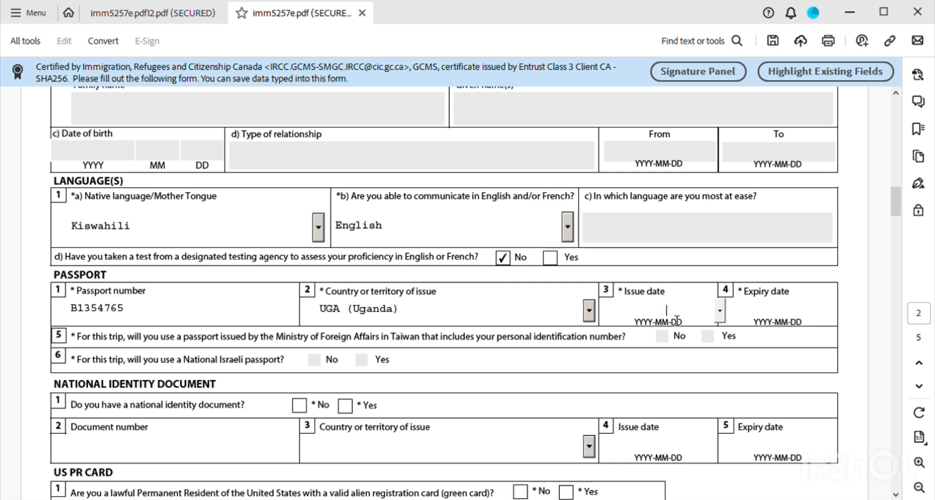
text(2017)
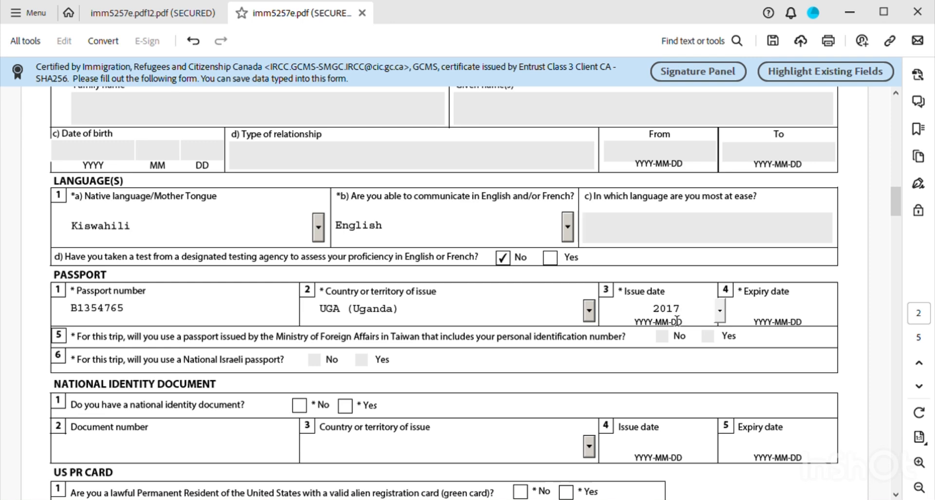
text(7)
key(BackSpace)
text(?)
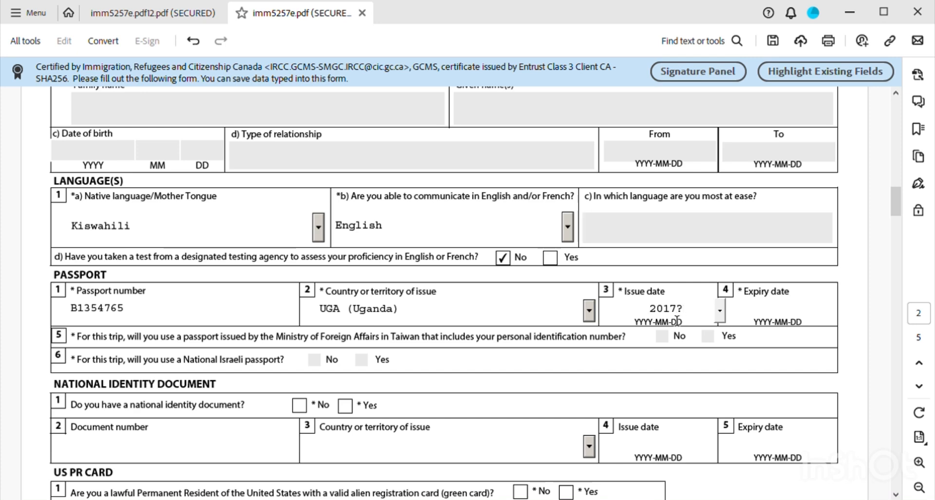
key(BackSpace)
text(/05)
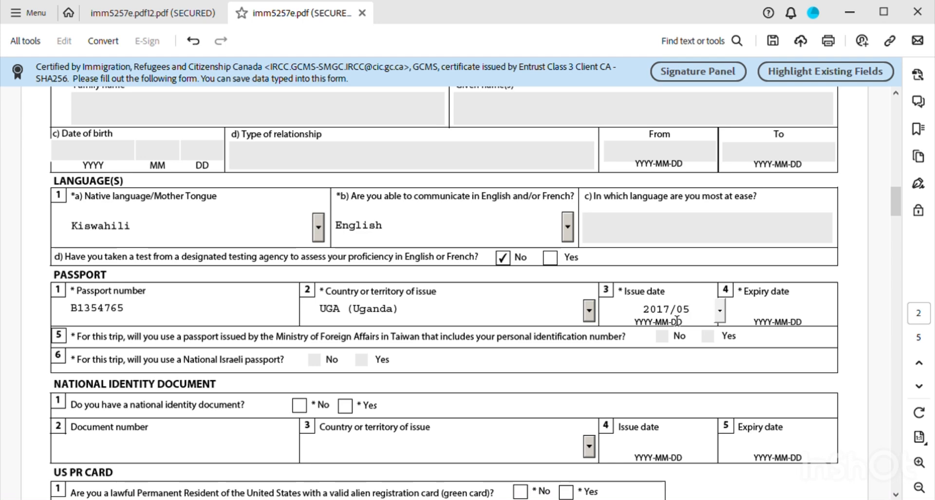
text(/21)
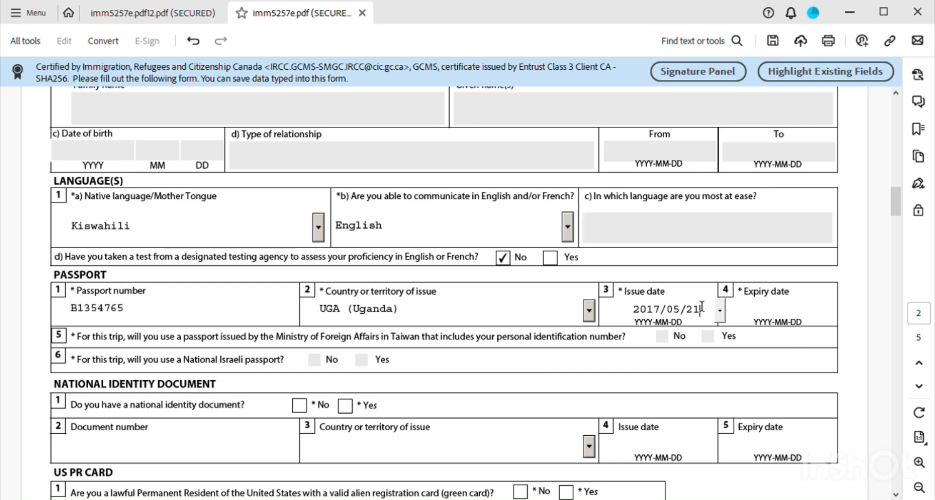
click(749, 314)
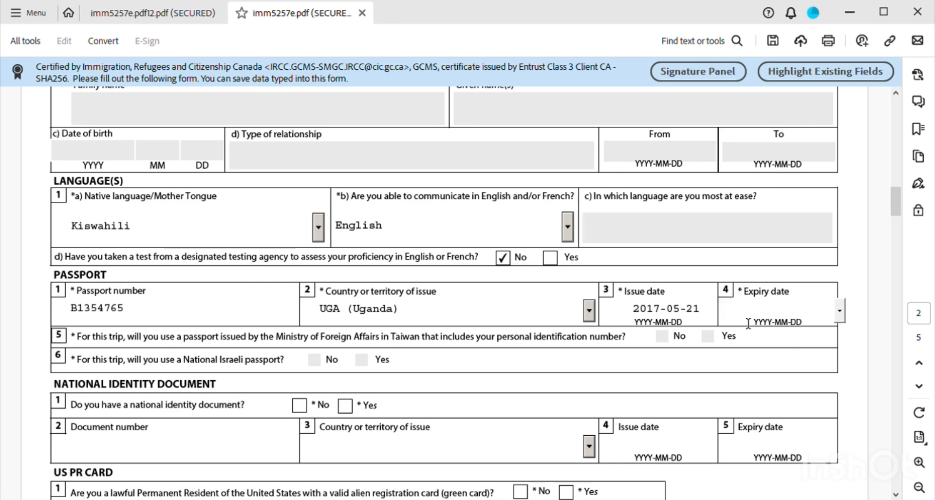
- Step the expiry-date calendar forward to May 2026 and pick the 14th
click(840, 311)
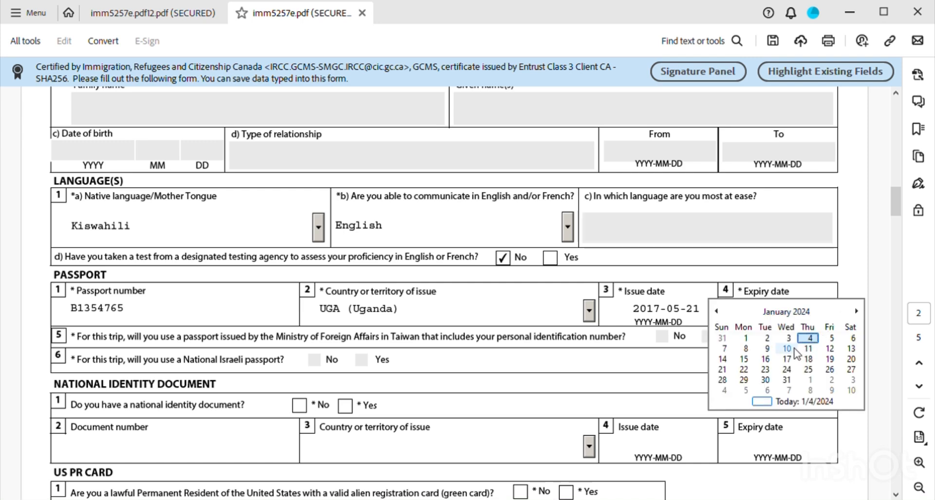
click(857, 312)
click(857, 312)
click(856, 312)
click(856, 312)
click(857, 311)
click(856, 312)
click(857, 311)
click(857, 312)
click(856, 312)
double_click(857, 312)
double_click(856, 312)
triple_click(857, 312)
double_click(856, 312)
double_click(856, 312)
click(857, 311)
click(857, 312)
double_click(857, 312)
double_click(857, 312)
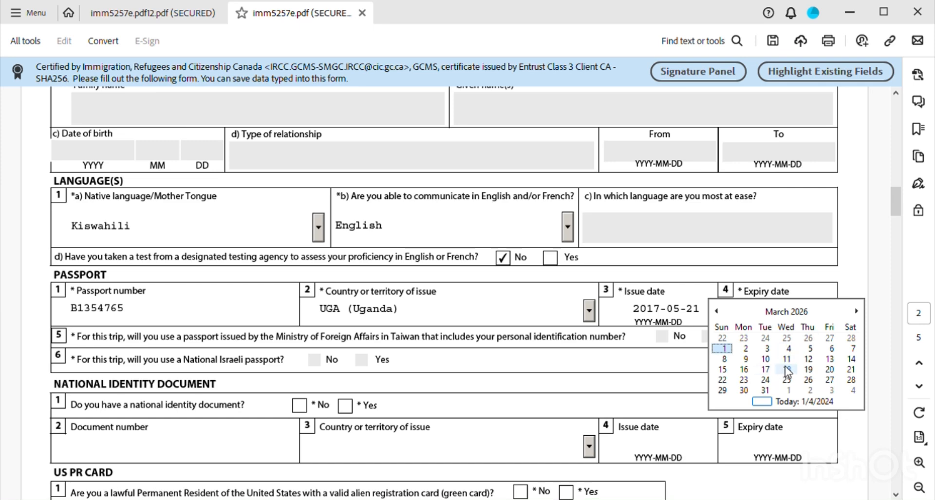
click(857, 312)
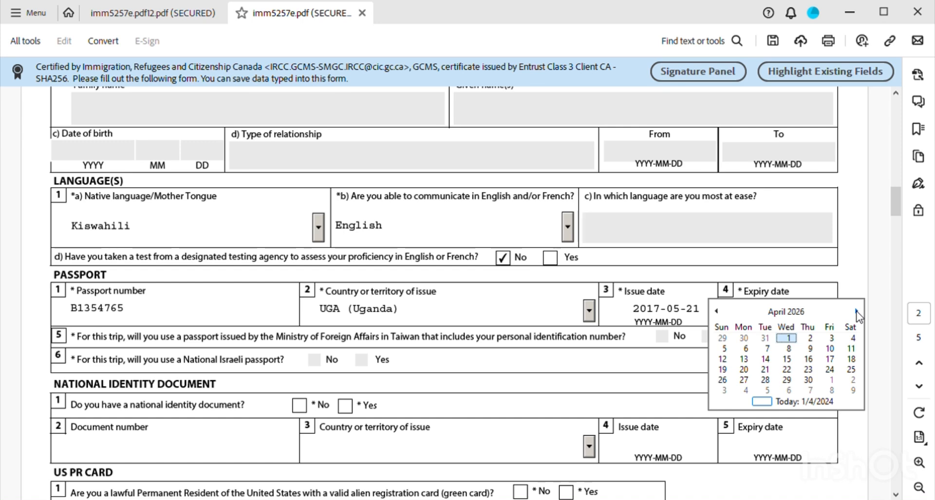
click(857, 312)
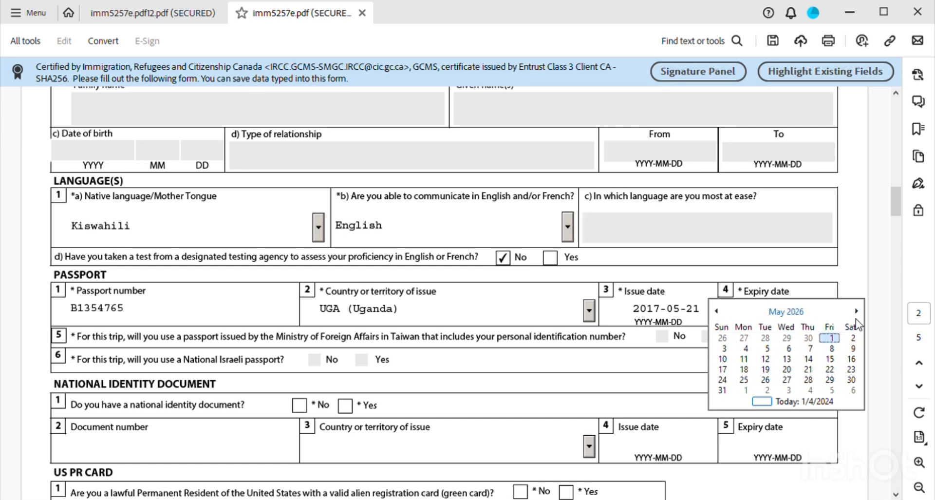
click(808, 358)
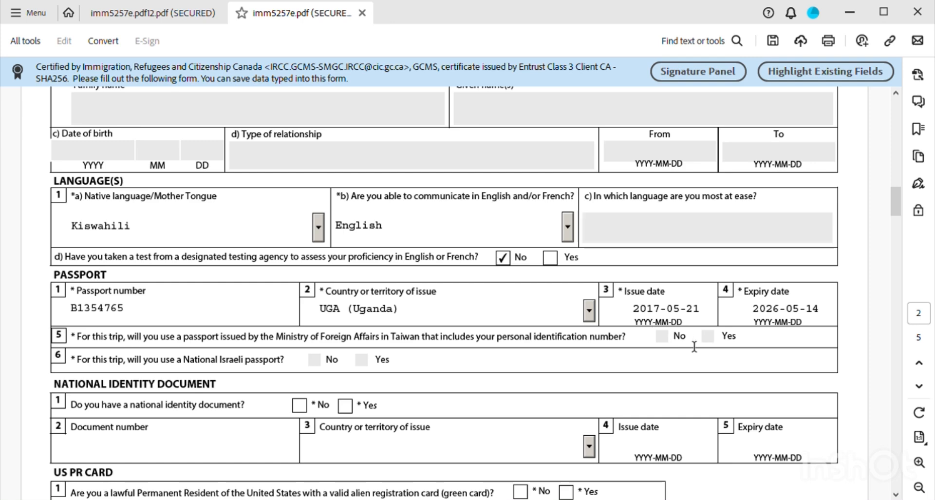
drag(701, 346, 675, 348)
click(749, 355)
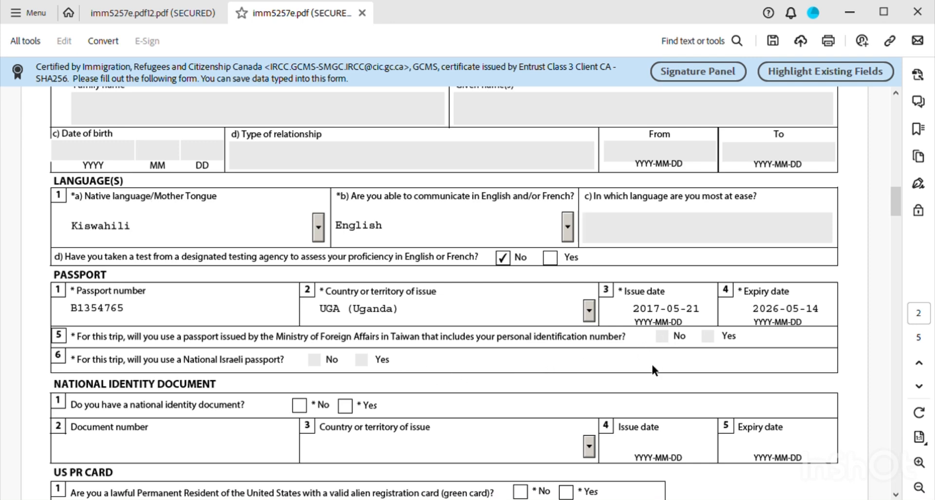
scroll(460, 390, down, 1)
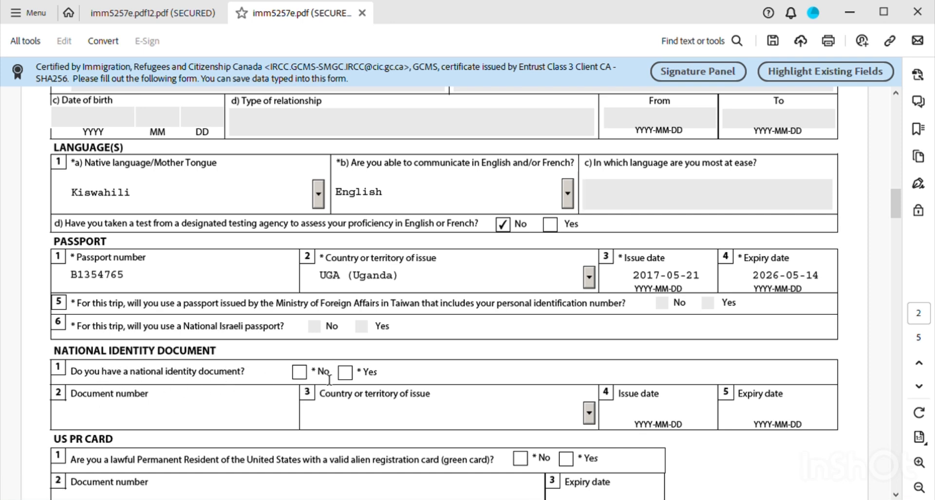
- Tick Yes for a national identity document and enter its document number
click(345, 373)
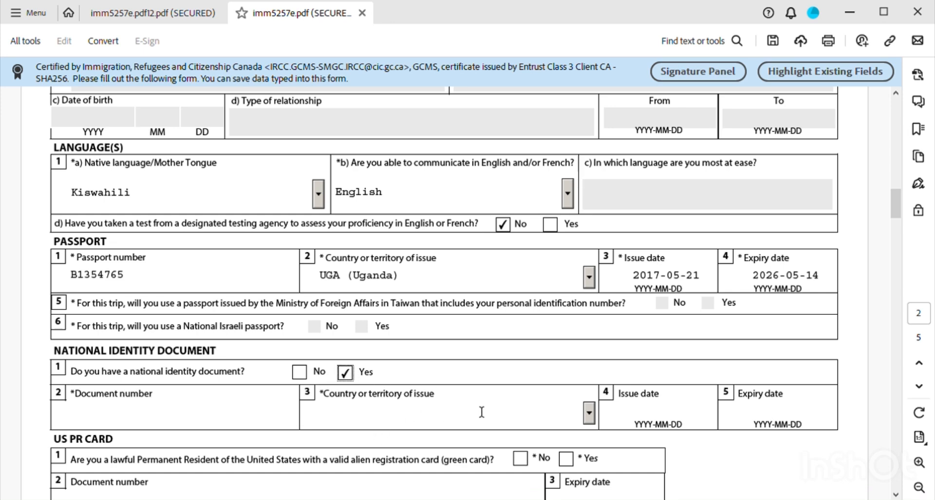
scroll(454, 407, down, 1)
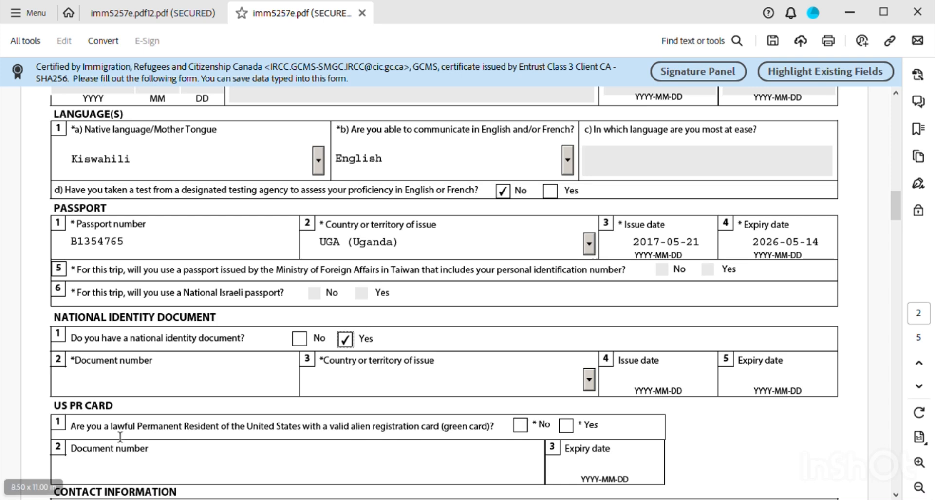
click(126, 393)
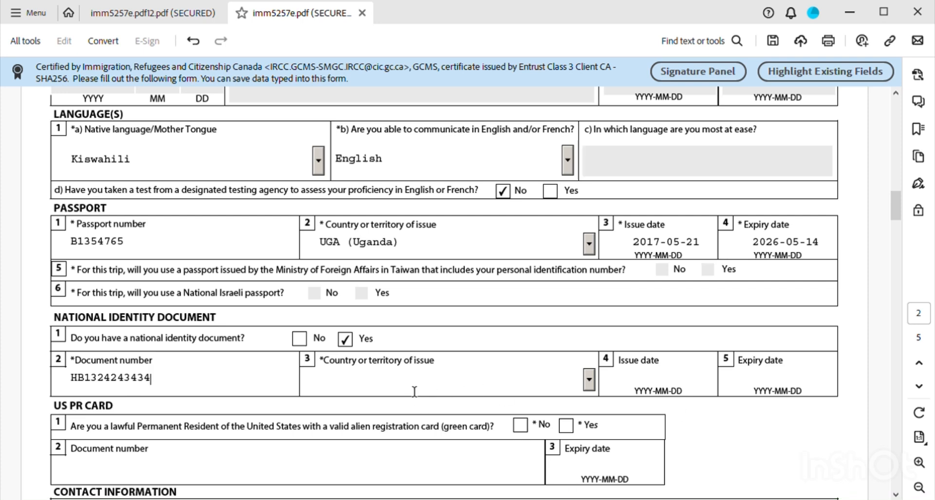
click(590, 379)
- Choose UGA (Uganda) from the national ID's country-of-issue list
key(u)
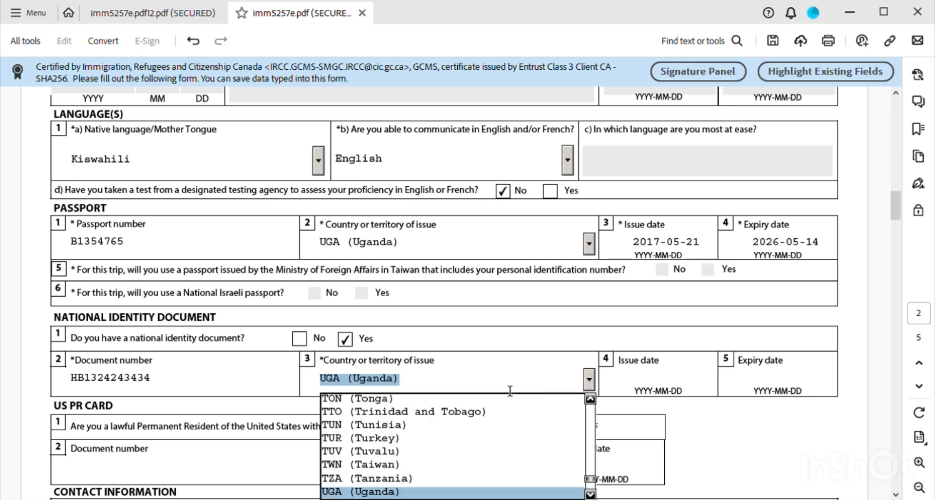
key(g)
key(a)
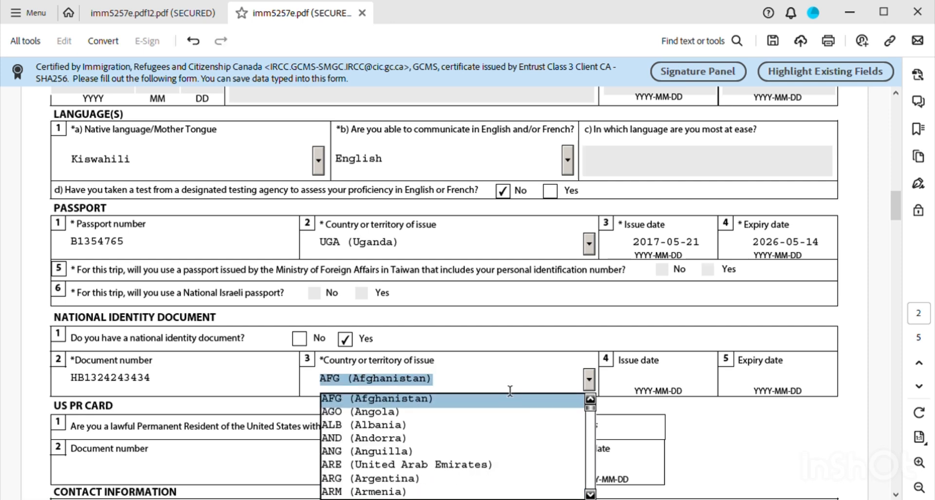
drag(591, 408, 590, 483)
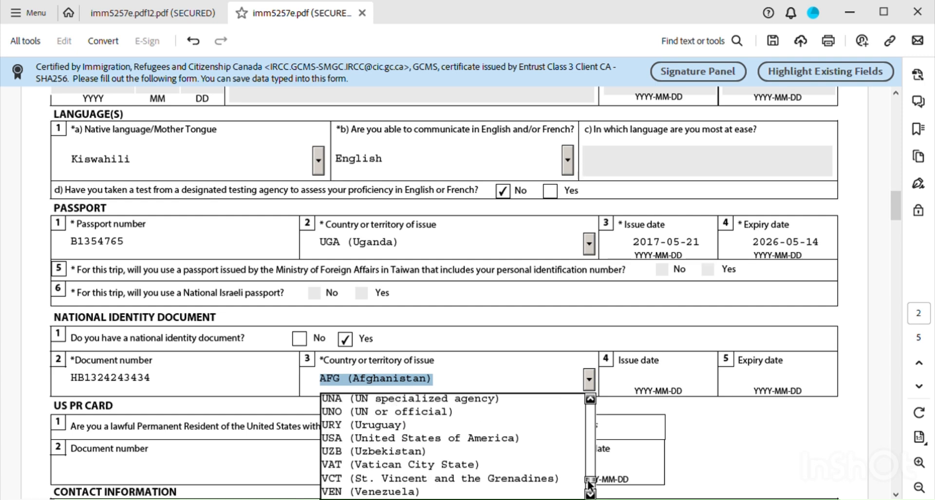
drag(588, 484, 589, 482)
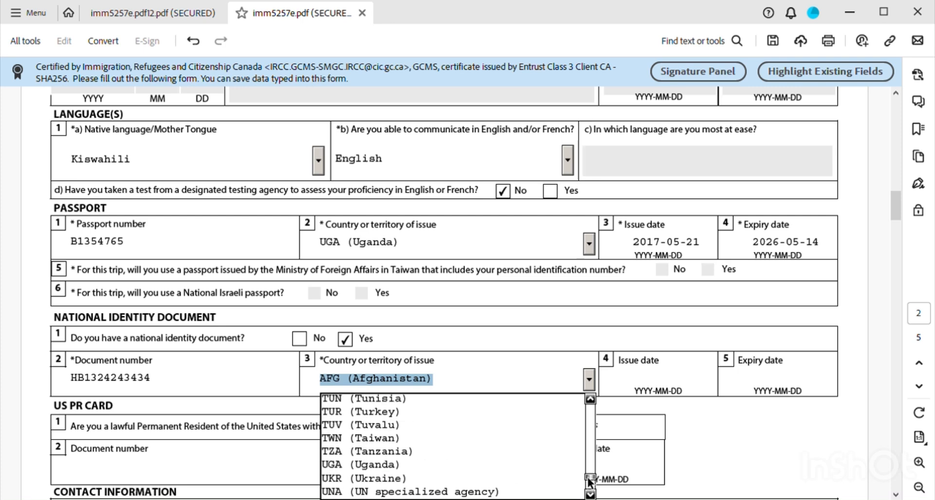
click(391, 462)
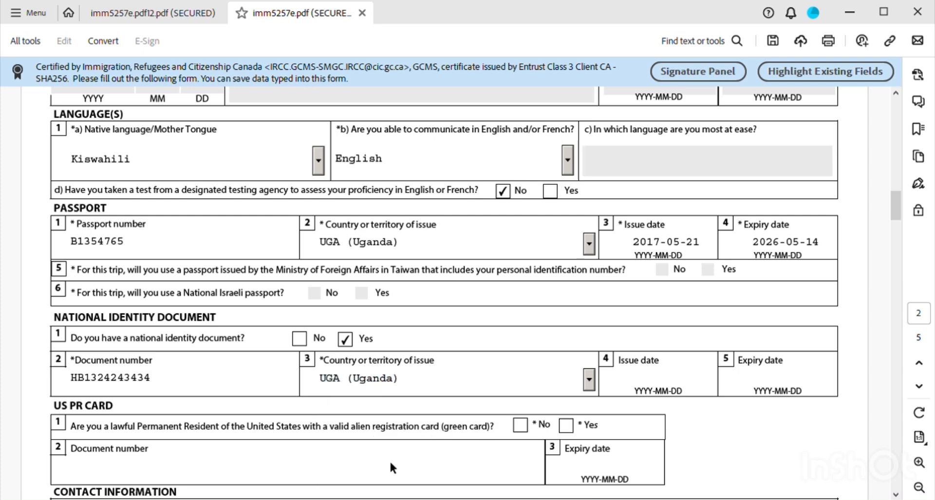
- Enter national ID issue date 2012/12/12, correcting the month, then expiry 2026/12/12
click(636, 387)
text(2)
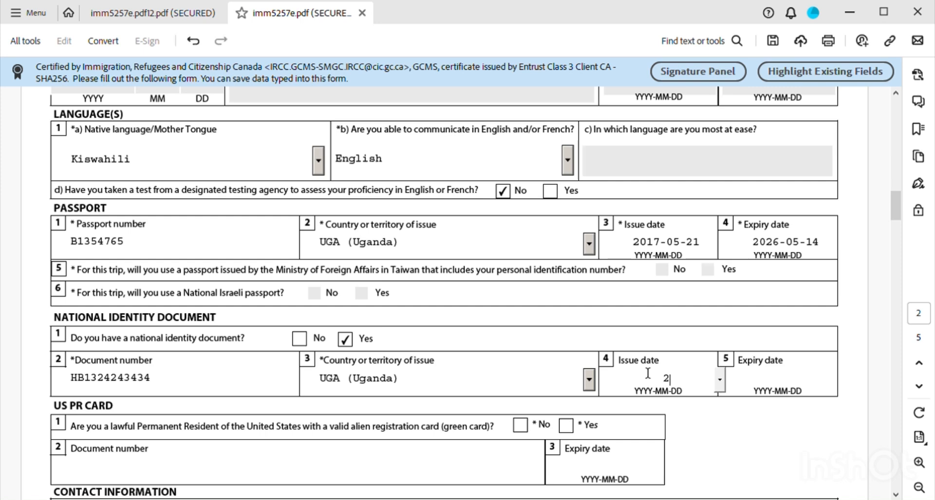
text(012/23/12)
click(782, 385)
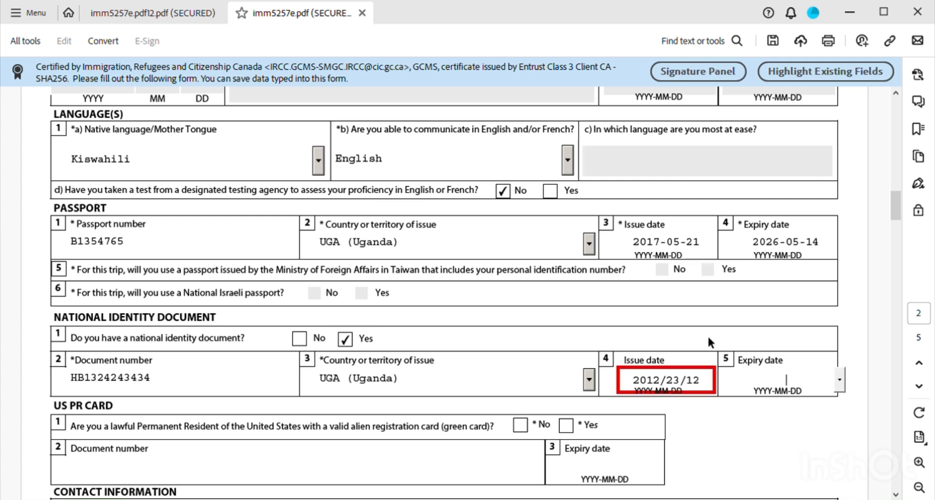
click(684, 385)
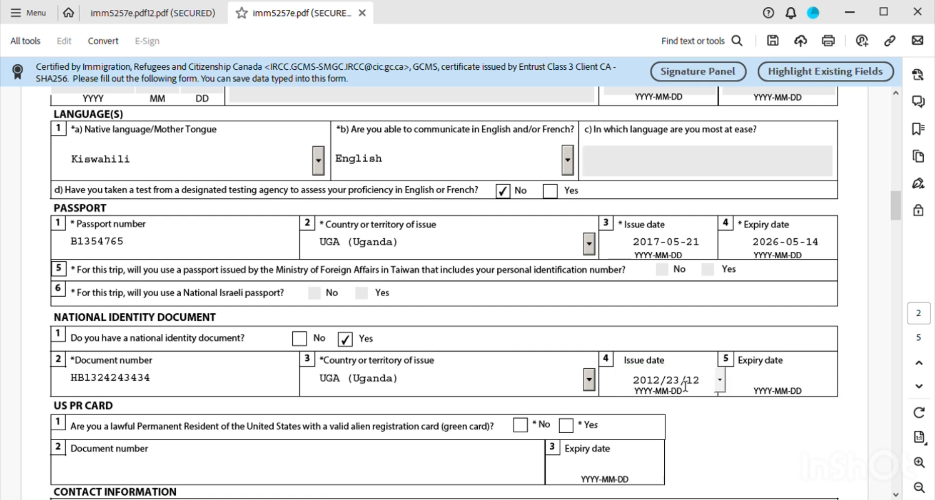
key(BackSpace)
text(3)
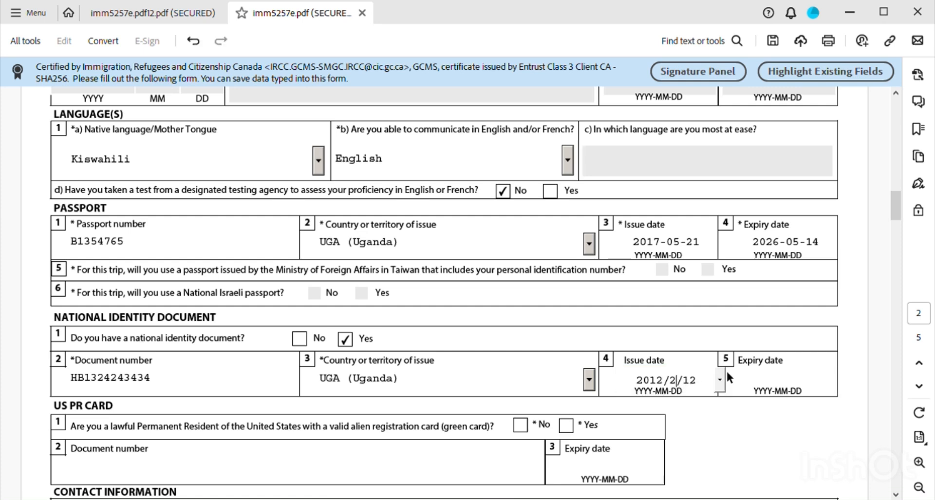
click(779, 389)
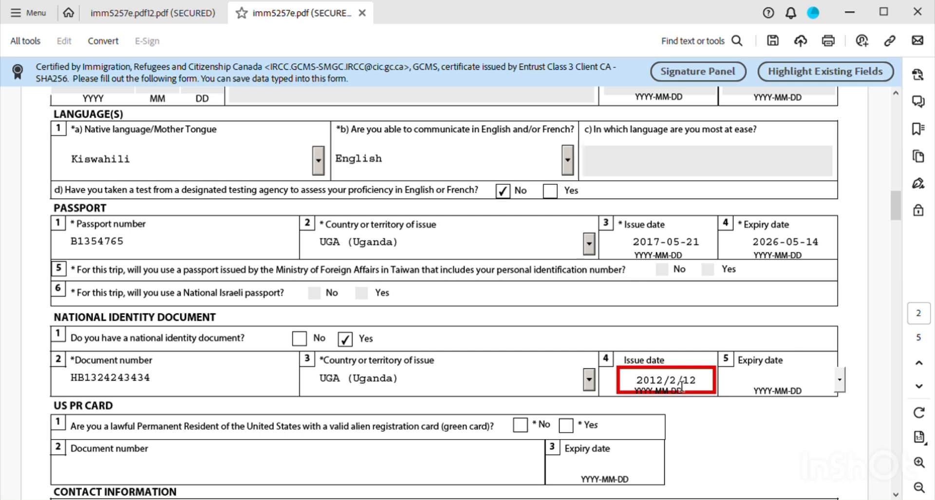
click(681, 384)
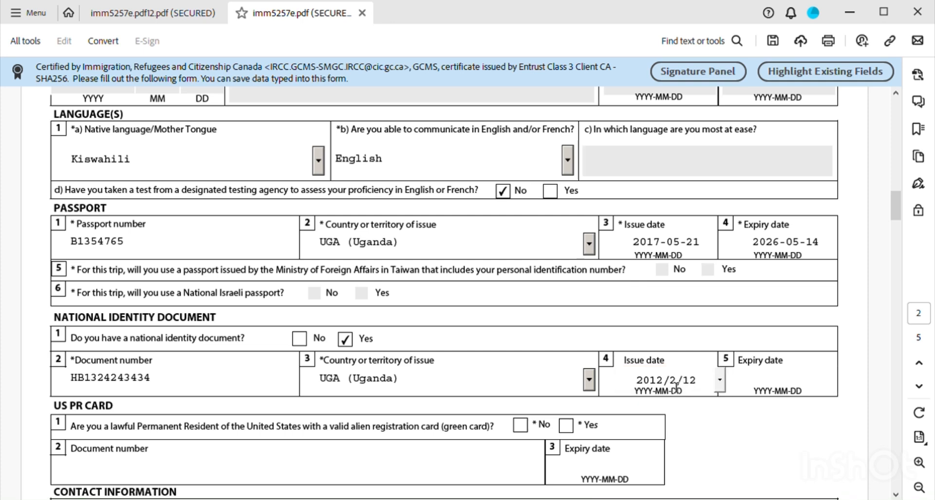
text(1)
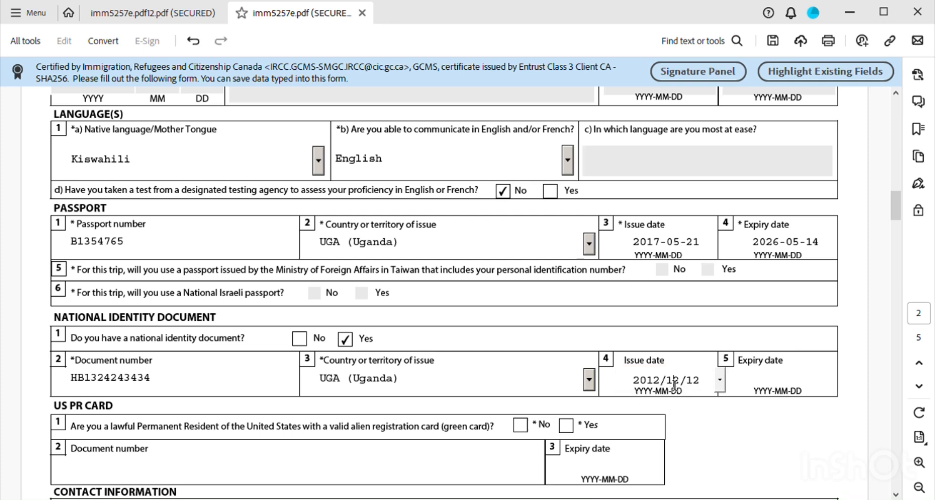
click(753, 380)
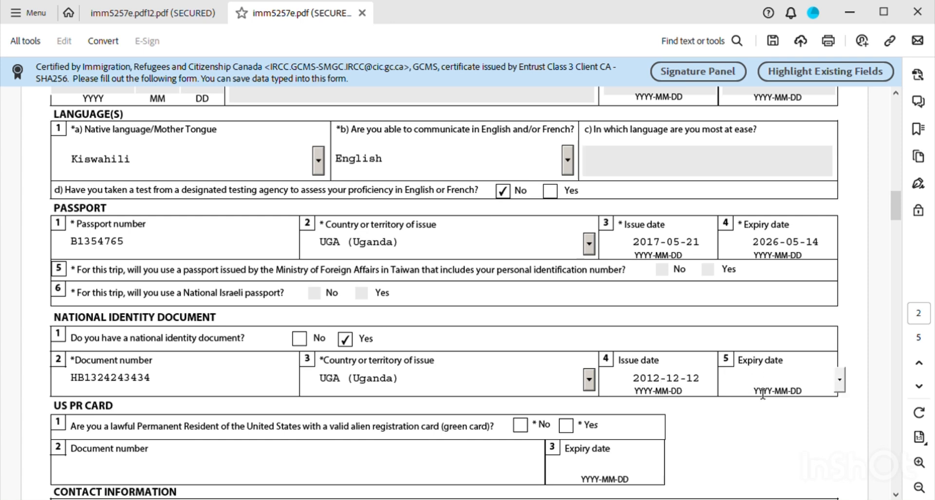
text(2026/12/12)
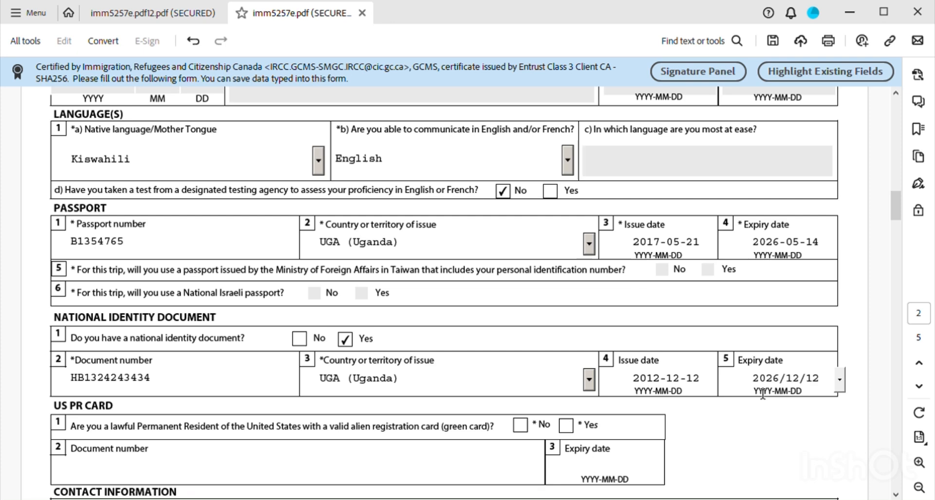
- Answer No to holding a US PR card and scroll down to Contact Information
scroll(563, 396, down, 1)
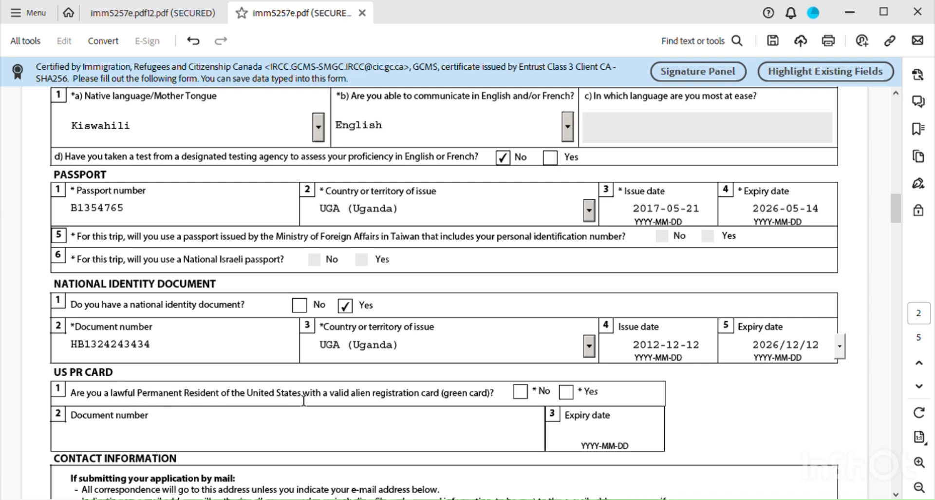
click(523, 395)
scroll(528, 400, down, 2)
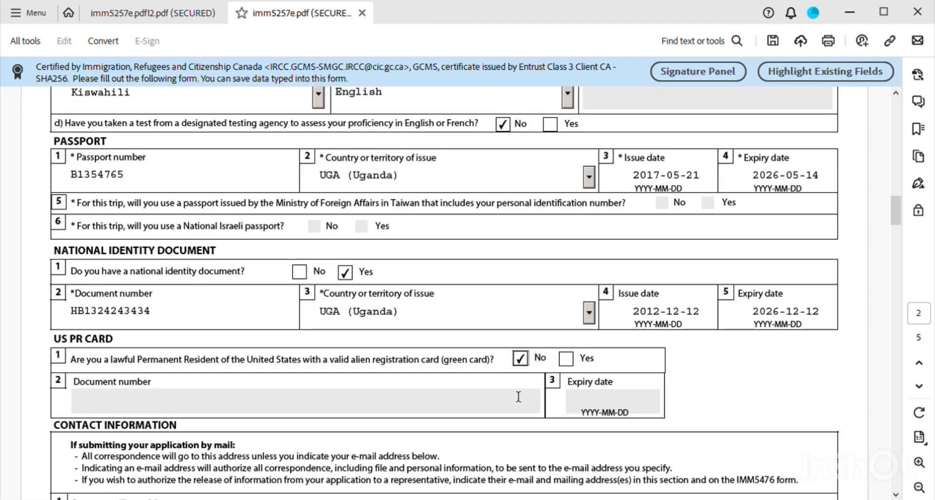
scroll(438, 380, down, 1)
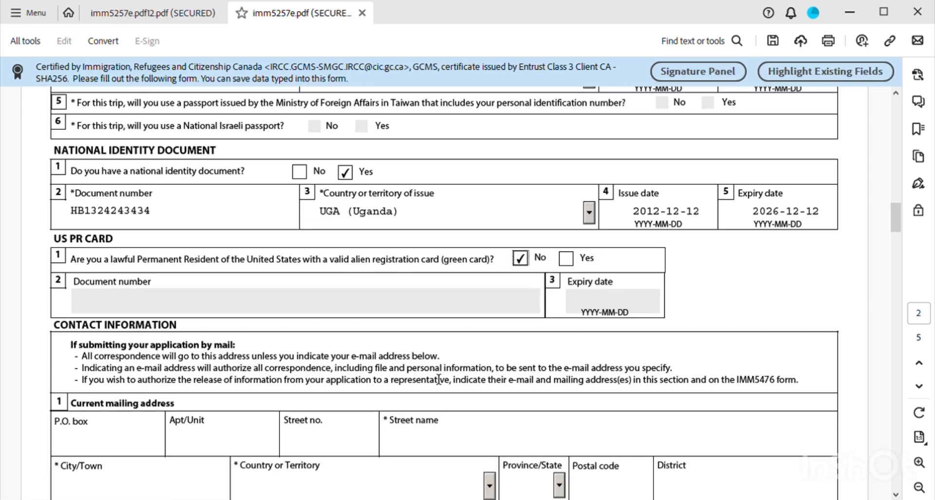
scroll(150, 398, down, 1)
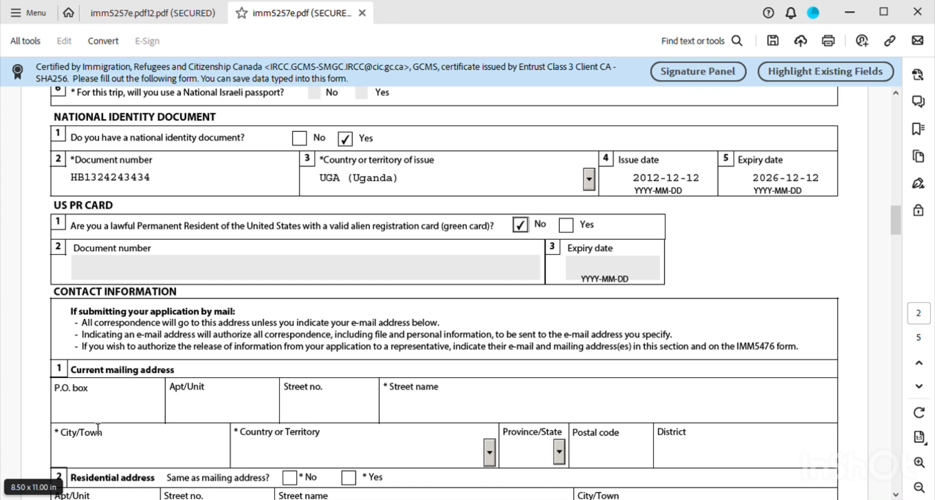
- Fill in the mailing address P.O. box and street name, correcting typing mistakes
key(Tab)
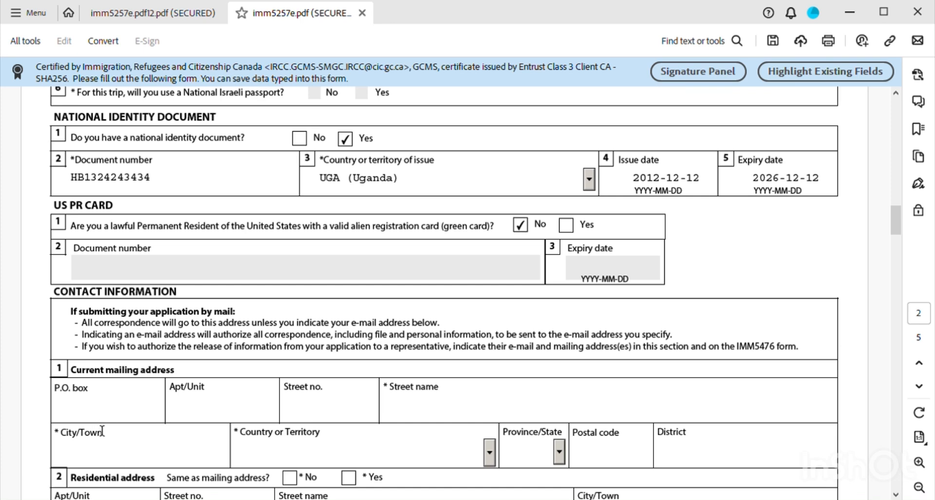
text(095)
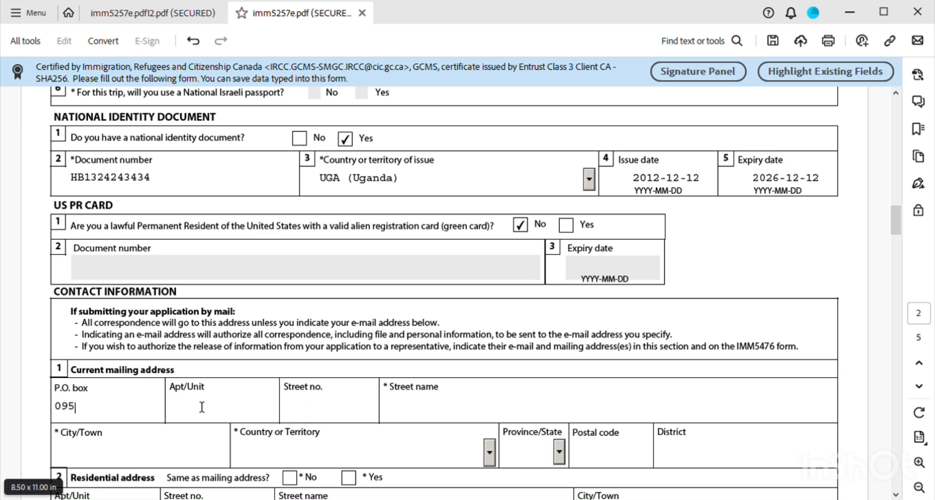
click(306, 411)
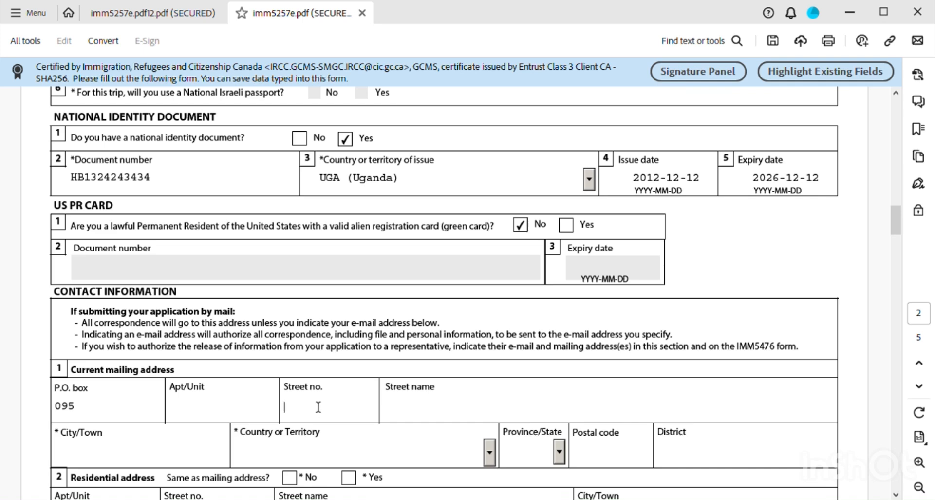
text(kawempe)
key(BackSpace)
key(BackSpace)
key(BackSpace)
key(BackSpace)
key(BackSpace)
key(BackSpace)
key(BackSpace)
click(397, 412)
key(BackSpace)
key(BackSpace)
key(BackSpace)
key(BackSpace)
key(BackSpace)
key(BackSpace)
key(BackSpace)
- Enter the mailing address street number and city
click(294, 408)
text(123)
scroll(317, 444, down, 3)
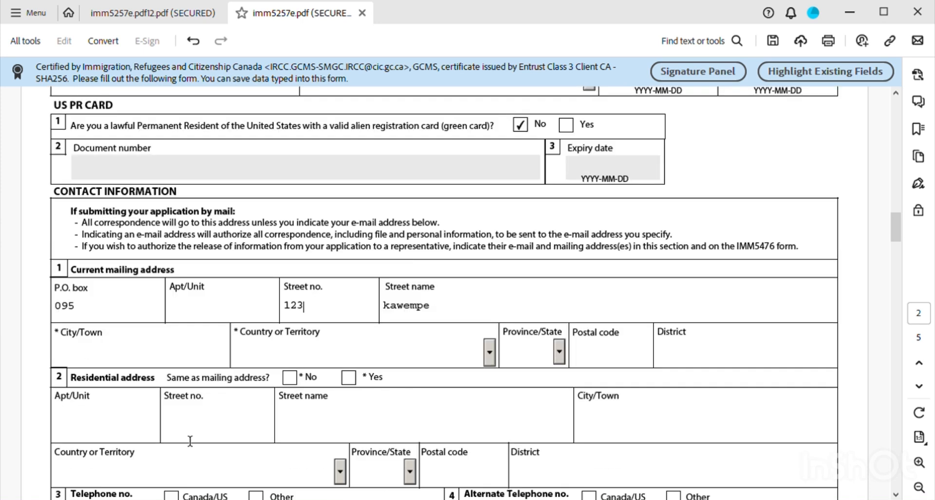
click(83, 360)
text(kampala)
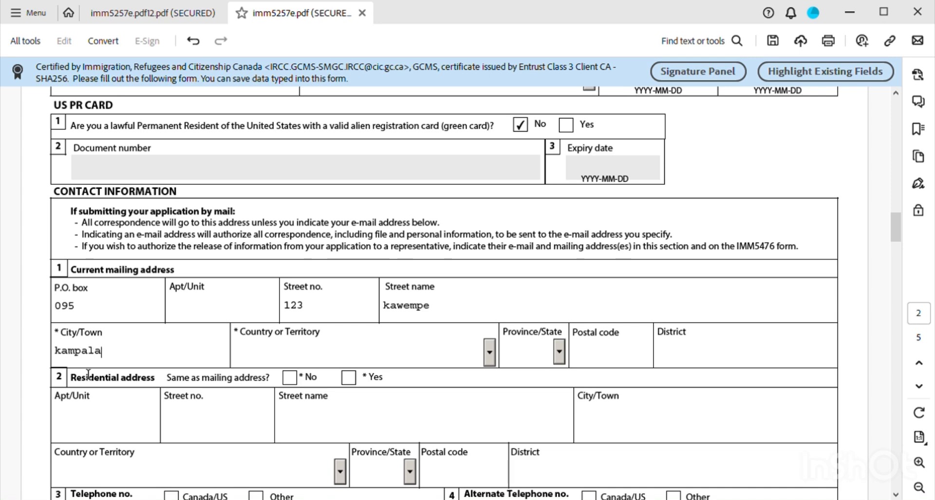
- Select Uganda as the mailing address Country or Territory
click(274, 362)
text(uga)
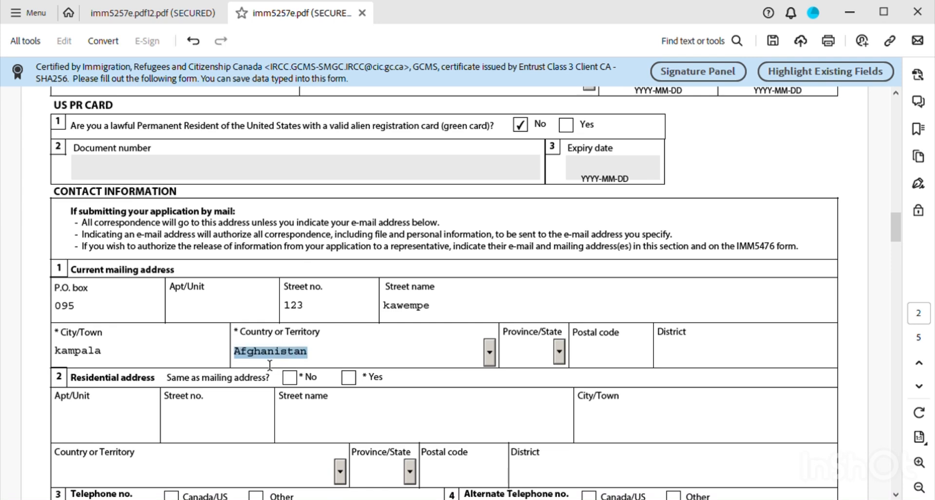
click(489, 355)
drag(490, 385, 308, 393)
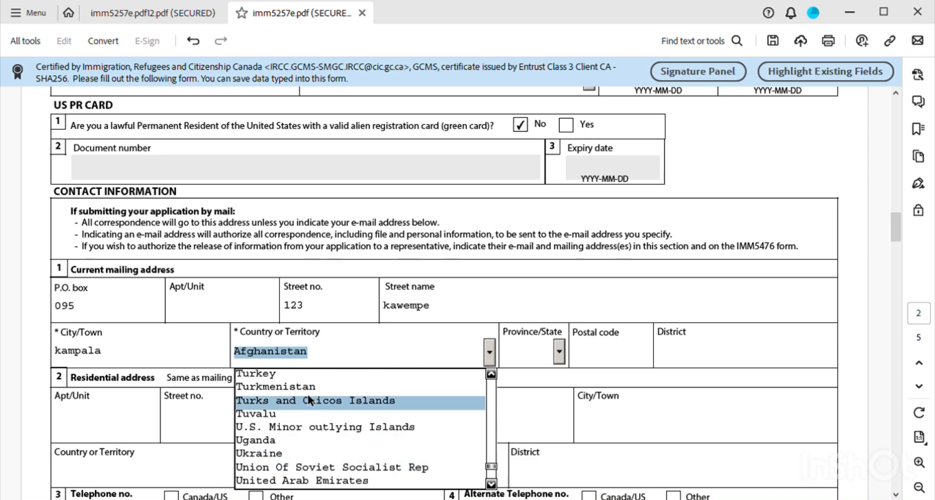
click(256, 439)
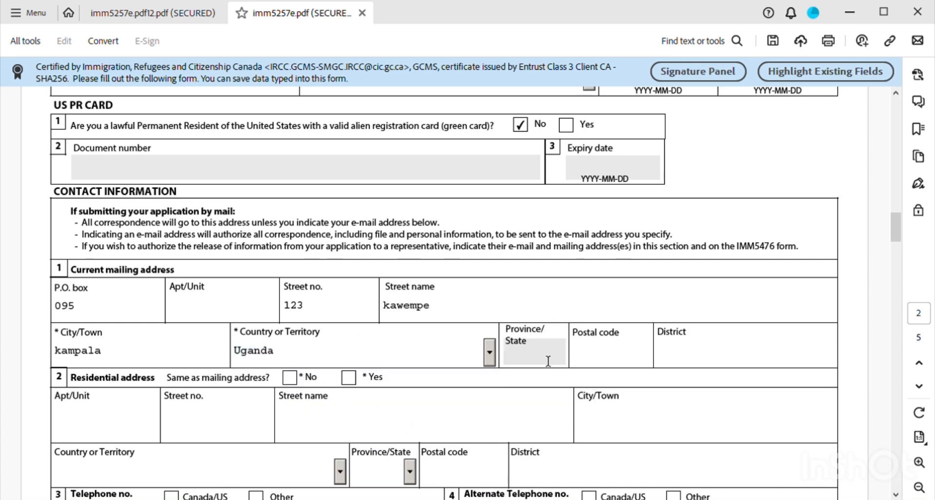
- Enter Kampala as the mailing address district
click(535, 360)
click(682, 360)
text(kampala)
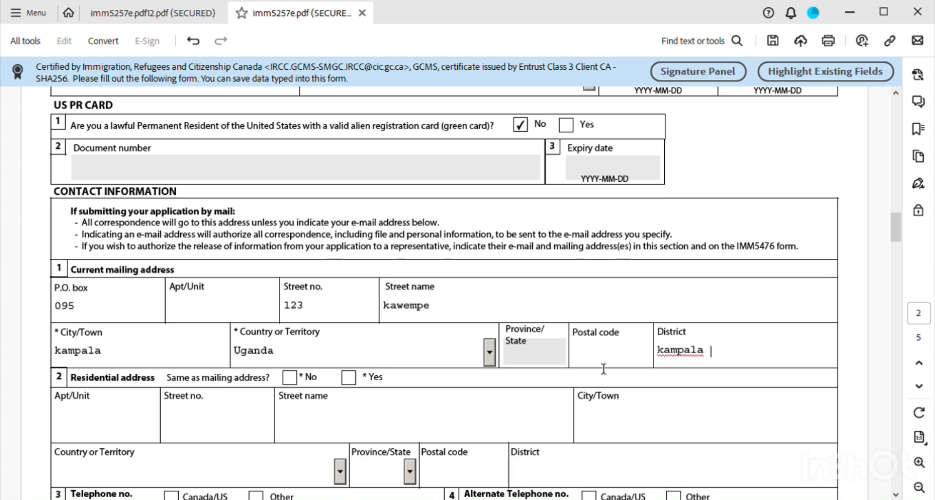
scroll(520, 360, down, 1)
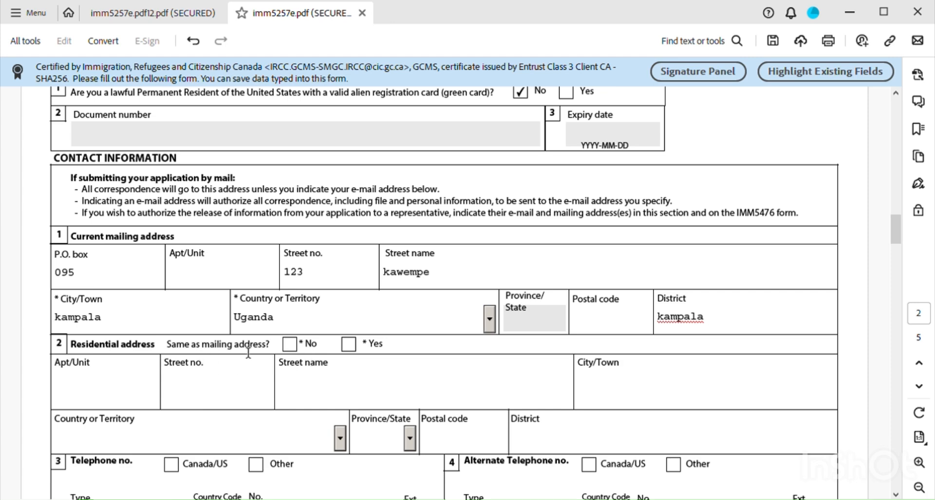
- Remove the leading zero from the P.O. box, leaving 'Same as mailing address' unticked
click(349, 344)
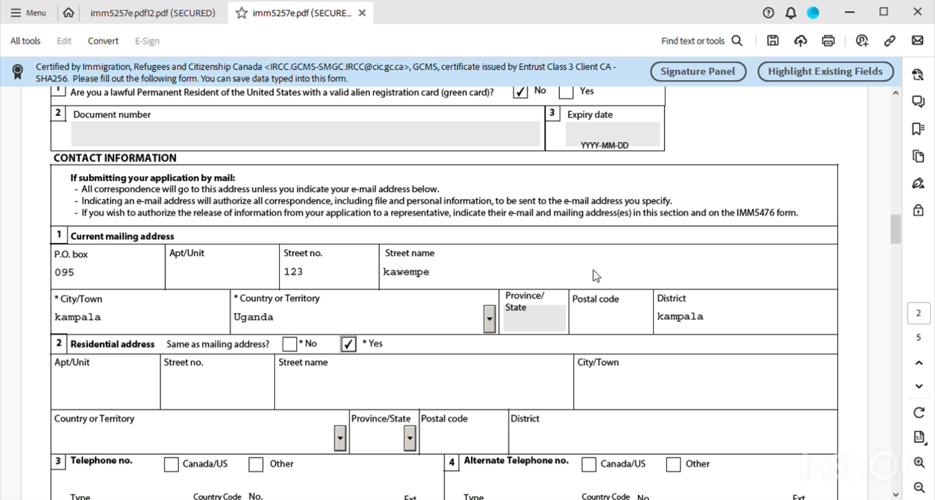
key(space)
click(95, 287)
key(BackSpace)
click(355, 347)
key(space)
- Clear the P.O. box and tick Yes for residential address same as mailing address
click(535, 331)
scroll(390, 431, down, 1)
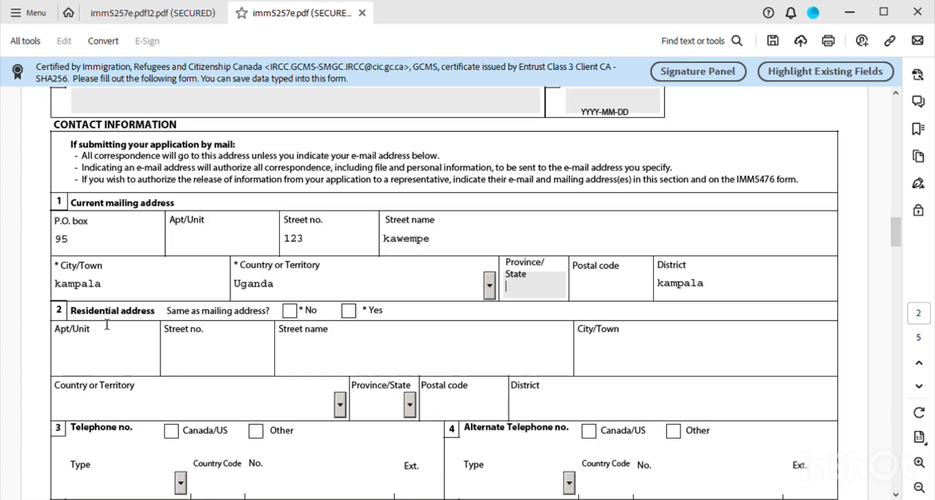
click(349, 310)
click(89, 246)
key(BackSpace)
key(BackSpace)
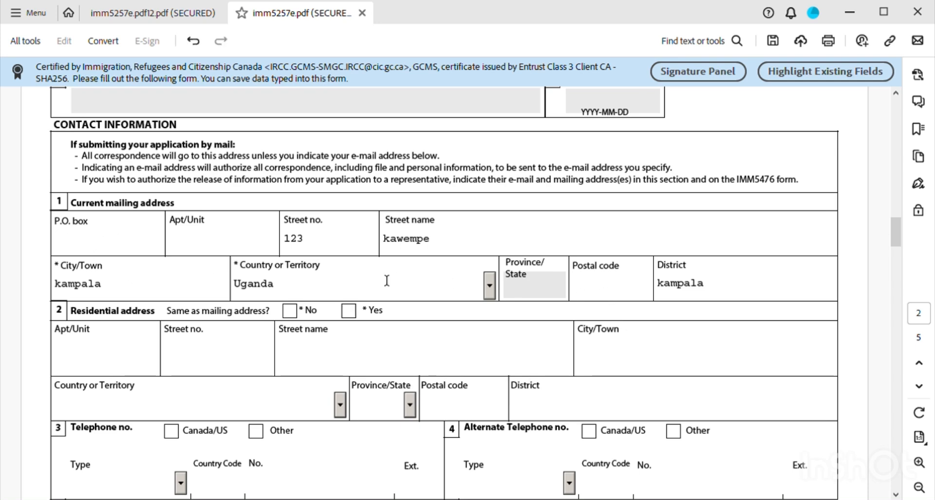
click(352, 314)
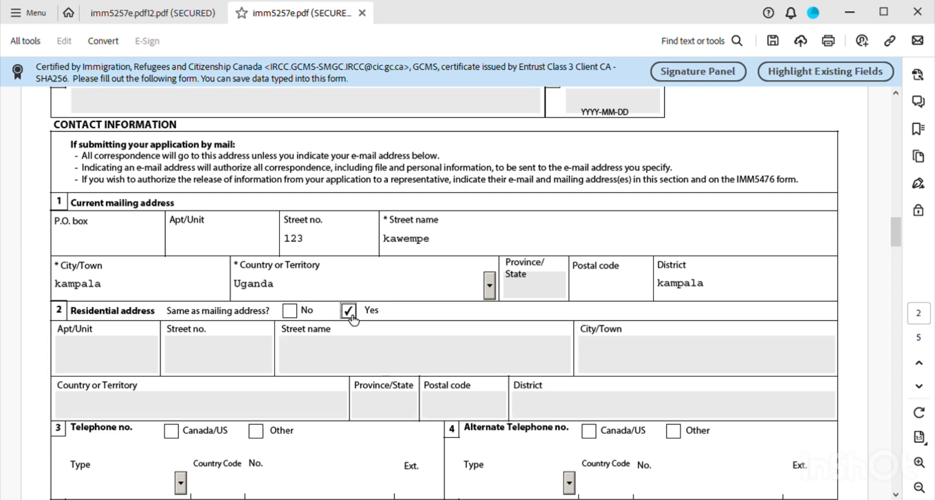
- Enter the primary telephone as Other, type Residence, country code 256, with the phone number
scroll(422, 374, down, 1)
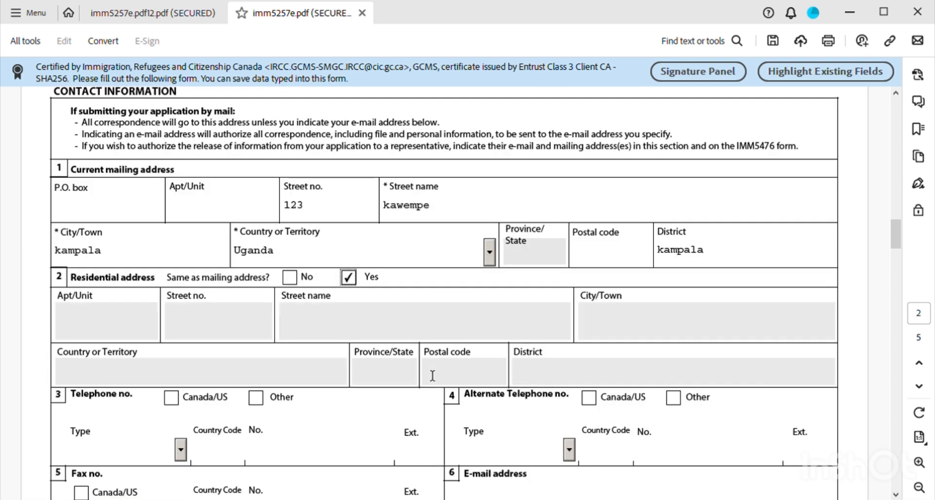
scroll(359, 421, down, 1)
scroll(272, 394, down, 1)
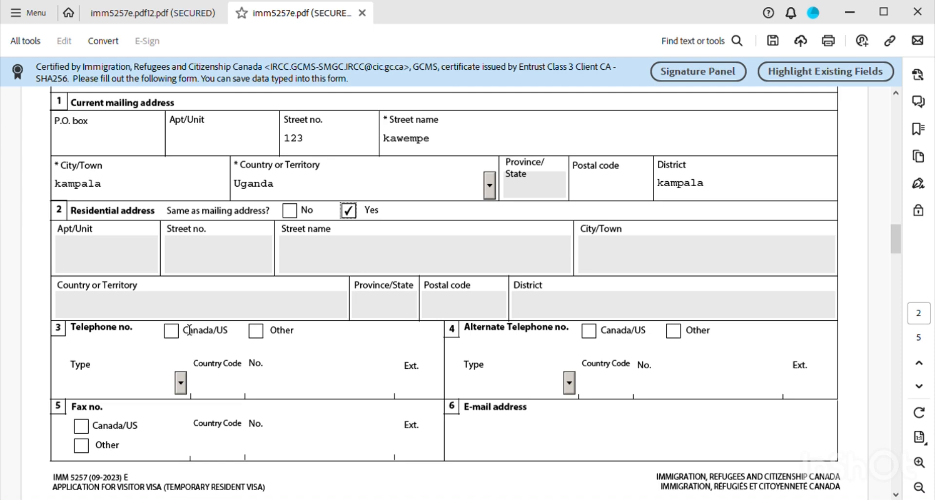
click(264, 336)
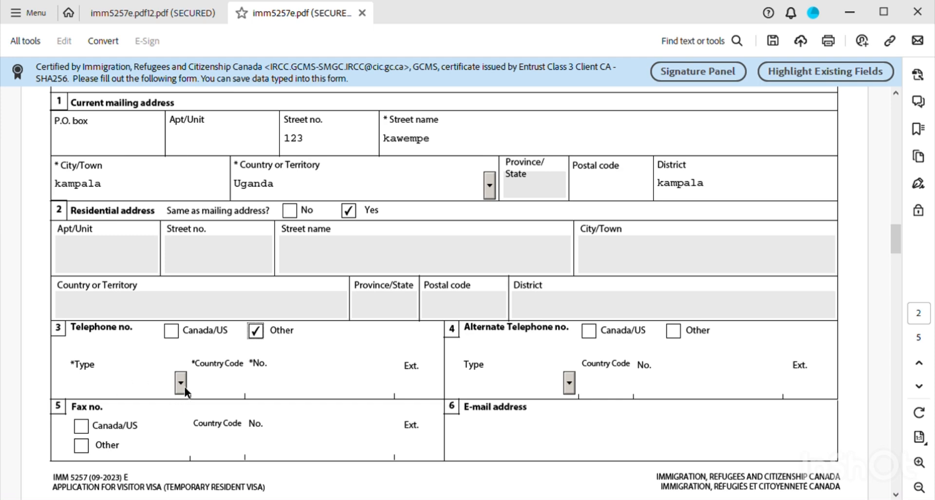
click(182, 384)
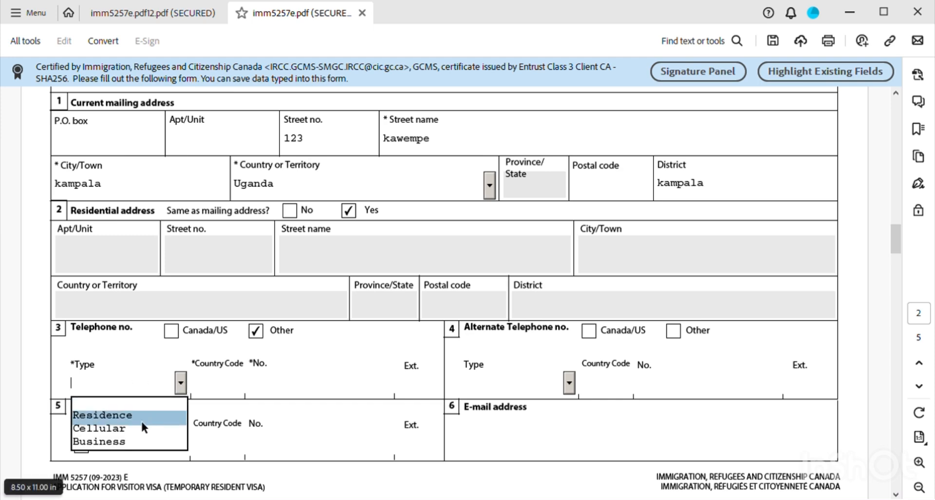
click(127, 416)
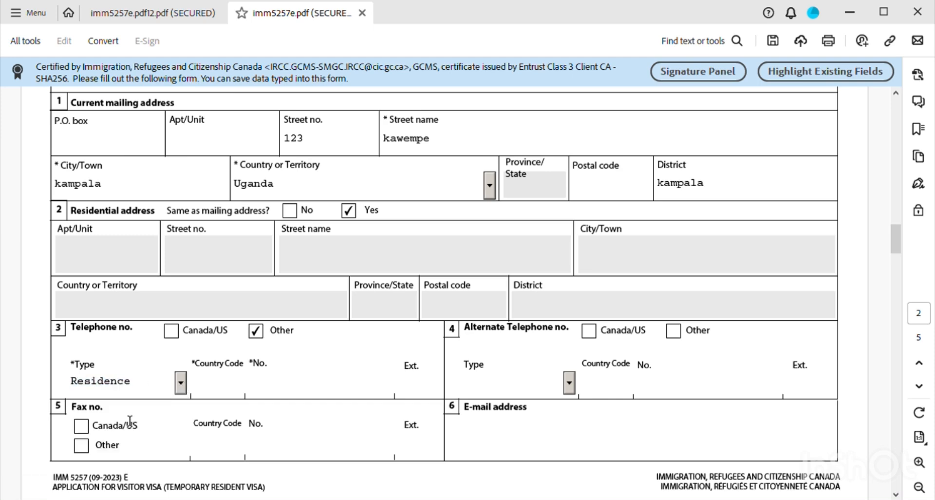
click(219, 392)
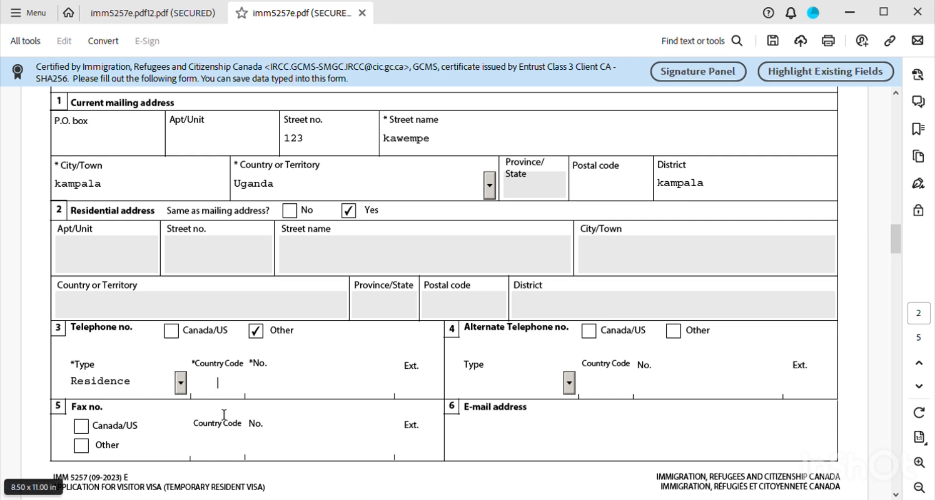
text(256)
click(353, 394)
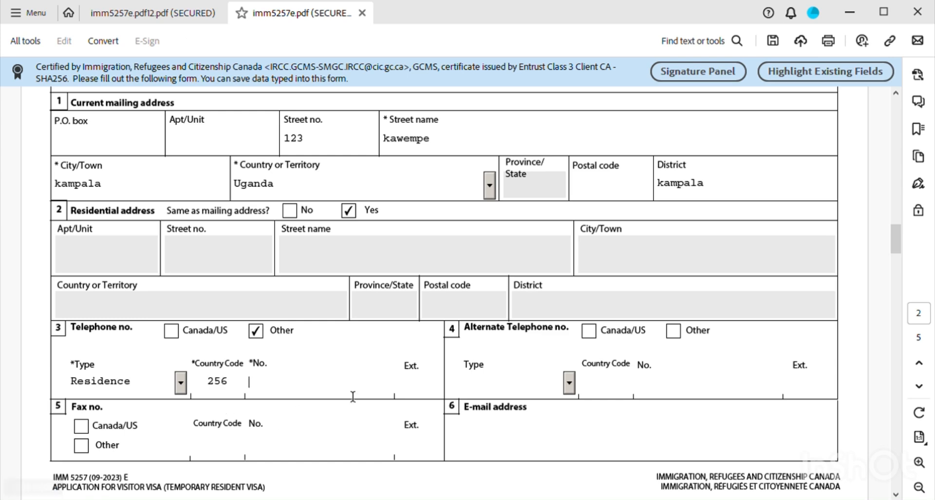
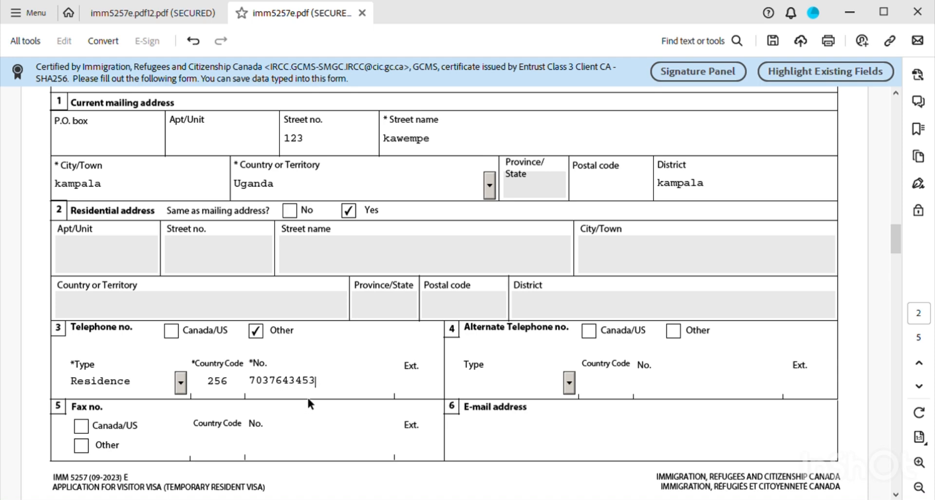
- Add an alternate Residence telephone with country code 256 and its phone number
click(568, 383)
click(517, 422)
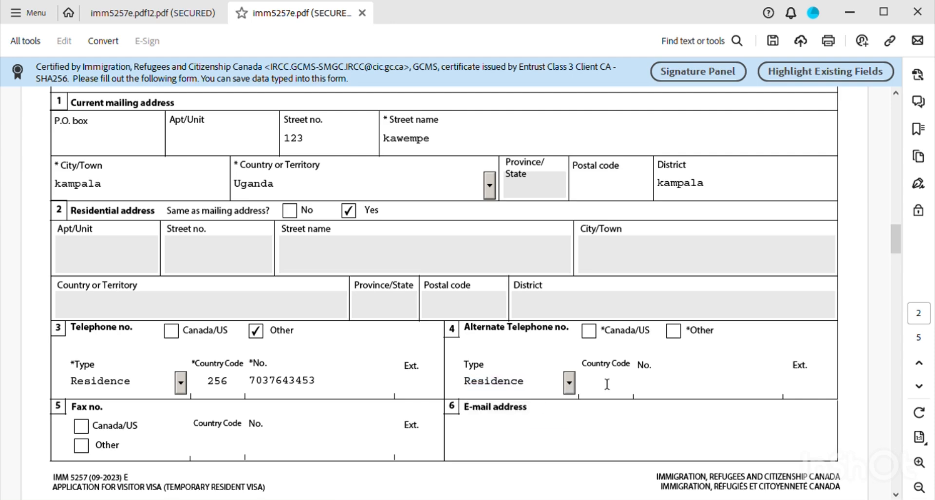
click(604, 398)
text(256)
click(662, 386)
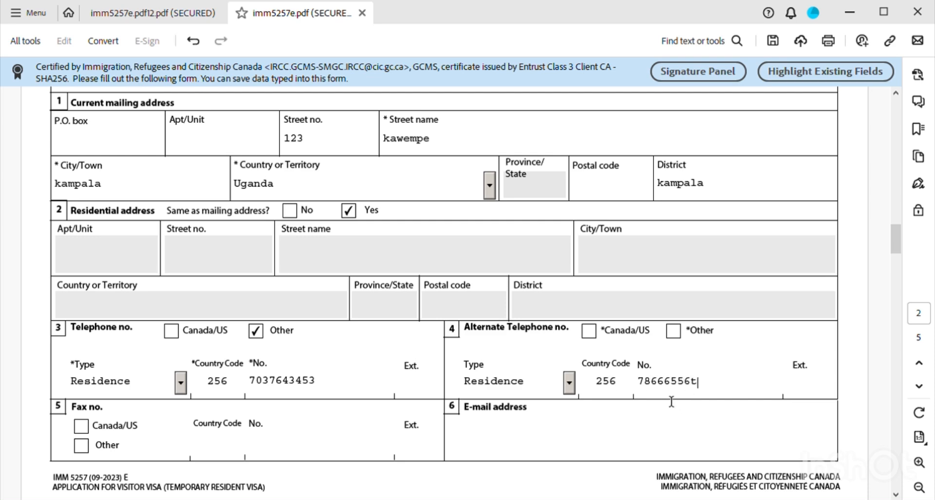
scroll(689, 403, down, 1)
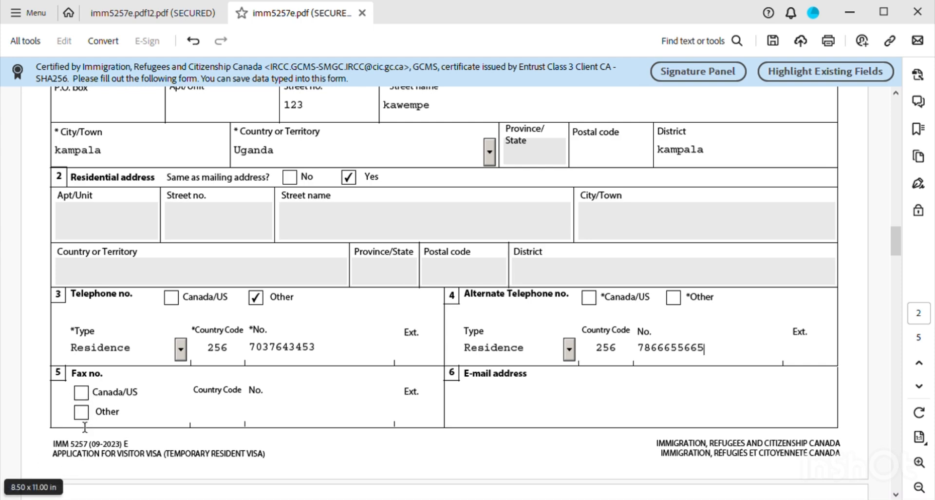
scroll(367, 359, down, 1)
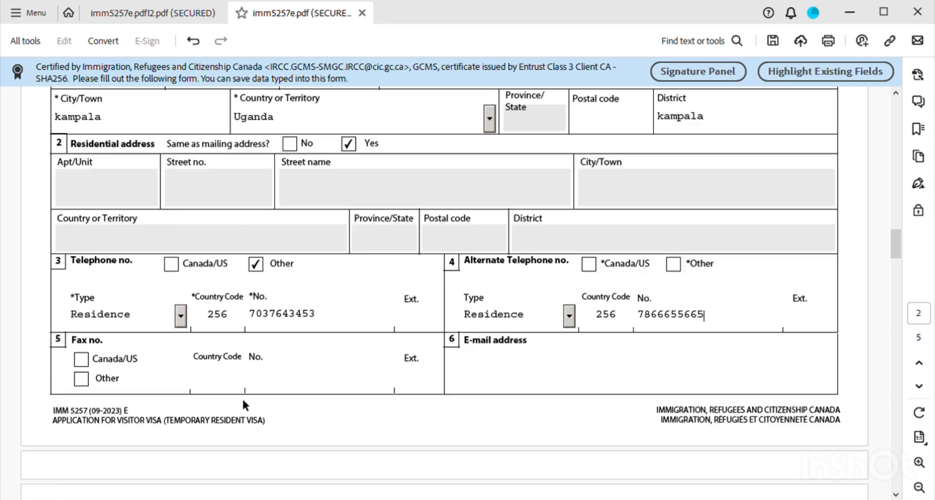
- Enter the applicant's e-mail address, fixing a missing letter in the domain
click(492, 378)
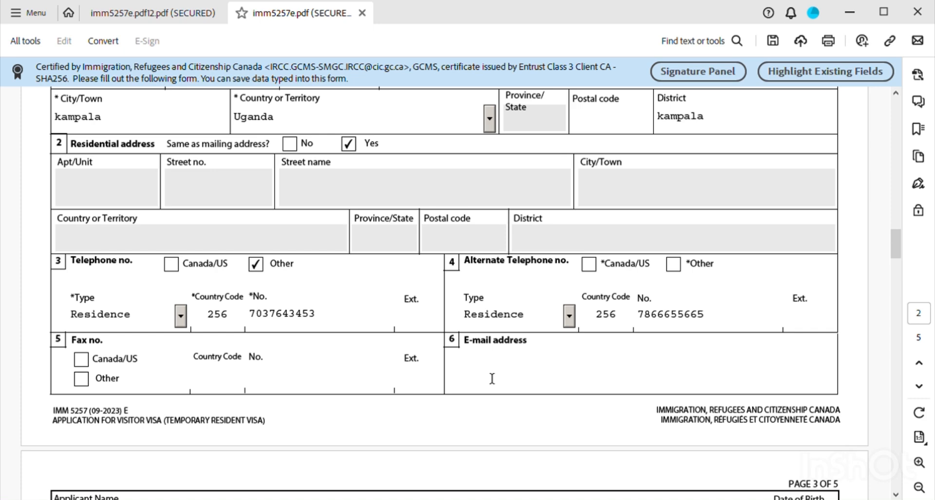
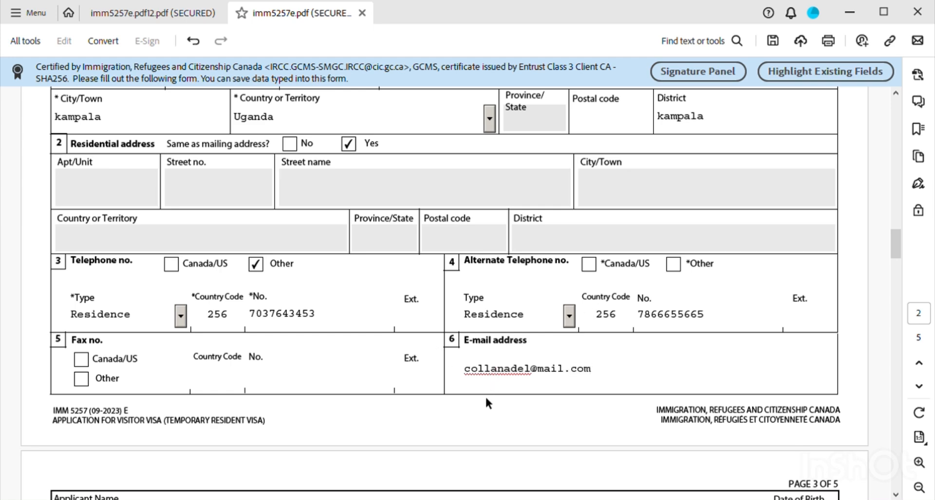
click(539, 370)
text(g)
scroll(466, 408, down, 1)
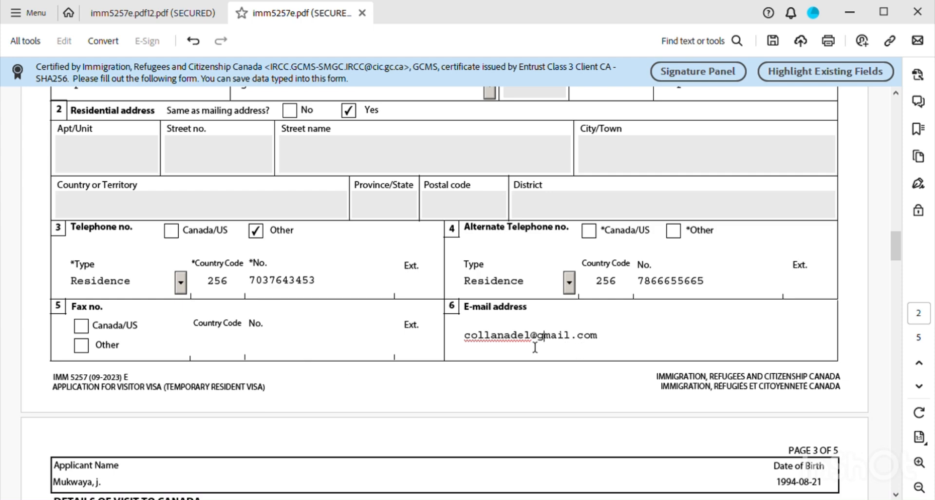
scroll(535, 348, down, 3)
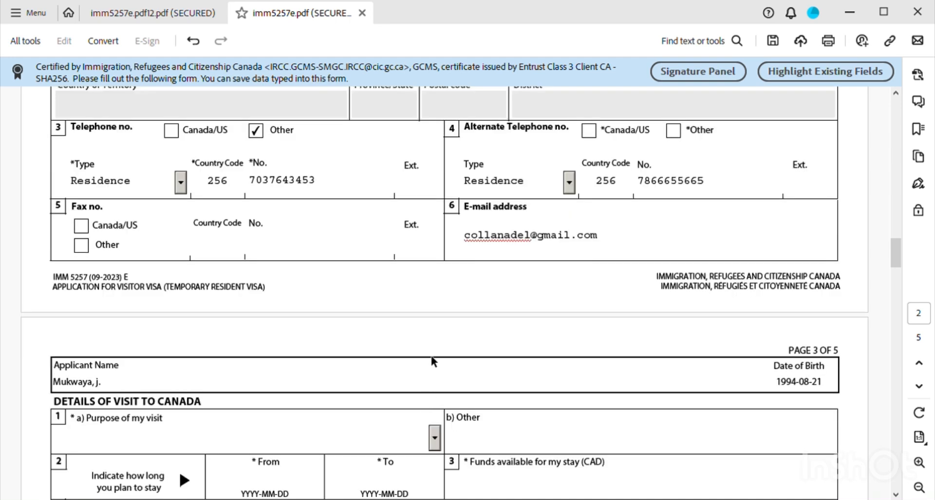
- Change Purpose of my visit from Business to Other and type 'vi' as the other purpose
scroll(433, 363, down, 3)
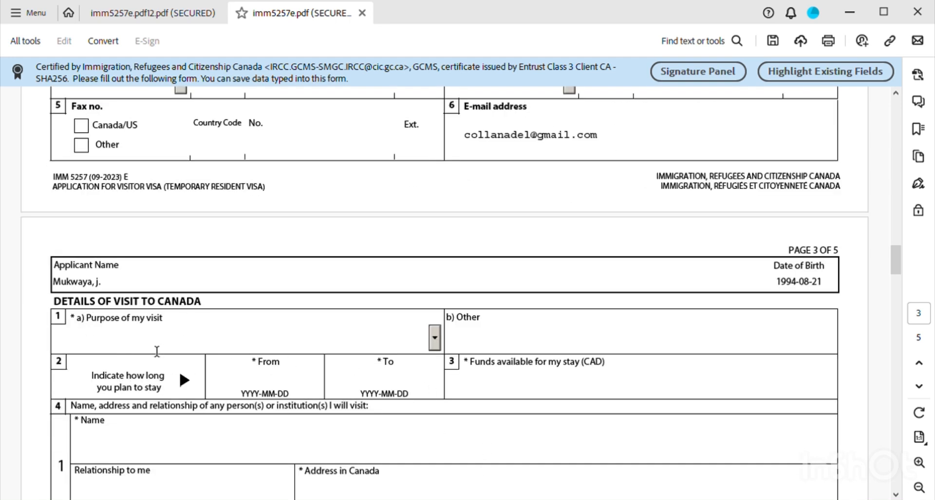
click(435, 344)
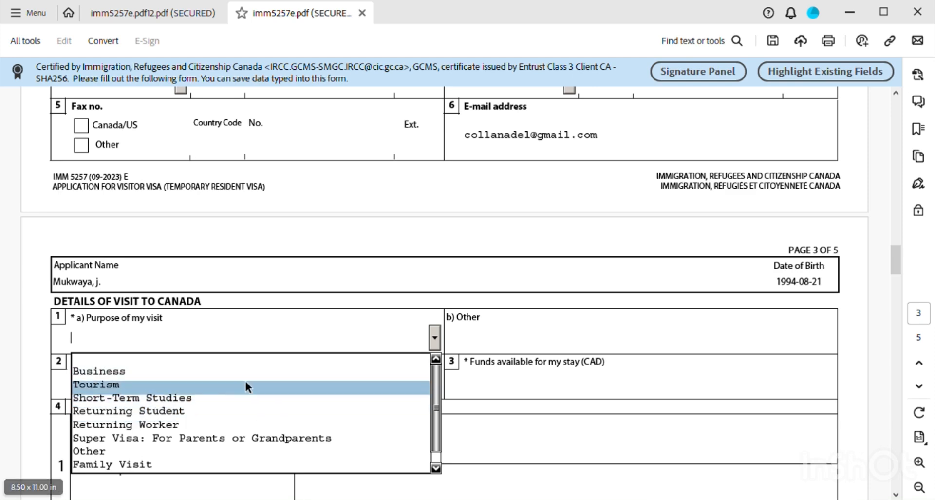
scroll(242, 384, down, 1)
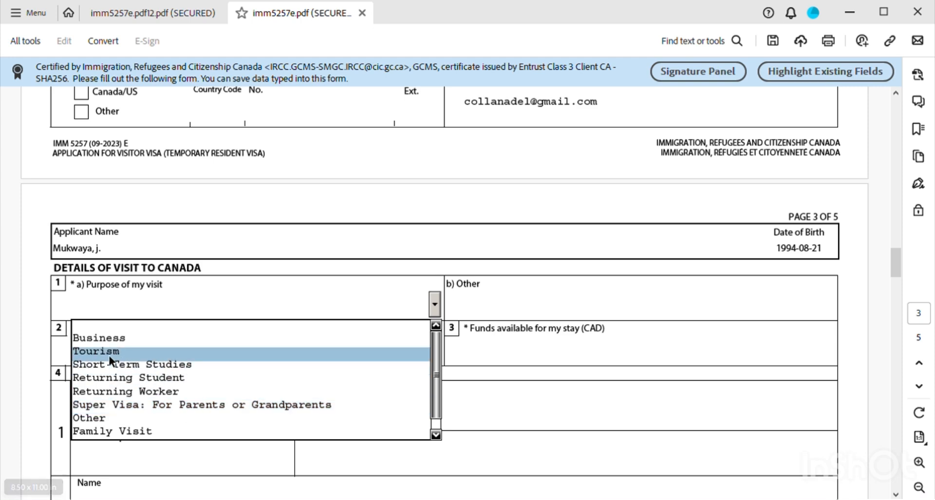
scroll(109, 350, up, 1)
scroll(151, 367, down, 1)
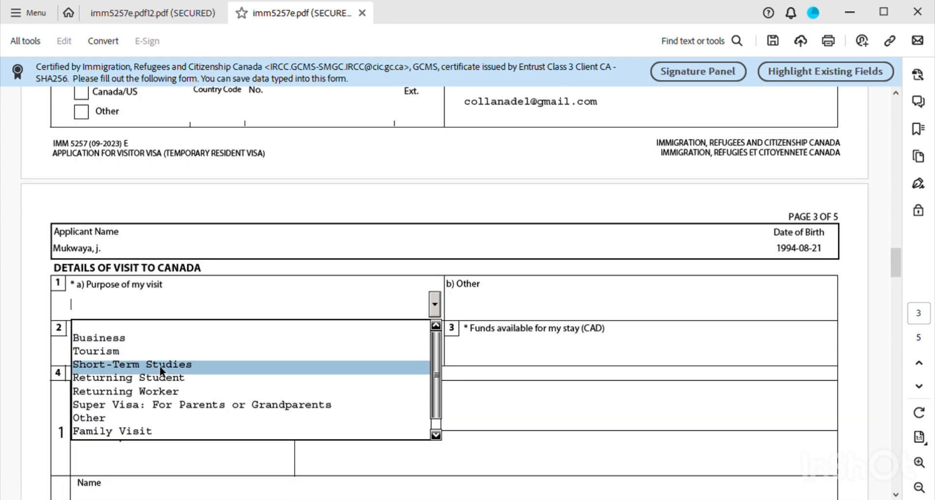
scroll(241, 375, down, 1)
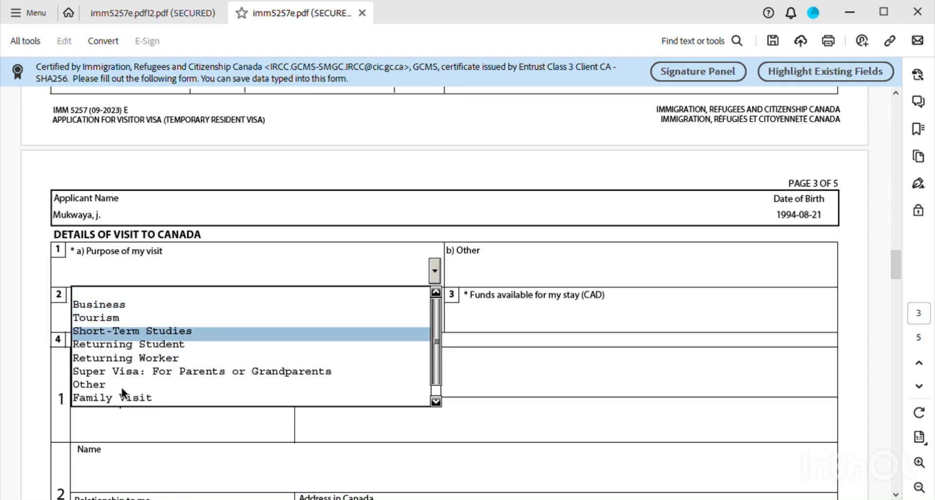
click(123, 305)
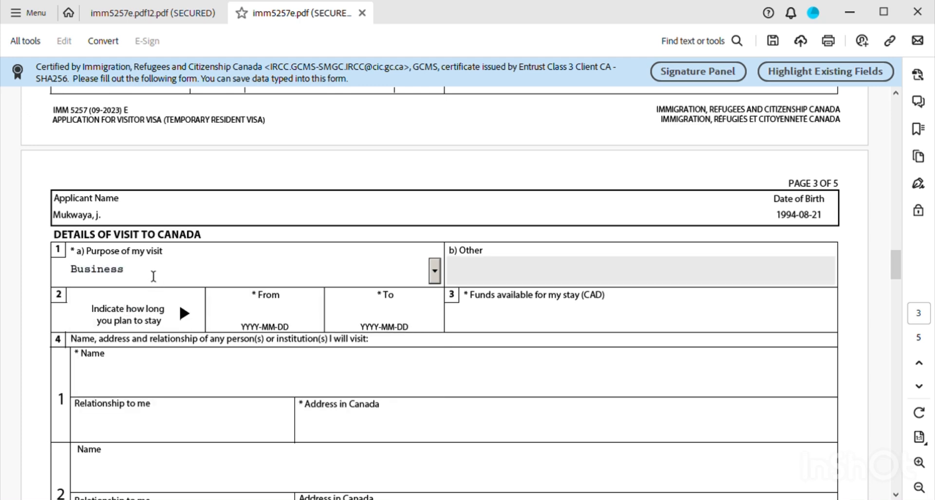
click(434, 271)
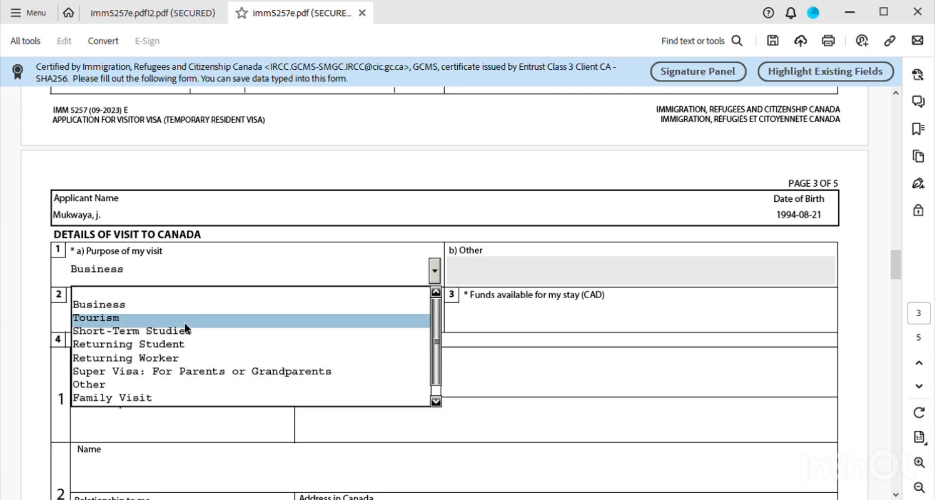
click(101, 387)
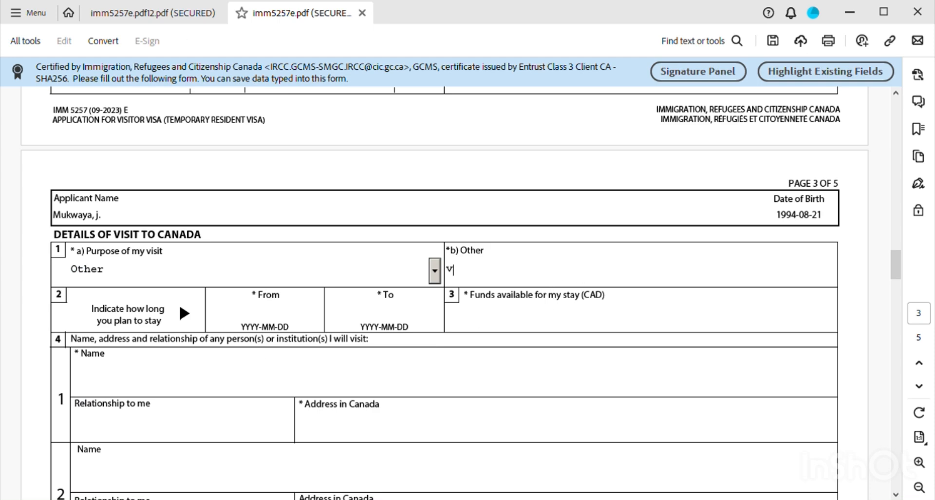
text(vi)
- Enter stay dates 2024/11/24 to 2024/12/10 and 3000 as funds available
click(240, 317)
text(20)
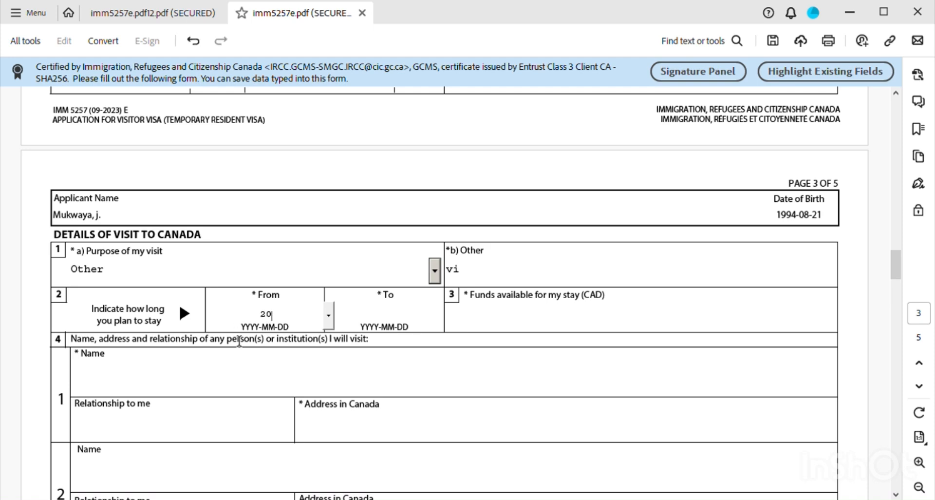
text(24/11/24)
click(400, 321)
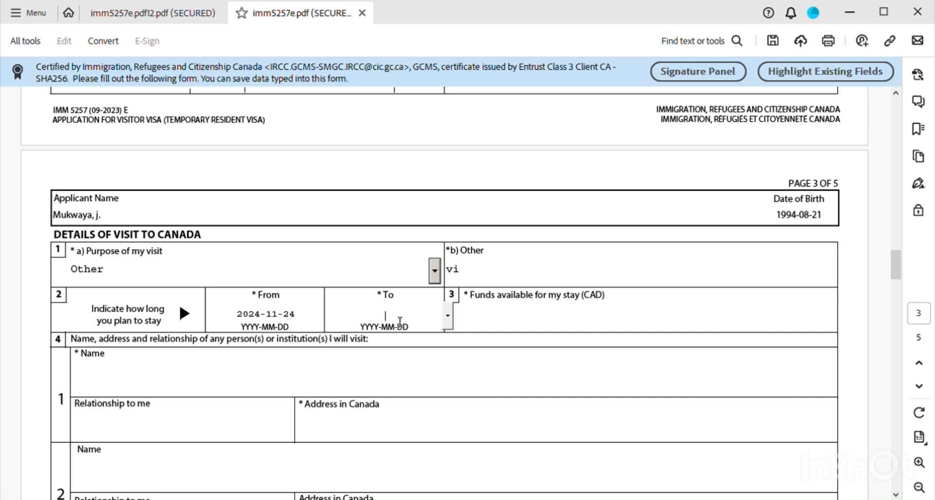
text(2024/11)
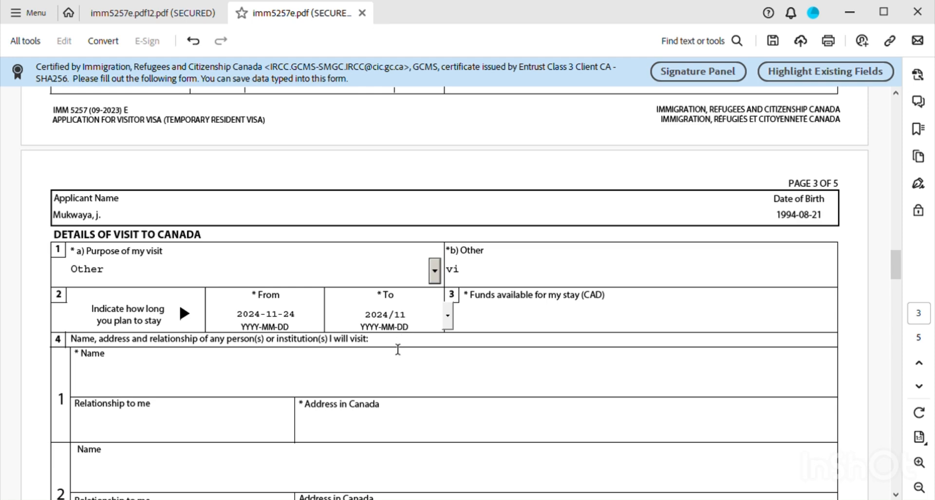
text(/)
key(BackSpace)
key(BackSpace)
key(BackSpace)
text(12/10)
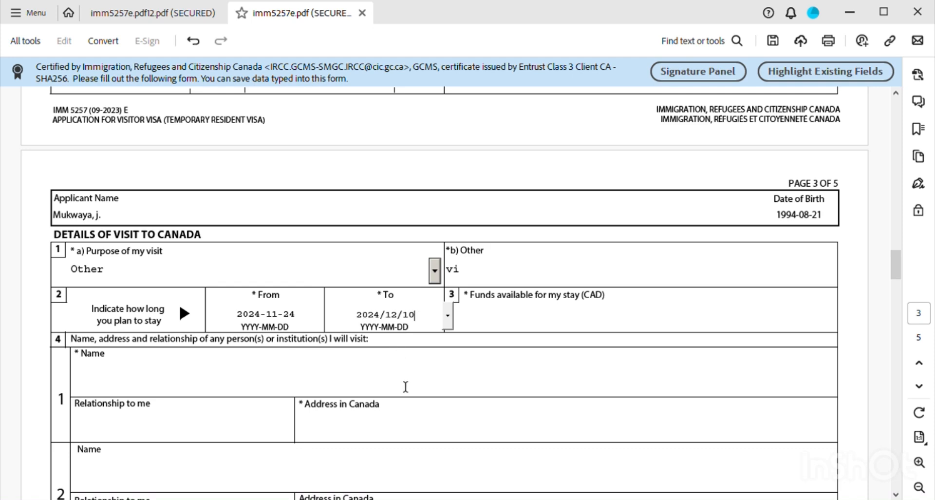
click(490, 330)
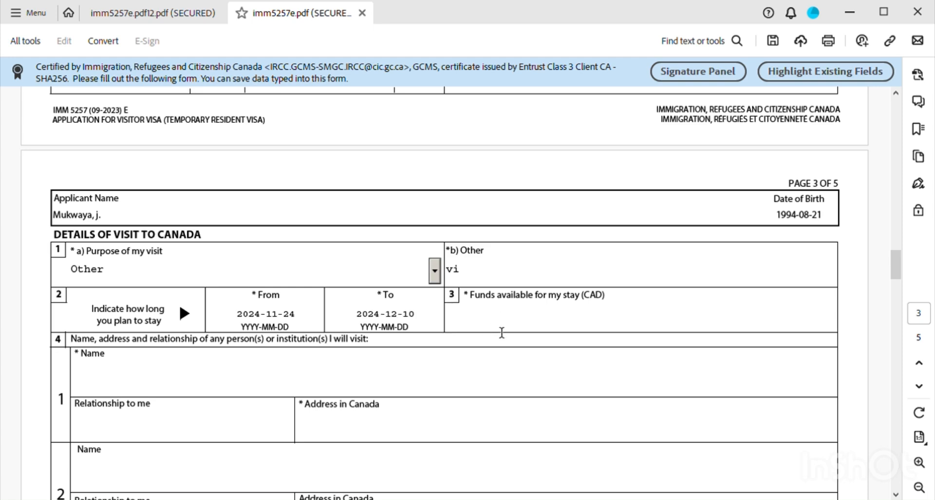
text(3000)
- Fill the first person to visit with name 'conference' and relationship 'bro'
scroll(349, 354, down, 1)
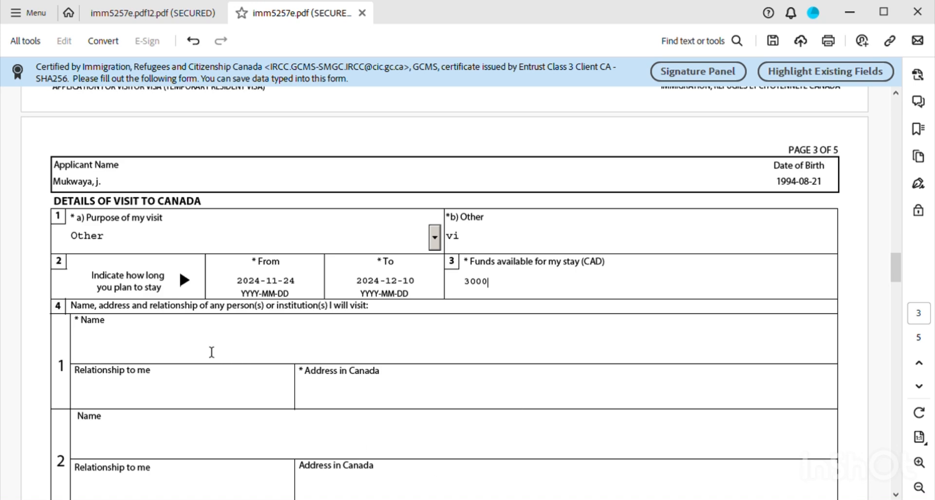
click(137, 353)
text(j)
key(BackSpace)
text(ohn)
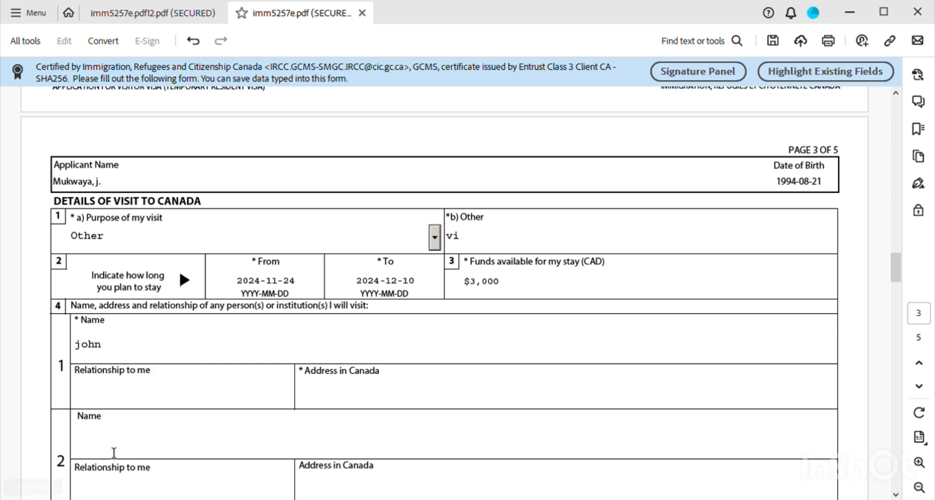
click(106, 402)
text(bro)
click(116, 359)
key(BackSpace)
key(BackSpace)
key(BackSpace)
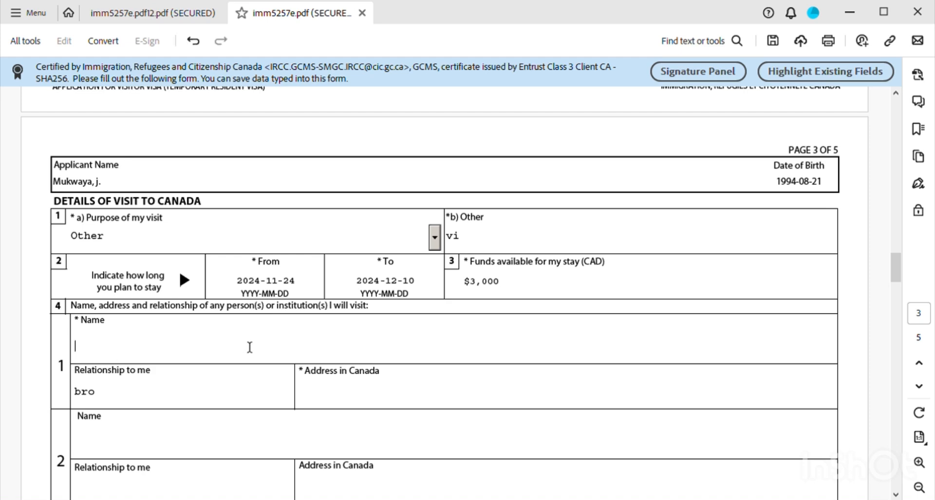
text(conference)
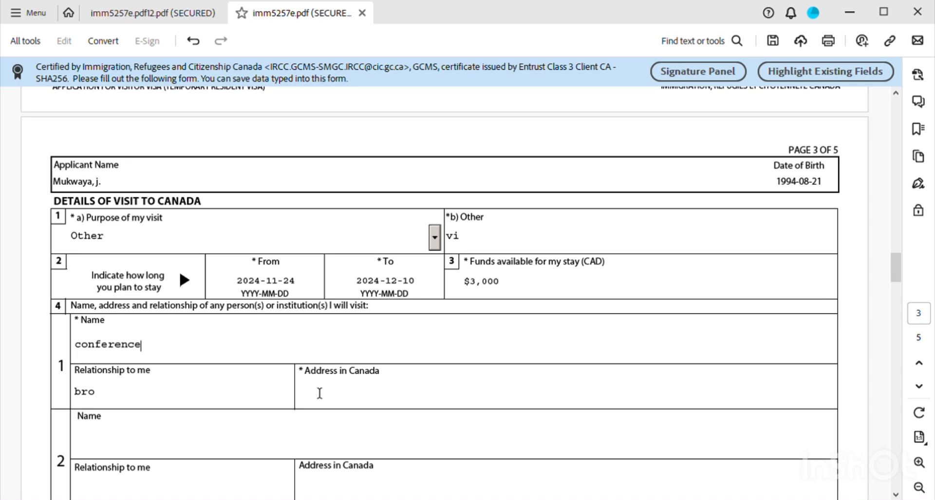
- Switch the purpose of visit to Visit and clear the relationship entry
click(115, 244)
key(Home)
key(Up)
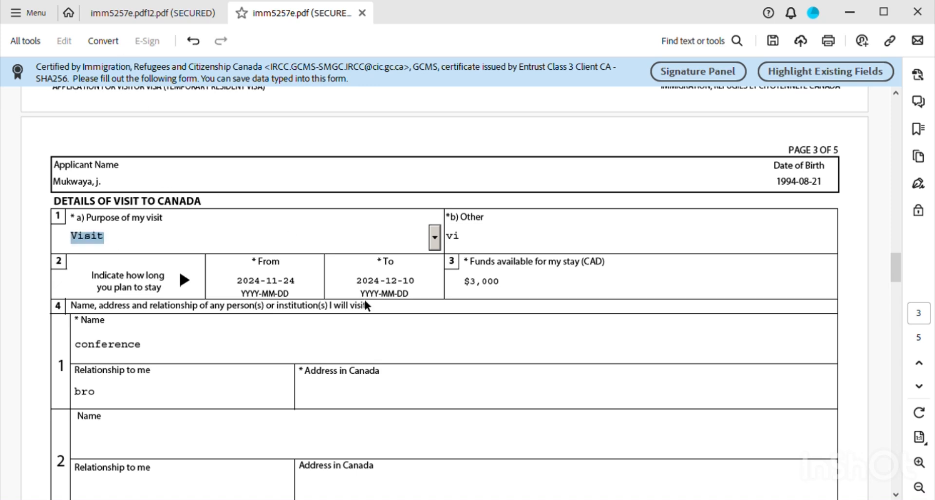
click(473, 247)
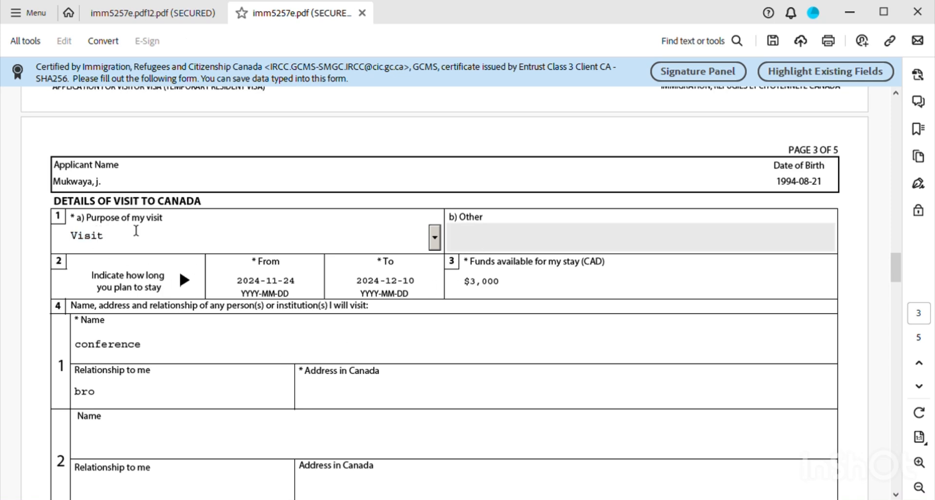
click(100, 393)
key(BackSpace)
key(BackSpace)
key(BackSpace)
- Enter the address in Canada for the first person to visit
click(335, 401)
text(1)
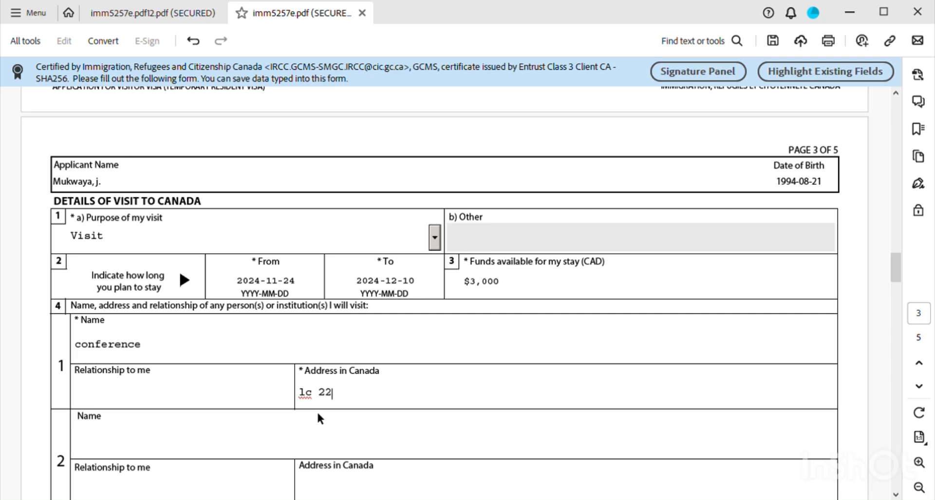
text(c 222 ontar)
text(io)
click(123, 456)
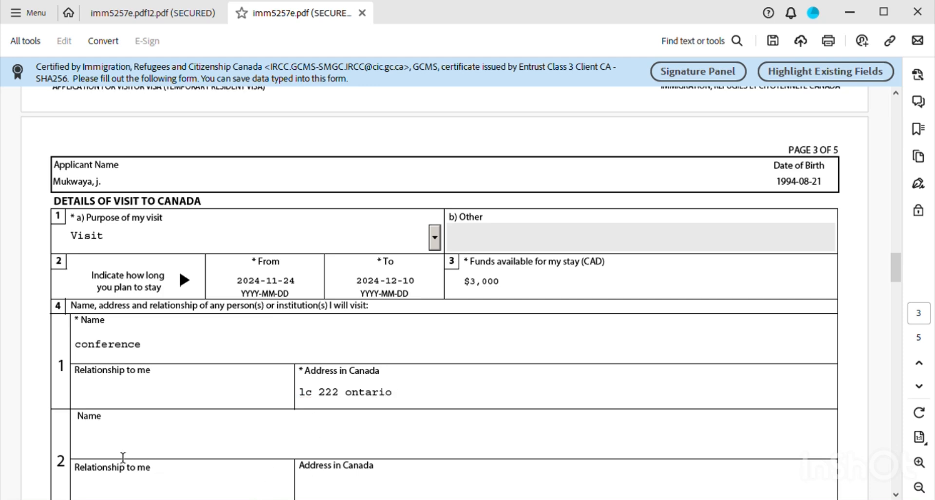
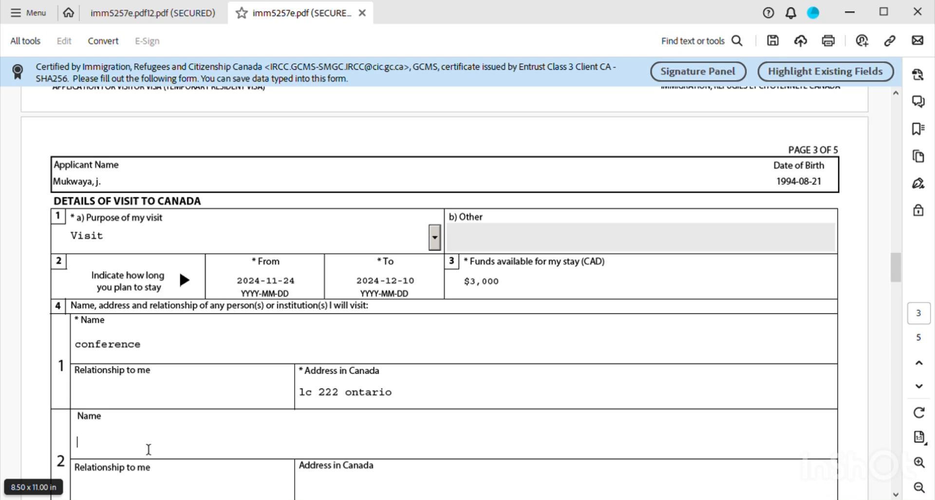
- Type 'world food programme' as the second person's name, then erase it
text(world food pro)
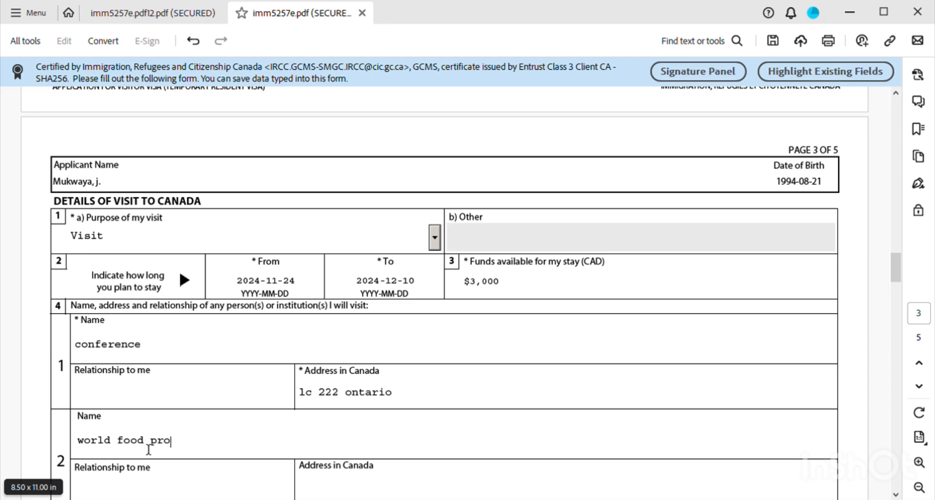
text(gramme)
scroll(156, 446, down, 1)
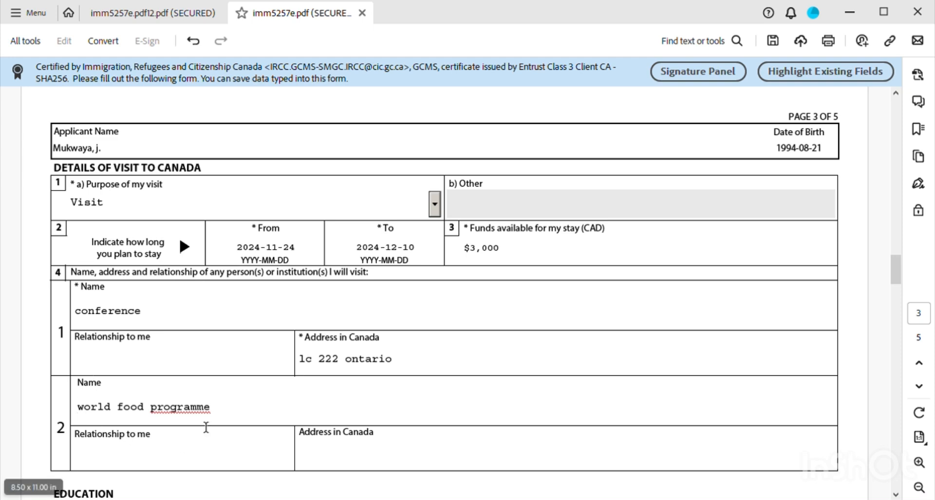
key(BackSpace)
key(BackSpace)
key(BackSpace)
key(BackSpace)
key(BackSpace)
key(BackSpace)
key(BackSpace)
key(BackSpace)
key(BackSpace)
key(BackSpace)
key(BackSpace)
key(BackSpace)
key(BackSpace)
key(BackSpace)
key(BackSpace)
key(BackSpace)
key(BackSpace)
key(BackSpace)
key(BackSpace)
key(BackSpace)
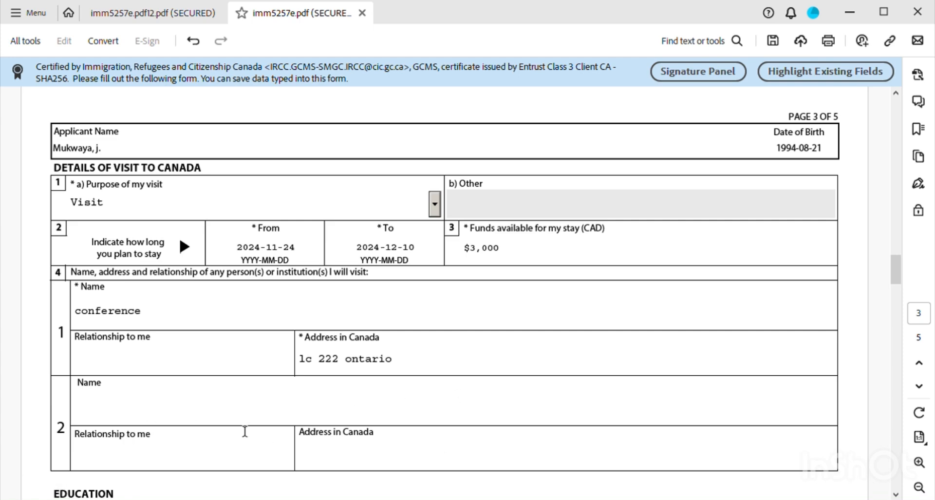
- Tick Yes for post-secondary education in the Education section
scroll(218, 398, down, 3)
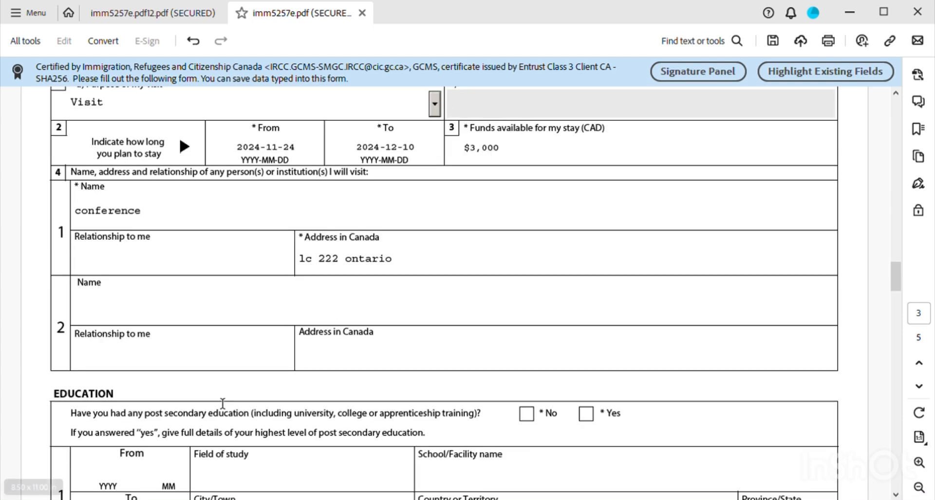
scroll(227, 398, down, 2)
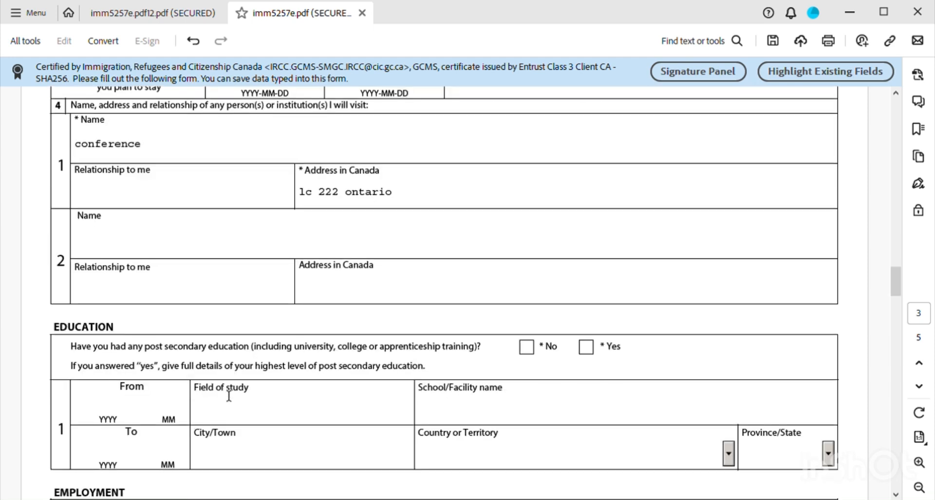
scroll(229, 394, down, 2)
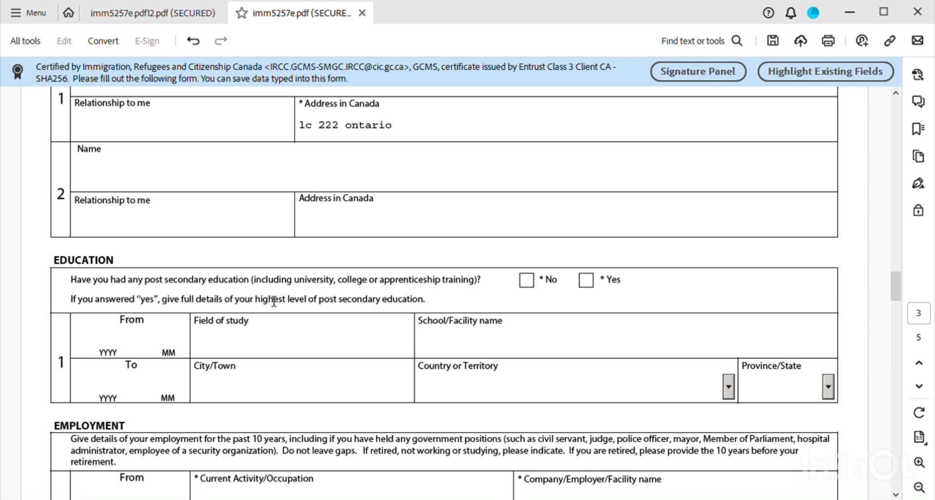
click(586, 280)
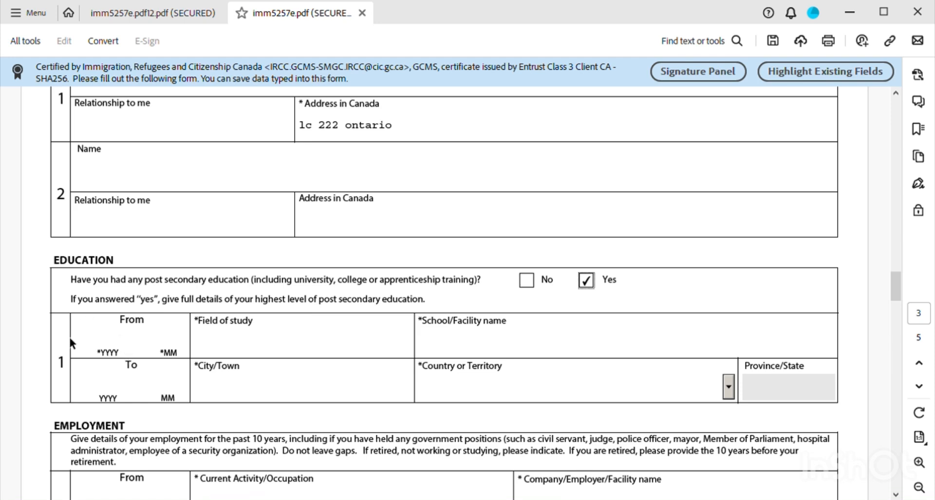
- Enter education start date 2012-12 and field of study 'electrical engineering'
click(108, 350)
text(20)
text(12)
text(12)
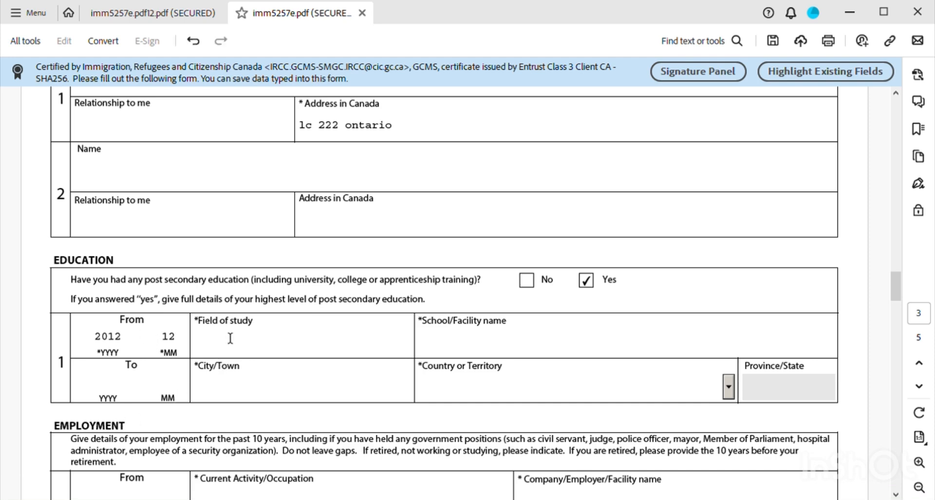
click(205, 348)
text(electrical engineering)
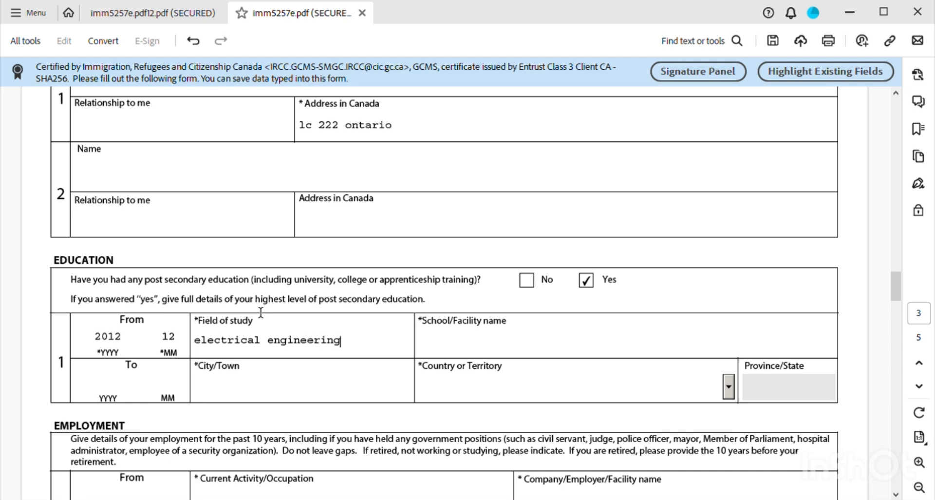
- Enter school 'Makerere university', end date 2016-08, and begin the city as 'kamp'
click(460, 352)
text(Makerere uni)
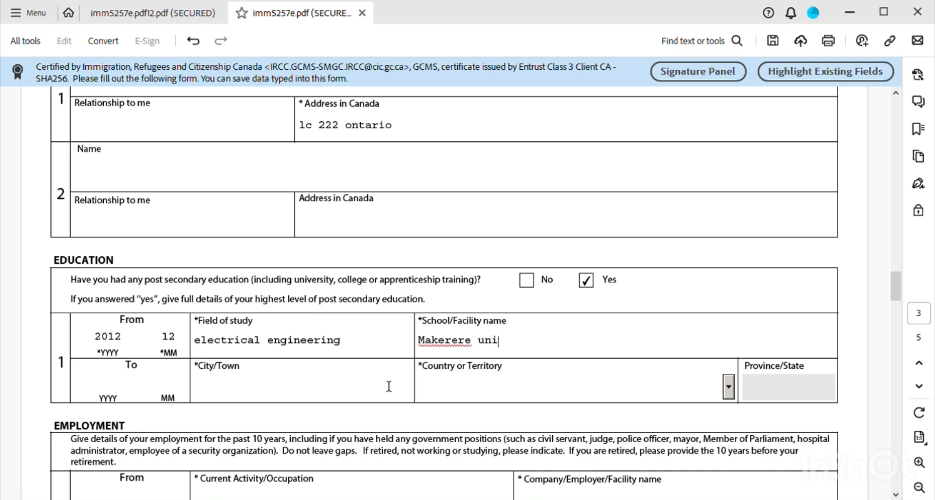
text(versity)
click(108, 385)
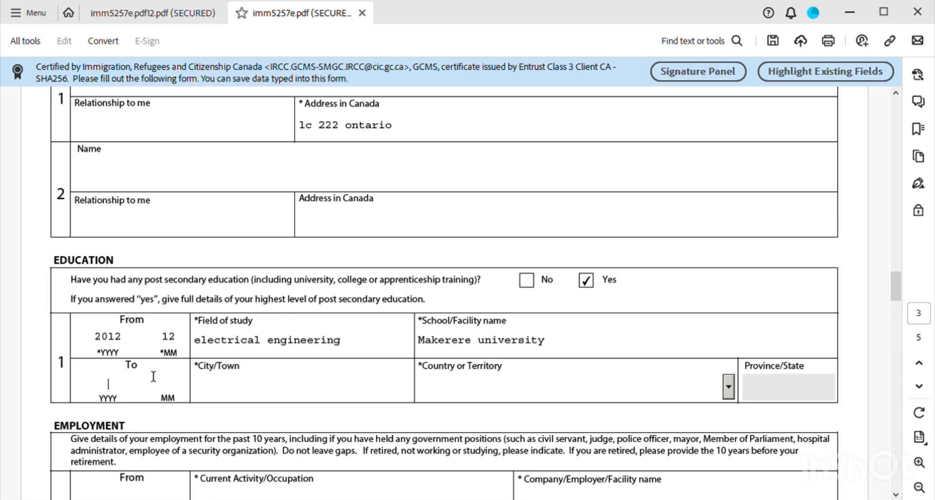
text(20)
text(1)
text(6)
text(0)
text(8)
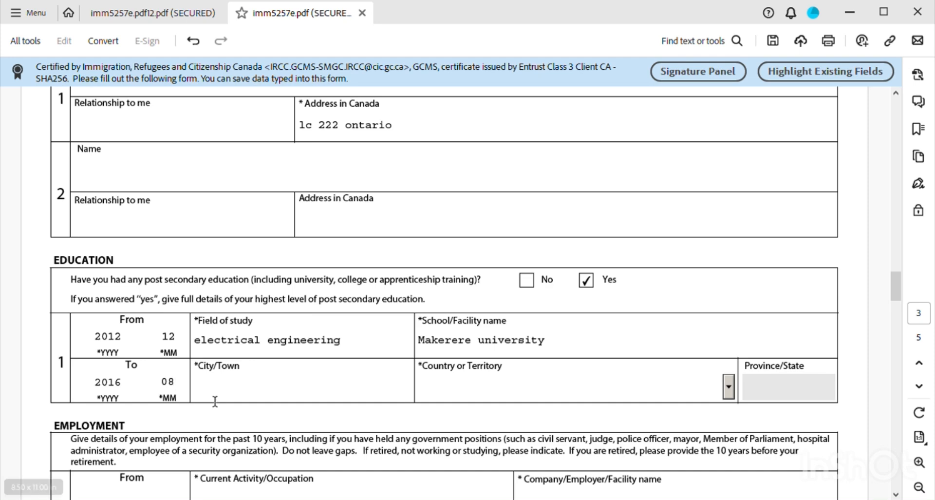
text(kampala)
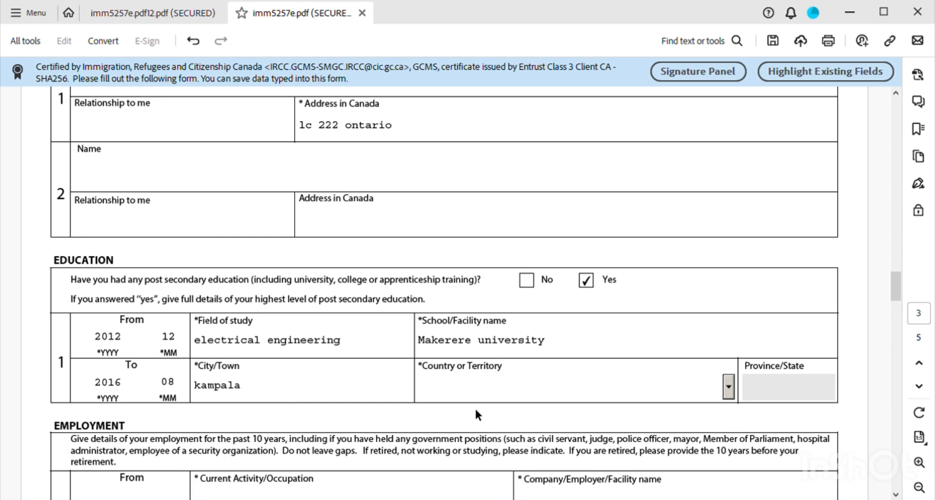
- Choose Uganda from the country list for the Makerere university education entry
click(464, 391)
text(utlying Islands)
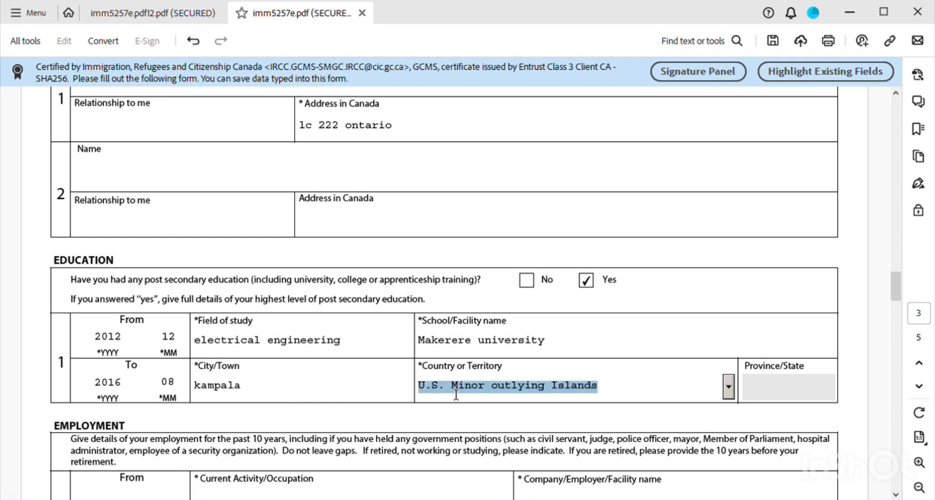
text(g)
text(a)
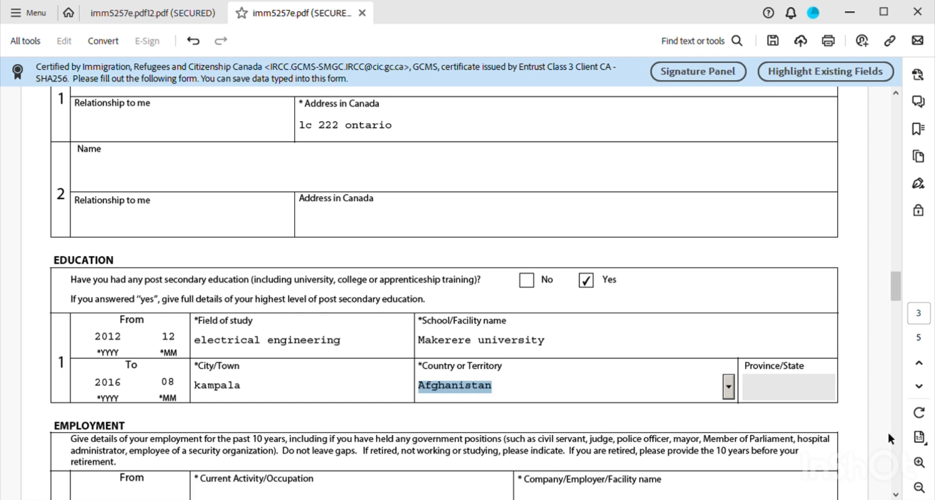
click(729, 388)
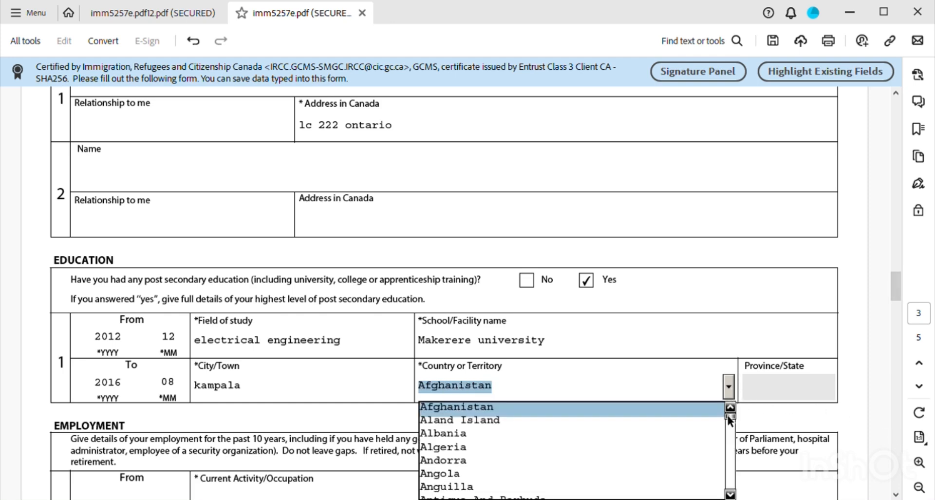
drag(732, 416, 726, 480)
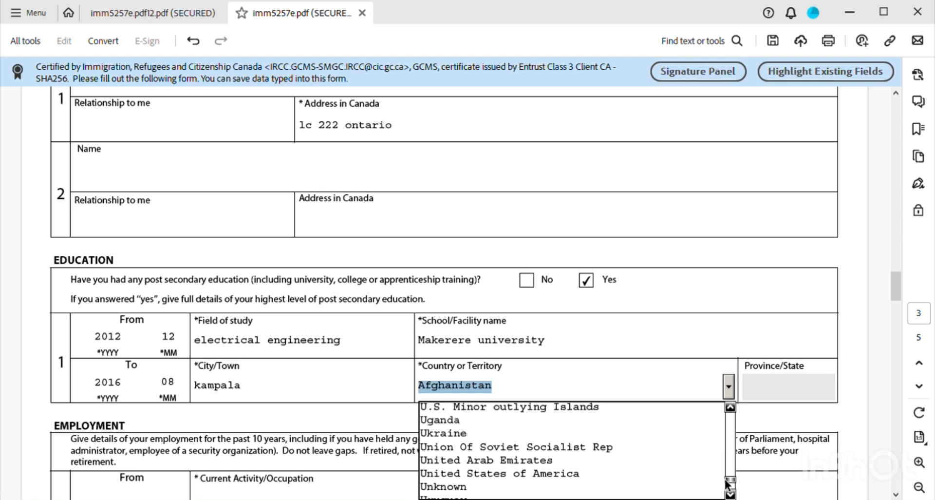
click(471, 421)
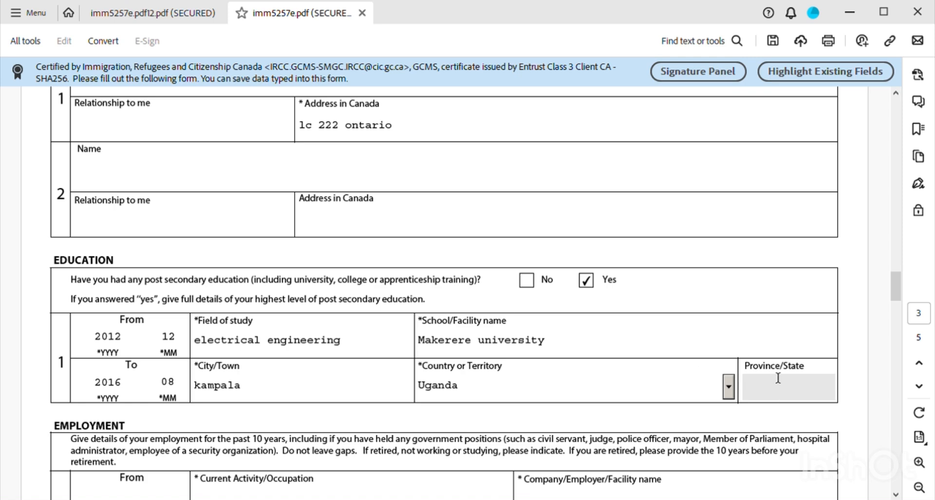
scroll(722, 381, down, 2)
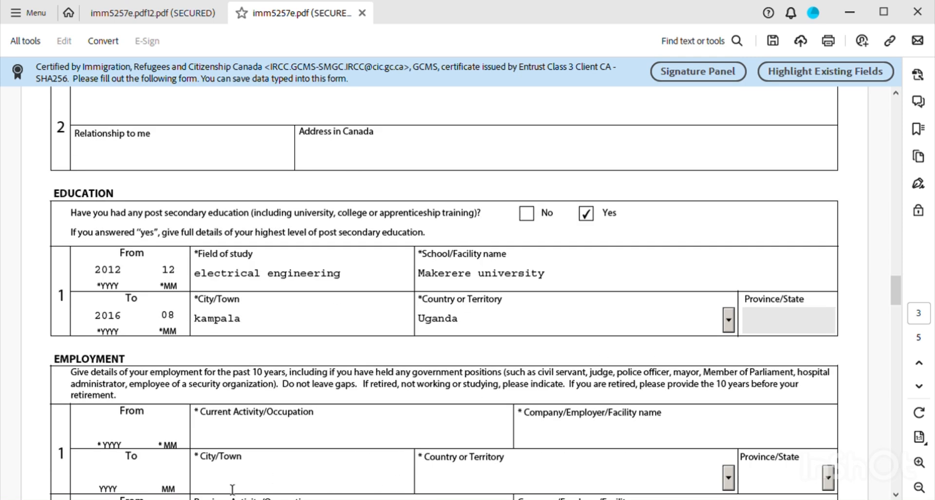
- Enter the first job's dates: from 2010-01 to 2012-05
scroll(219, 391, down, 5)
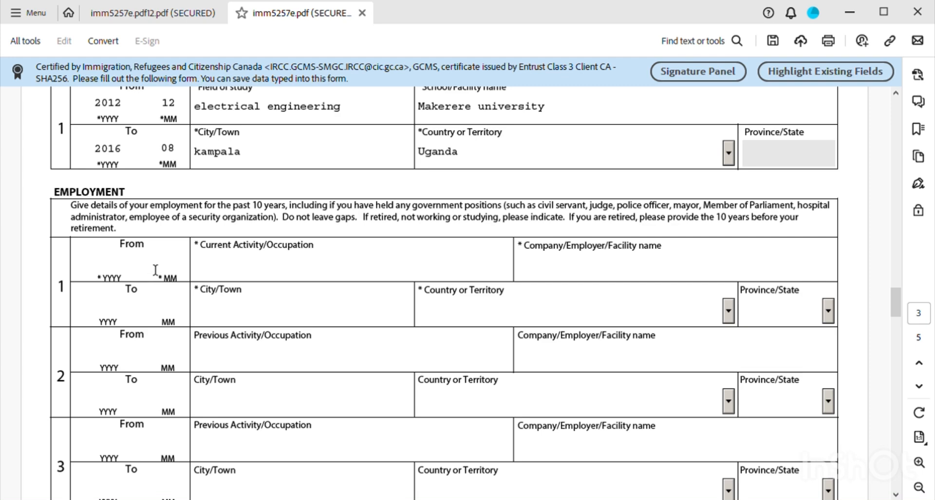
click(125, 272)
text(2010)
text(1)
click(98, 317)
text(2012)
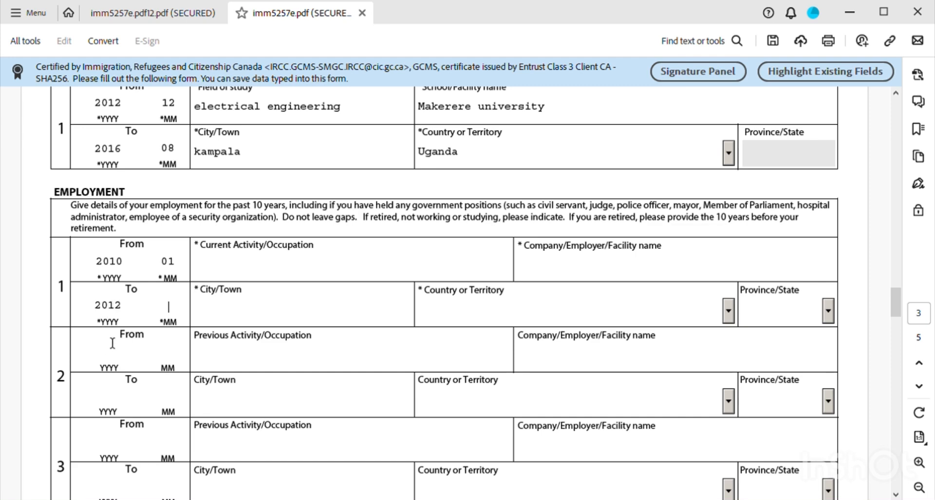
text(5)
- Fill occupation 'general engineer', a placeholder employer name, and city 'kampala'
click(218, 266)
text(general)
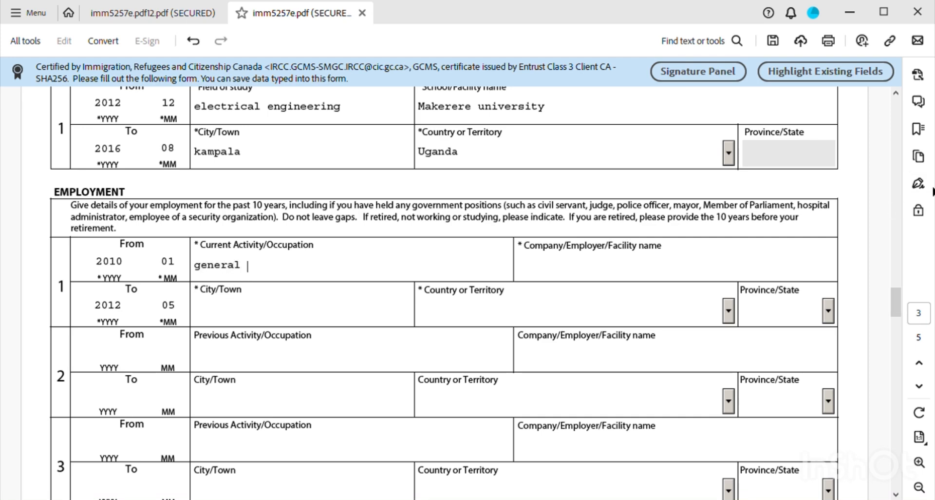
text( engineer)
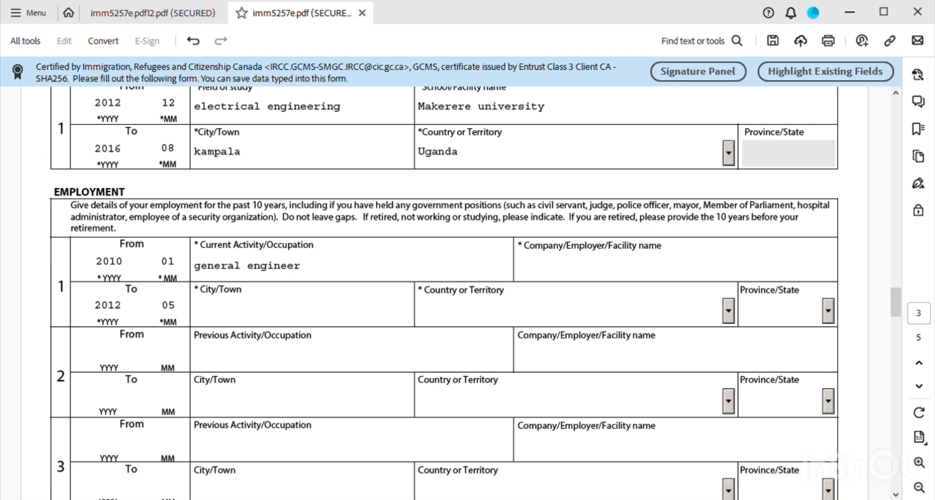
click(547, 273)
text(hgefehfhfbh)
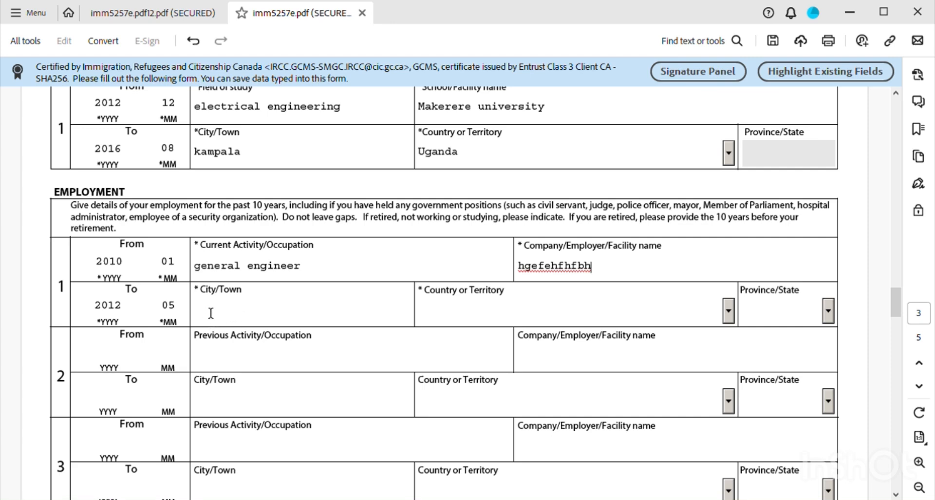
click(241, 319)
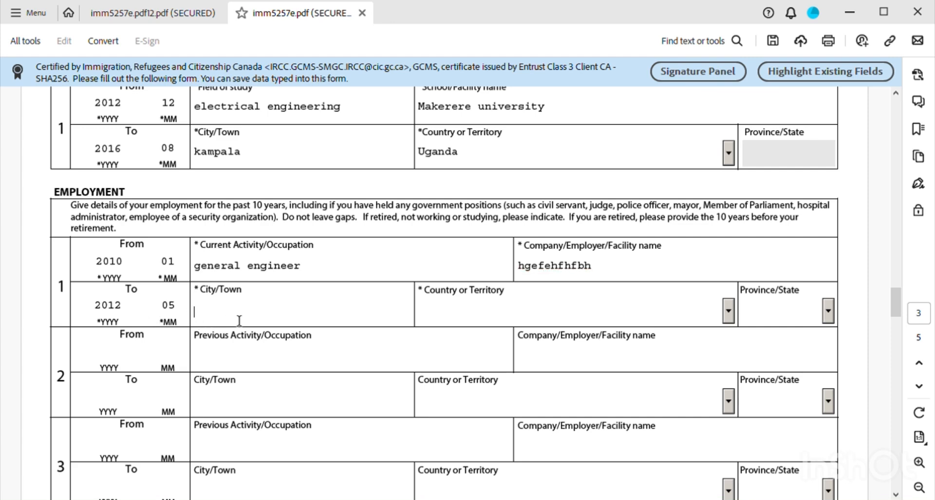
text(kampala)
- Pick Uganda from the country list for employment row 1
click(472, 317)
click(728, 312)
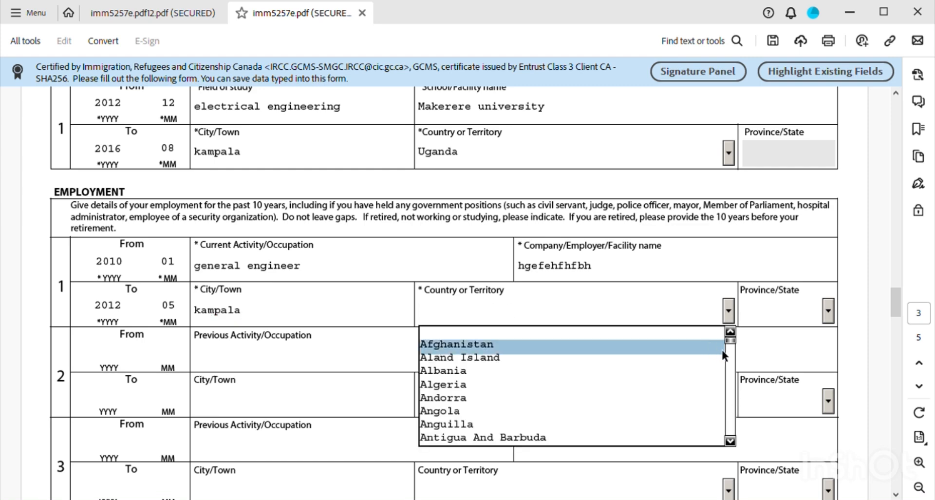
drag(729, 345, 731, 423)
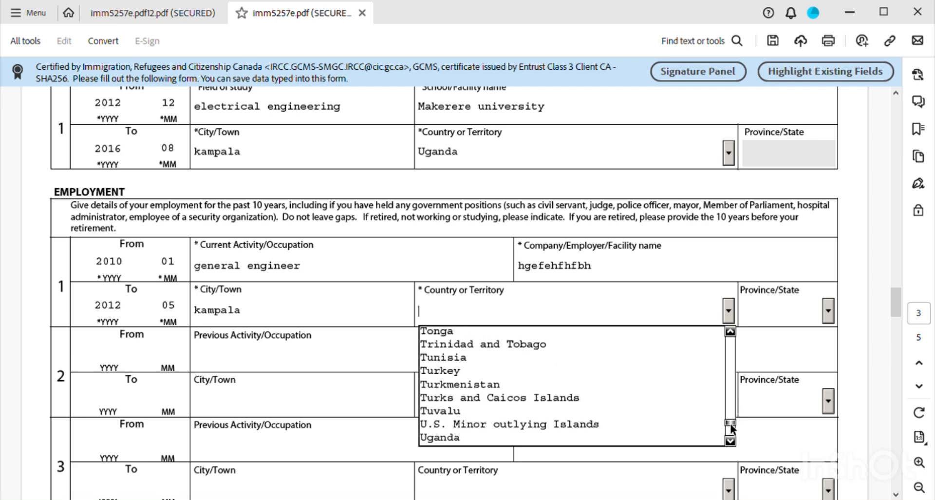
click(446, 438)
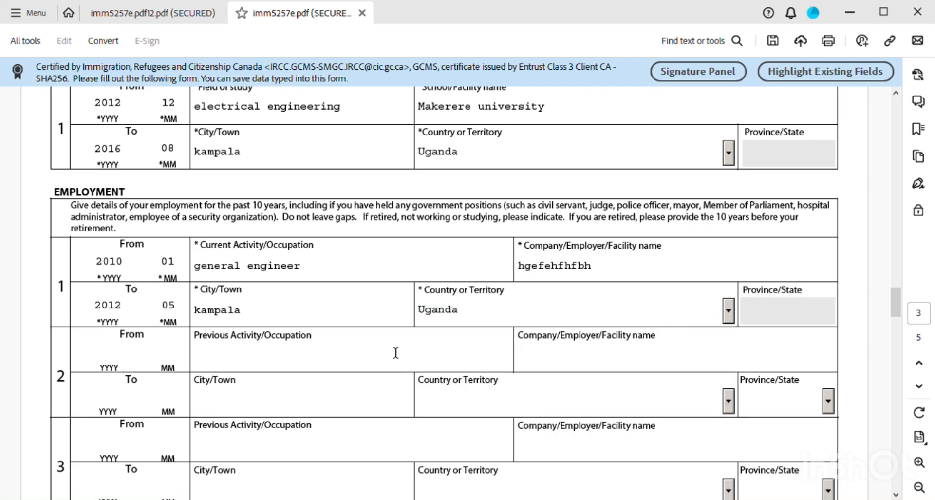
scroll(393, 341, down, 1)
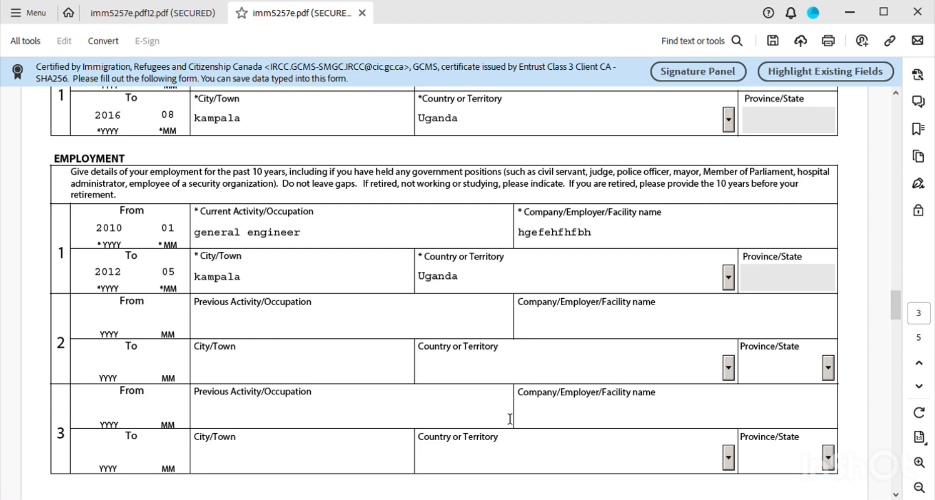
- Tick No for question 1a on tuberculosis and 1b on physical or mental disorders
scroll(512, 419, down, 5)
scroll(454, 374, down, 6)
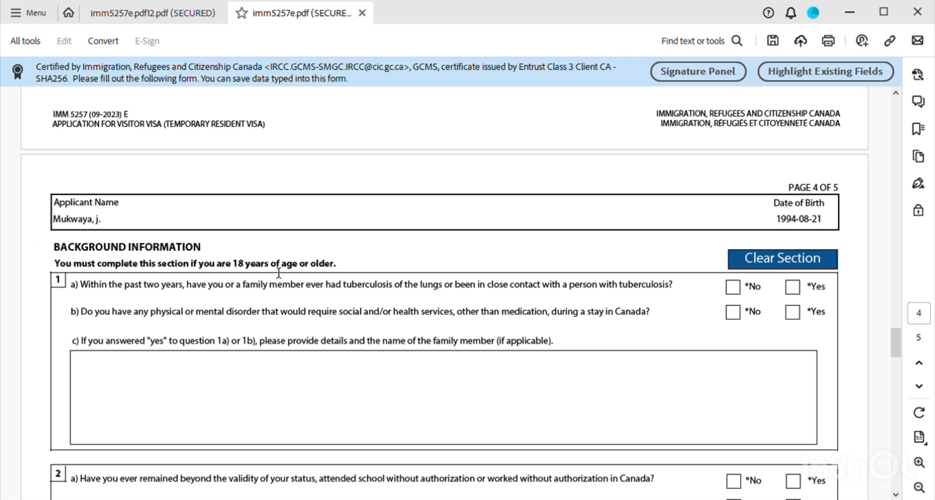
scroll(328, 325, down, 1)
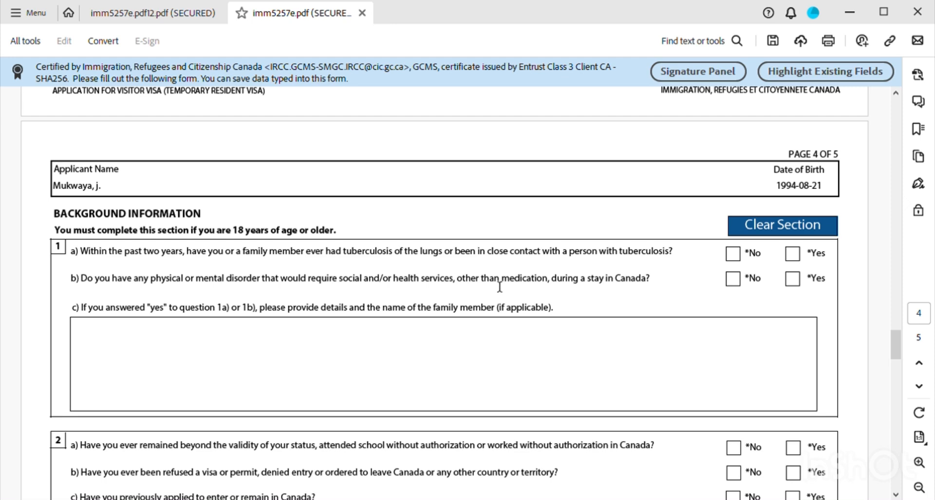
click(735, 259)
click(742, 284)
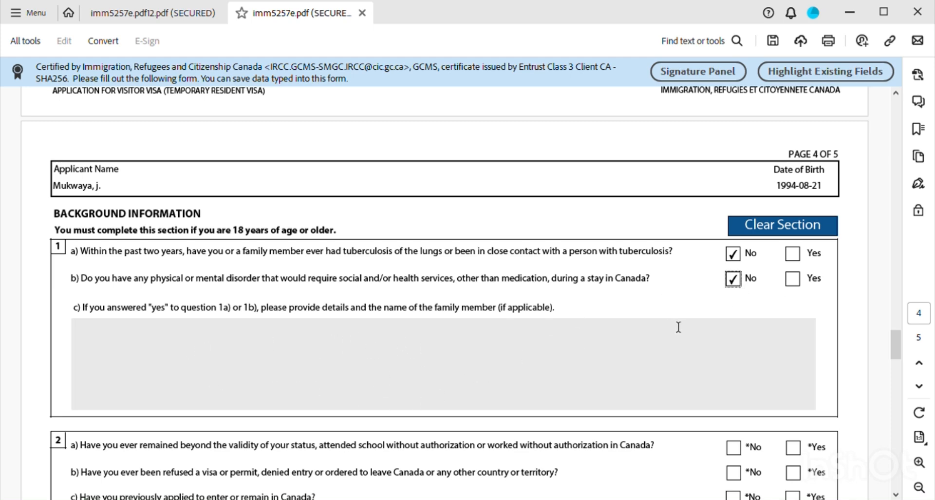
- Tick No for 2a overstaying, 2b refusals, and 2c previous applications to Canada
scroll(432, 392, down, 5)
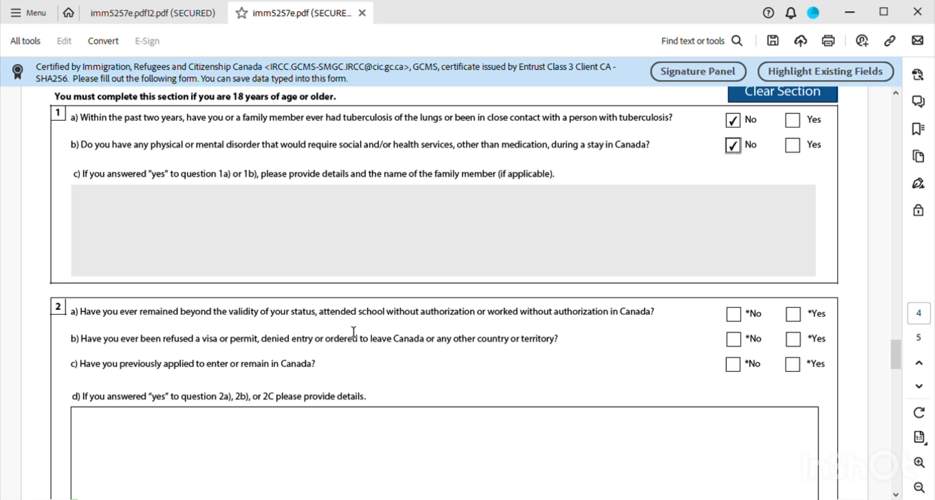
click(733, 314)
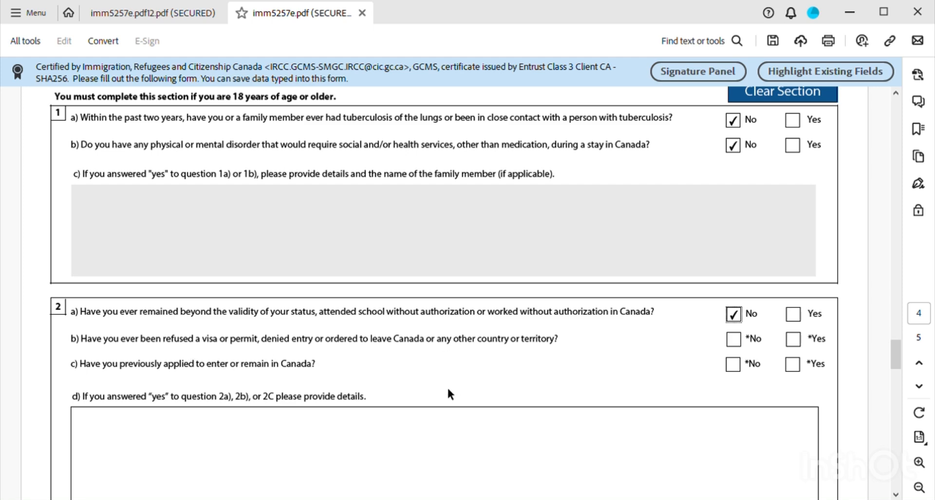
click(737, 341)
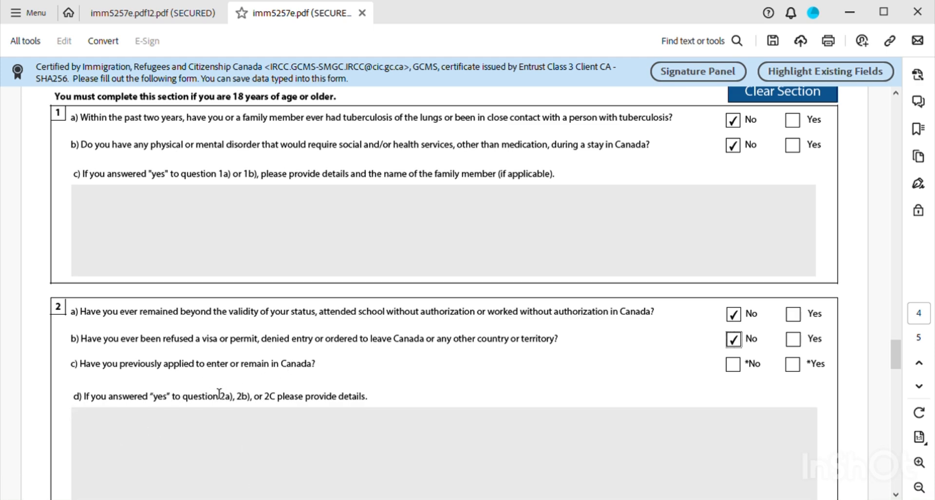
click(738, 369)
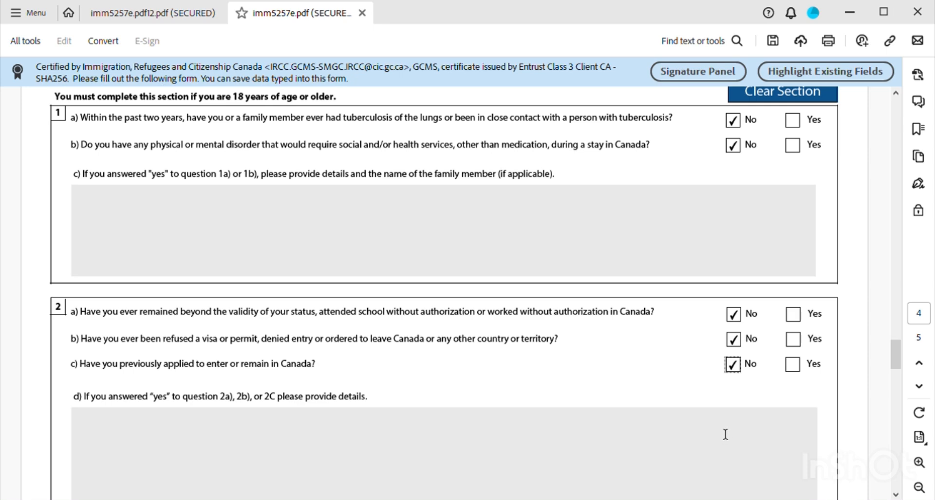
- Tick No for question 3a on criminal offences and 4a on military service
scroll(725, 434, down, 1)
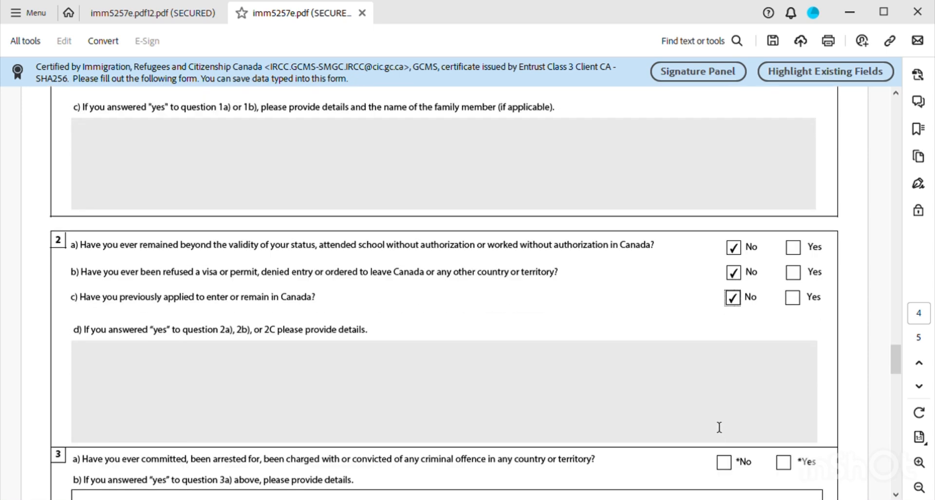
scroll(717, 420, down, 2)
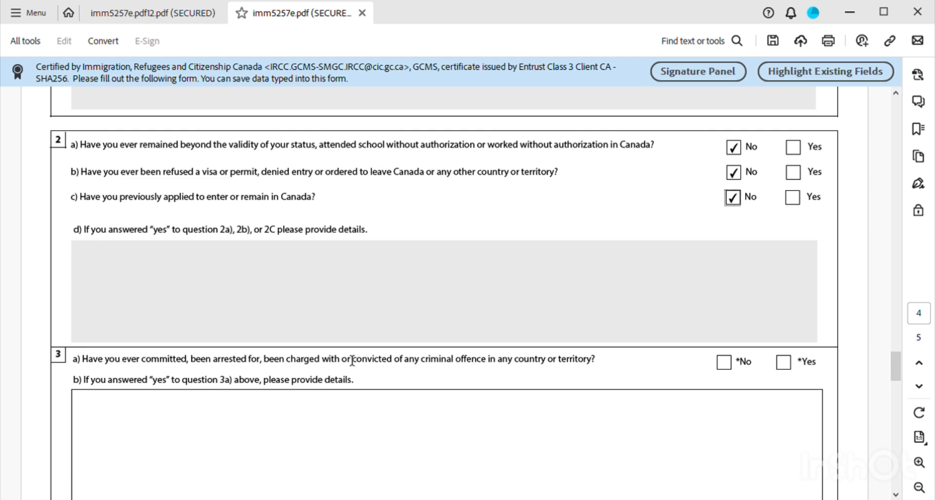
scroll(188, 365, down, 2)
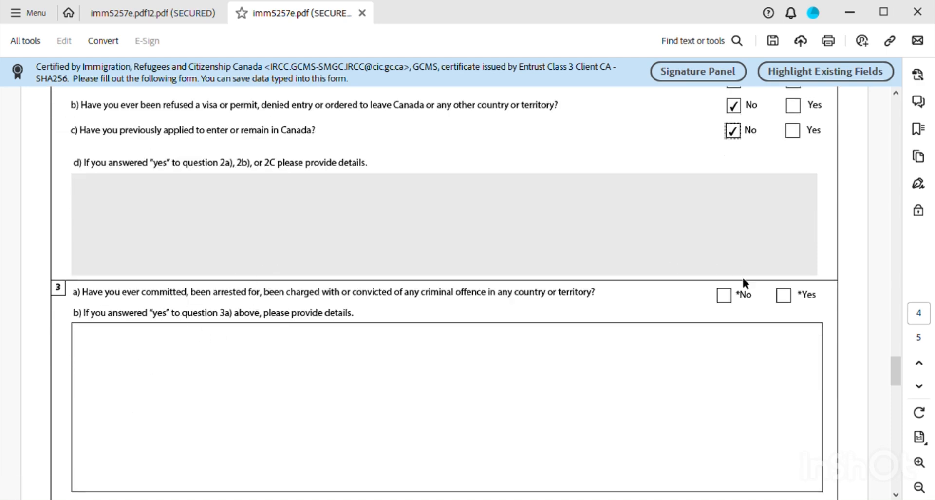
click(725, 296)
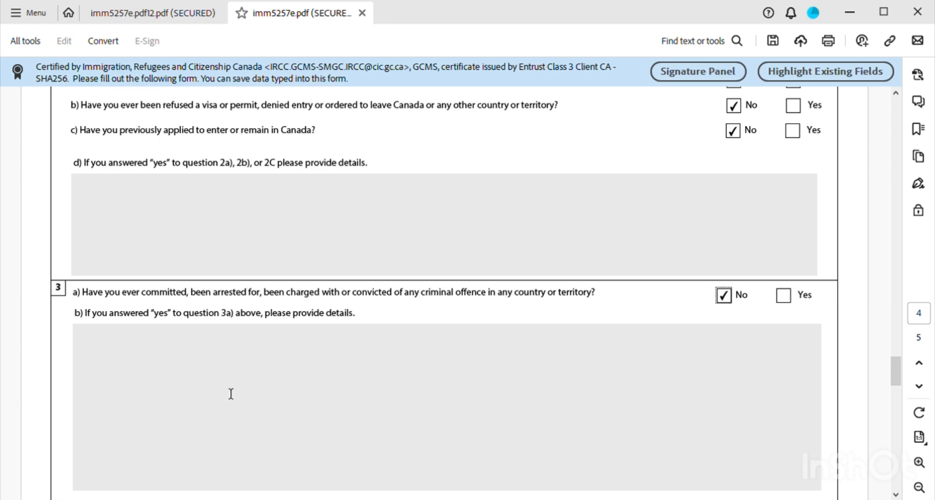
scroll(214, 370, down, 3)
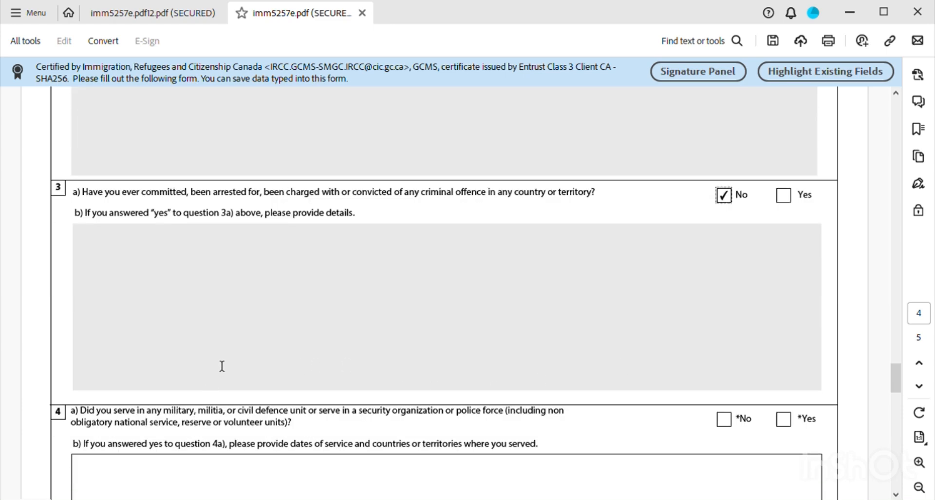
scroll(389, 393, down, 1)
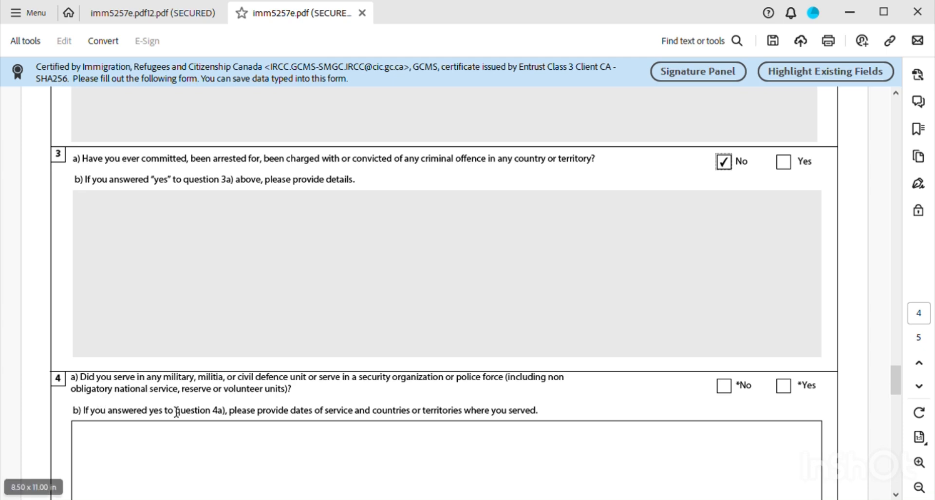
click(724, 390)
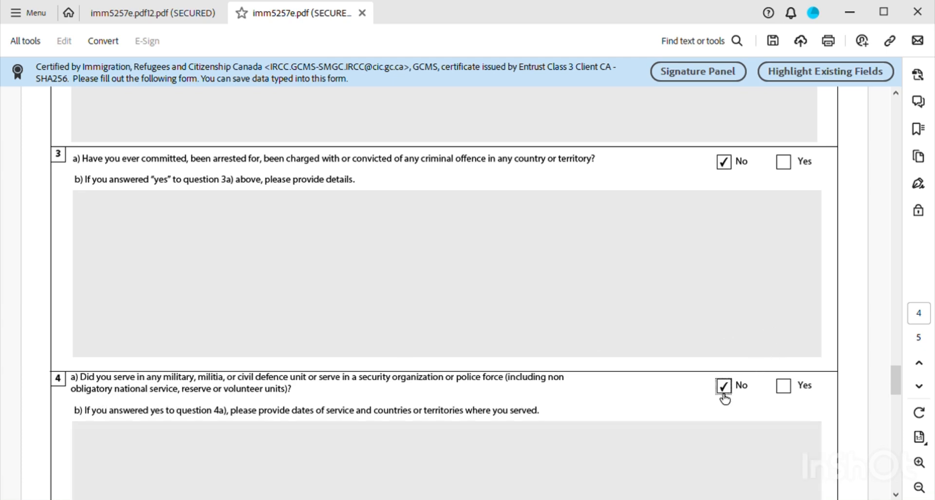
- Tick No for question 5 on violent organizations and 6 on ill treatment
scroll(564, 479, down, 3)
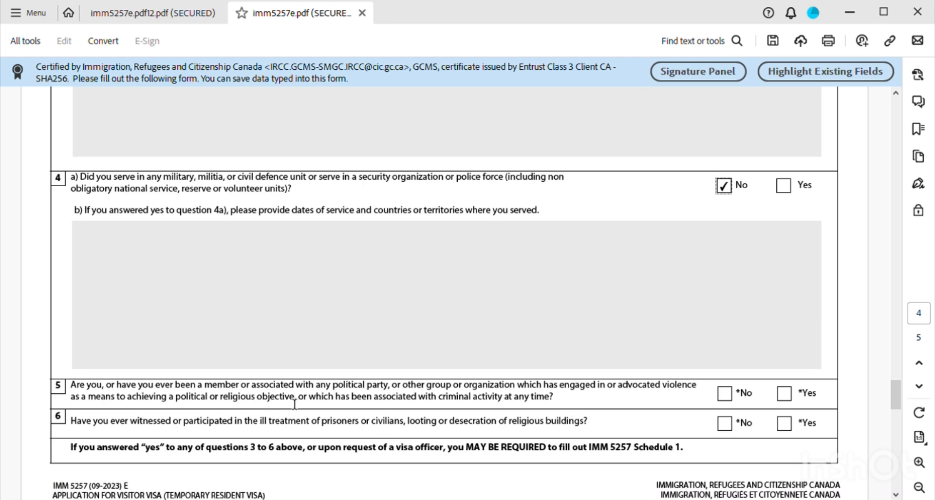
click(724, 394)
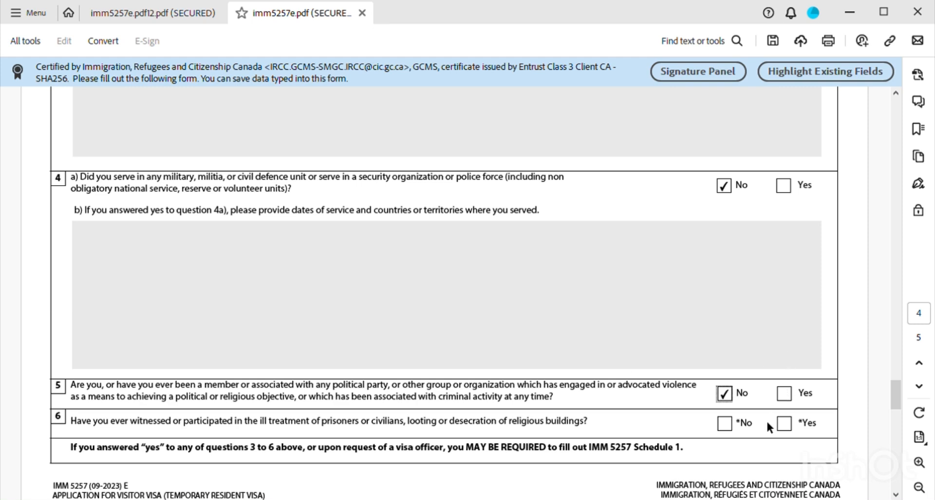
click(728, 424)
scroll(730, 424, down, 2)
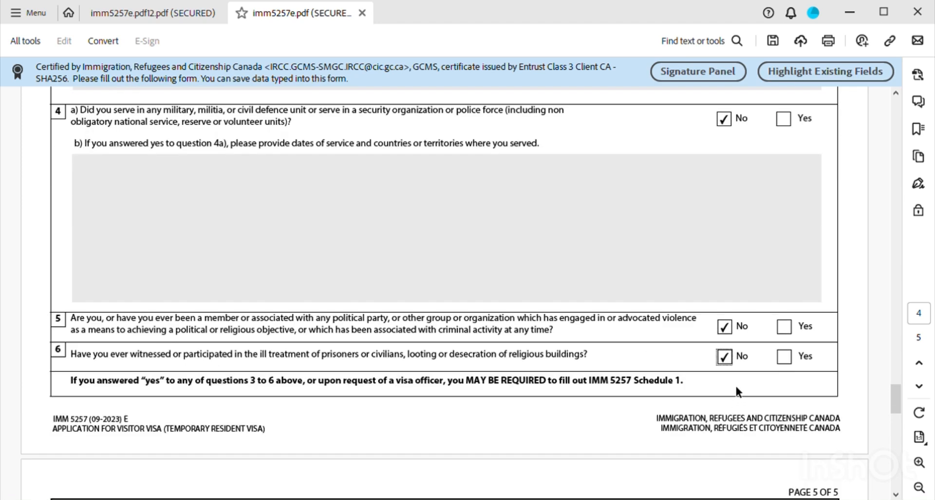
scroll(736, 389, down, 3)
scroll(714, 366, down, 5)
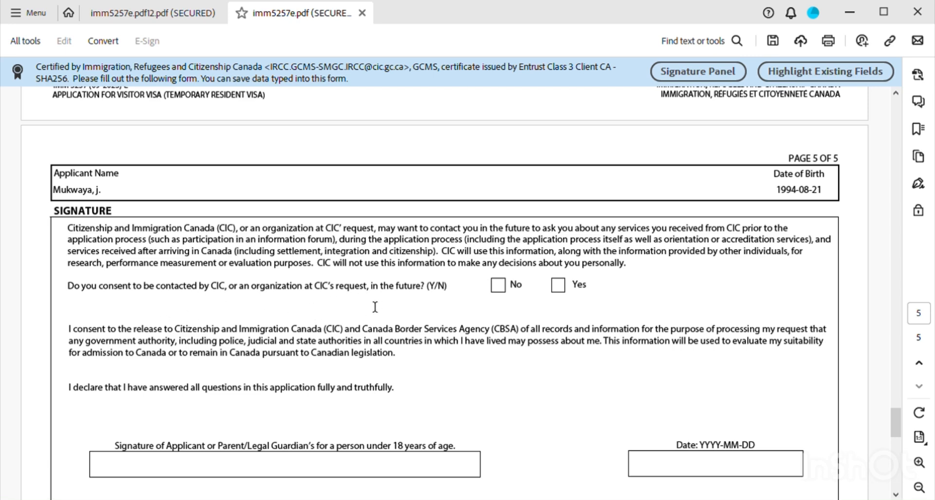
- Consent to future contact, sign with the applicant's name, and date it 2024/01/03
click(565, 291)
scroll(493, 306, down, 3)
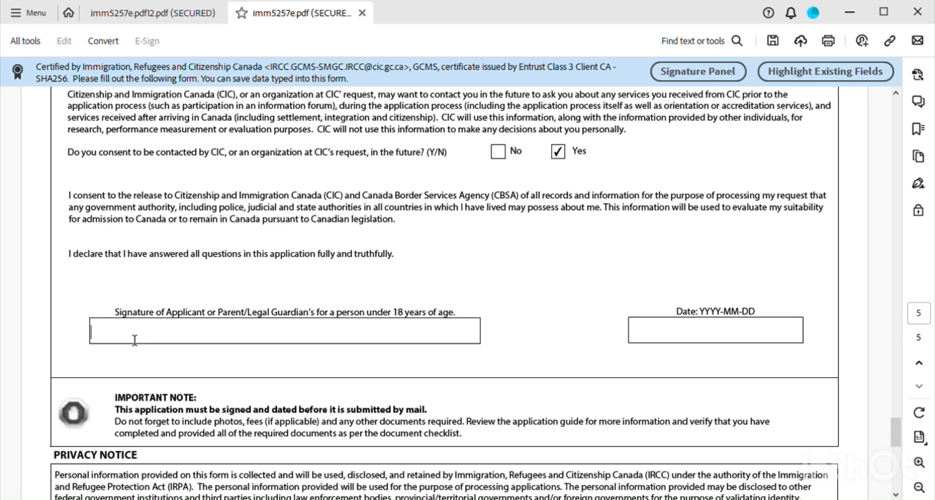
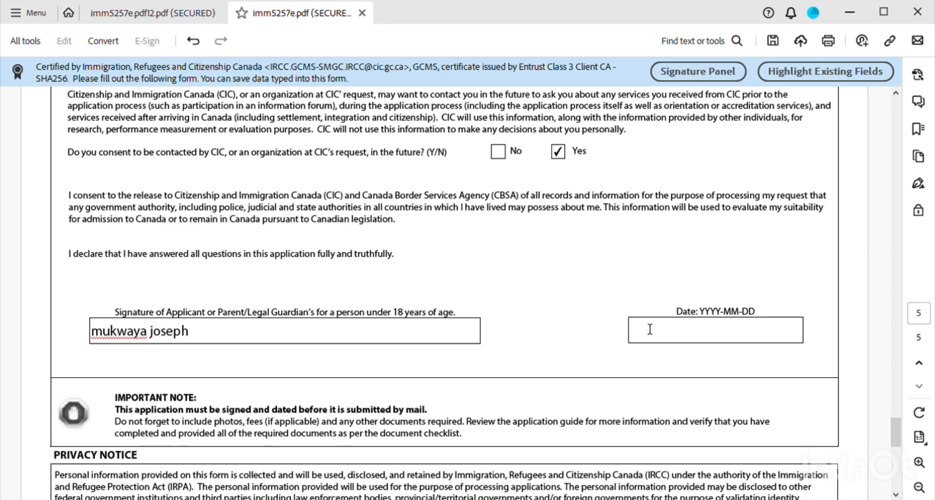
click(667, 342)
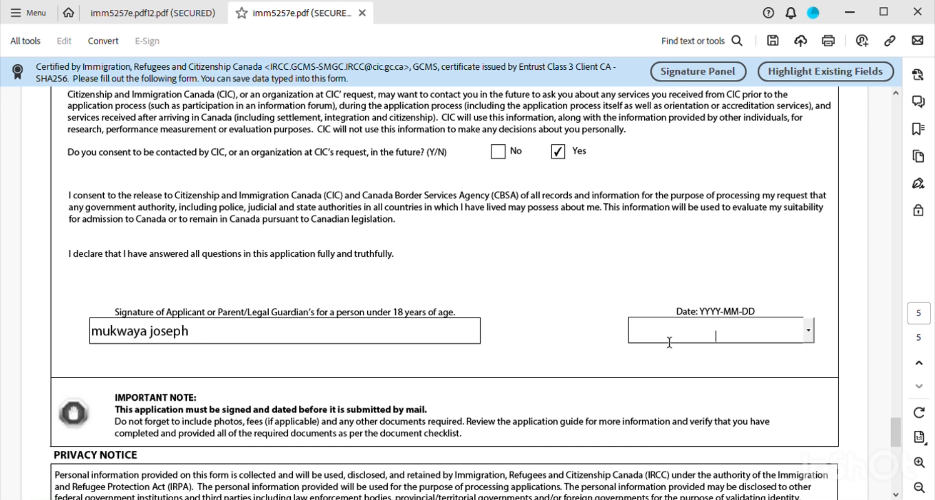
text(2024)
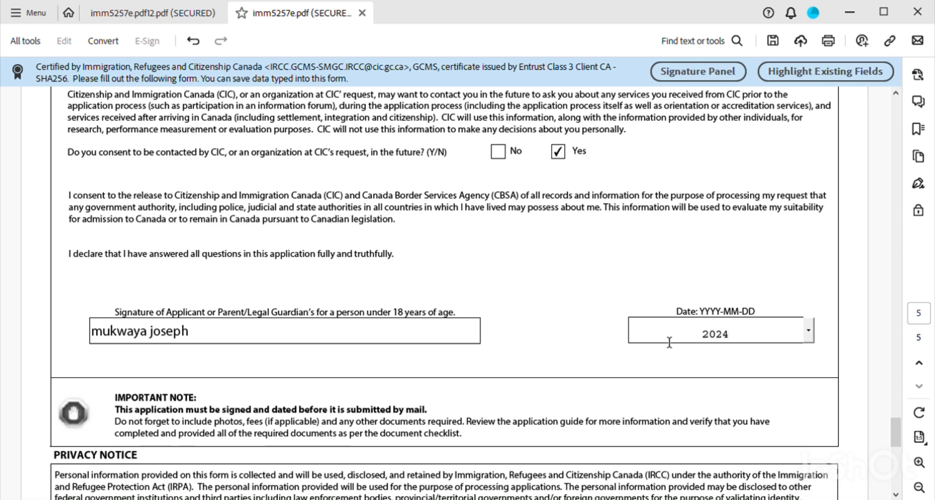
text(/01/03)
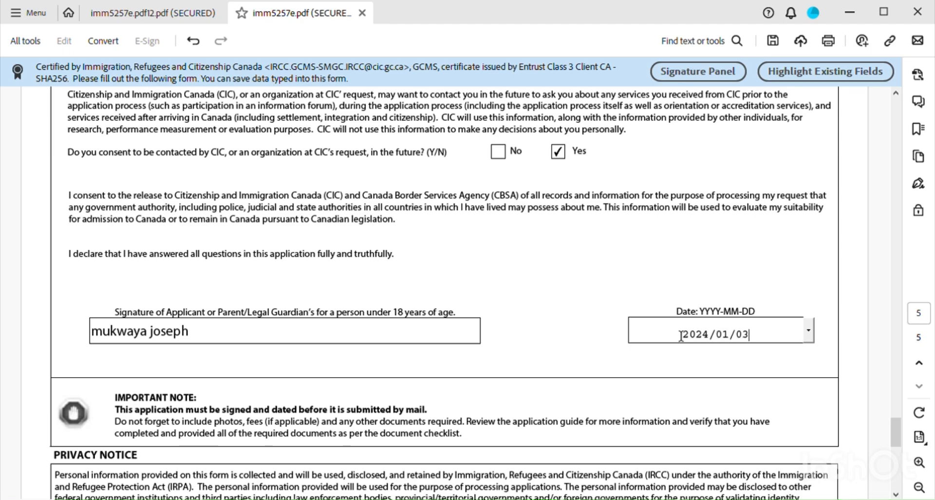
- Run Validate at the end of page 5, flagging the missing alternate telephone fields
scroll(632, 359, down, 5)
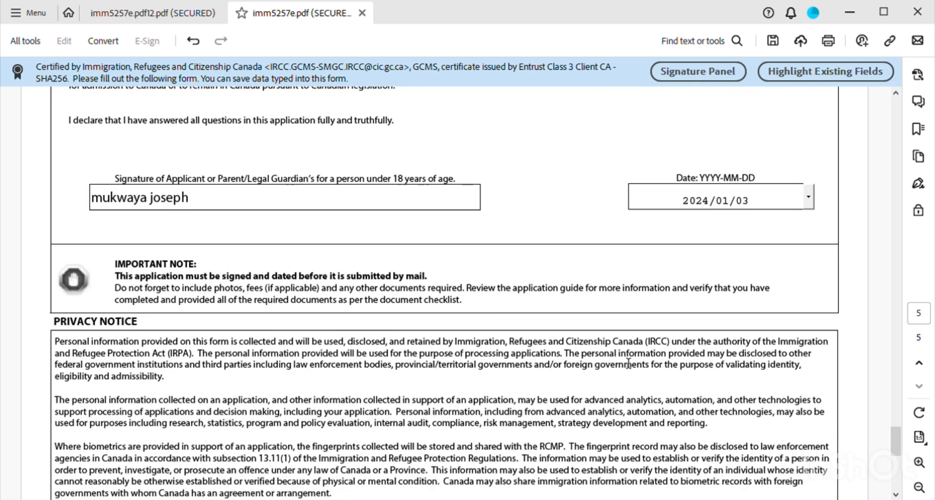
scroll(482, 256, up, 4)
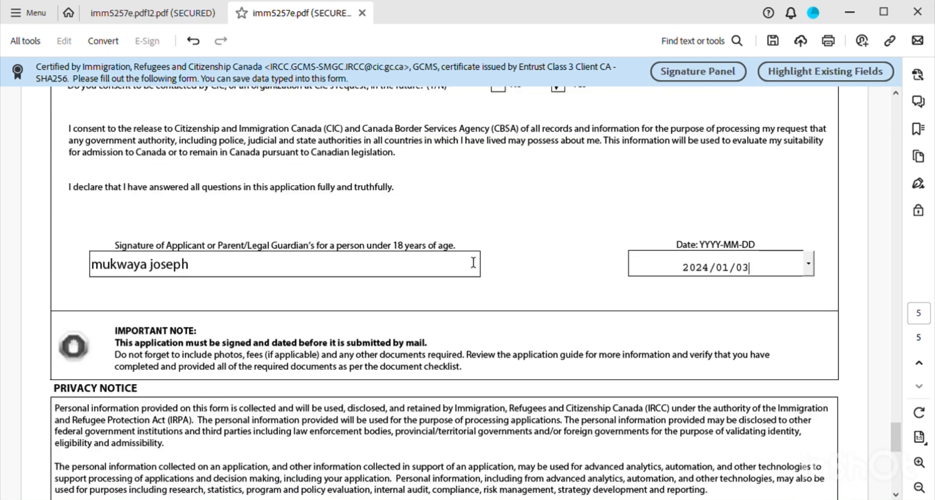
scroll(473, 297, down, 1)
scroll(473, 296, down, 4)
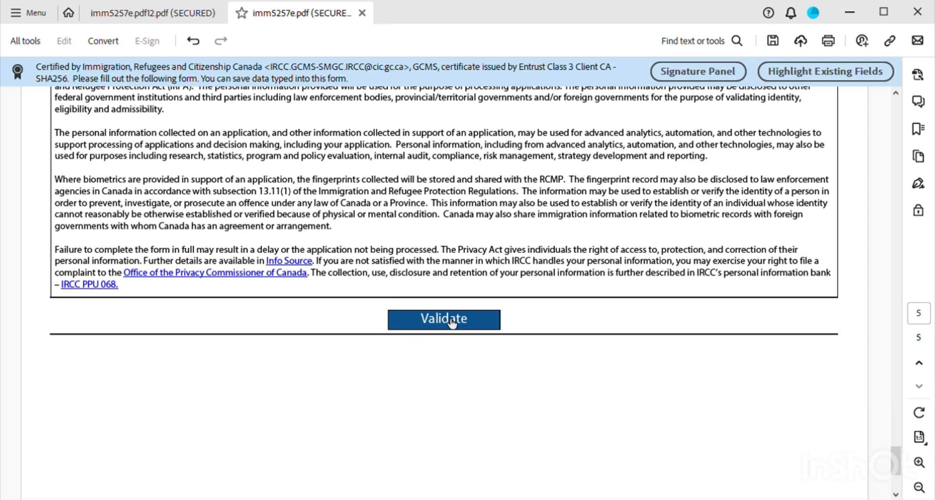
click(452, 324)
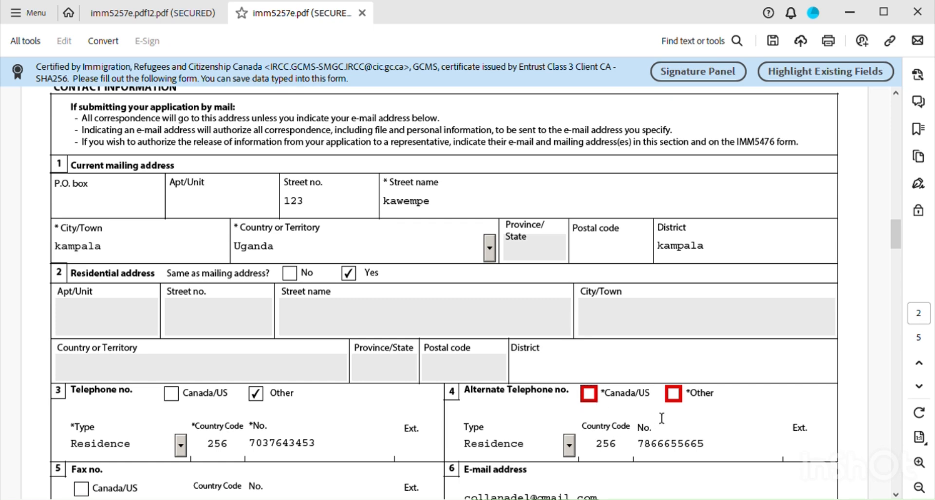
- Mark the alternate telephone type as Other and enter country code 256
click(673, 394)
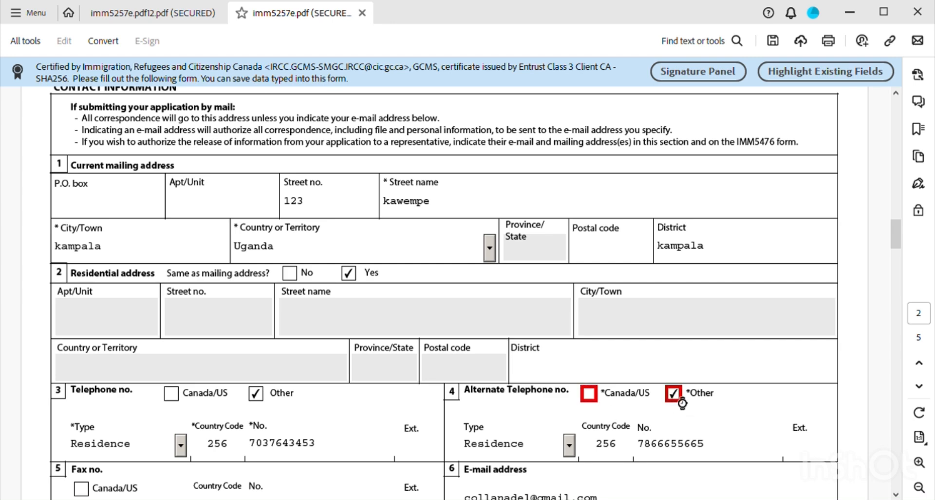
click(602, 449)
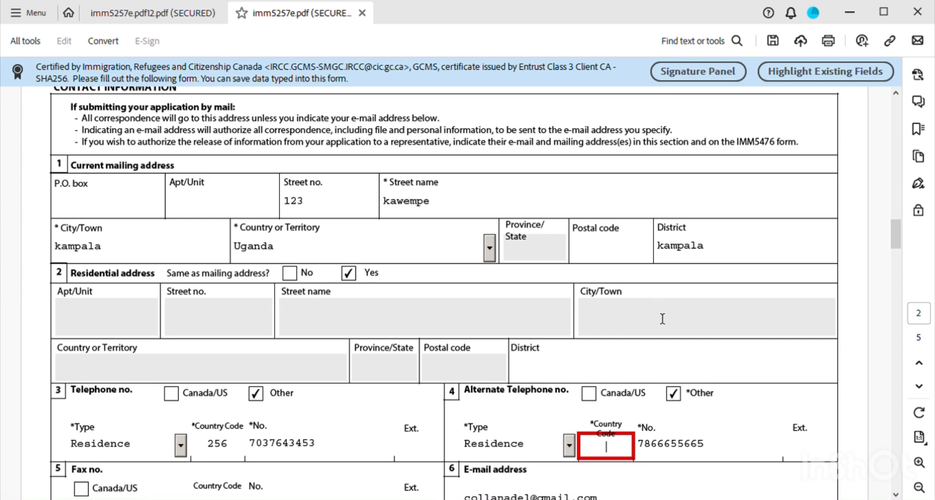
text(256)
key(Tab)
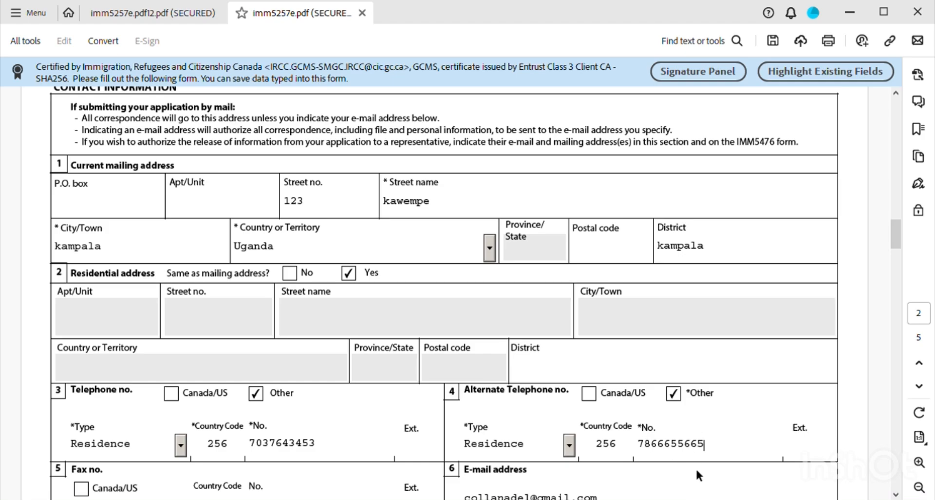
scroll(688, 468, down, 7)
- Run Validate again from the bottom of page 5 to produce barcode page 6
scroll(722, 405, down, 15)
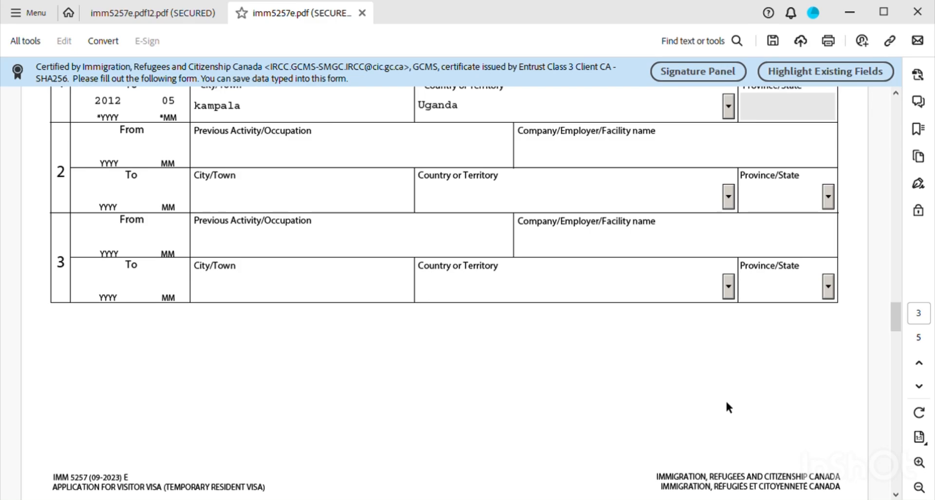
scroll(728, 408, down, 20)
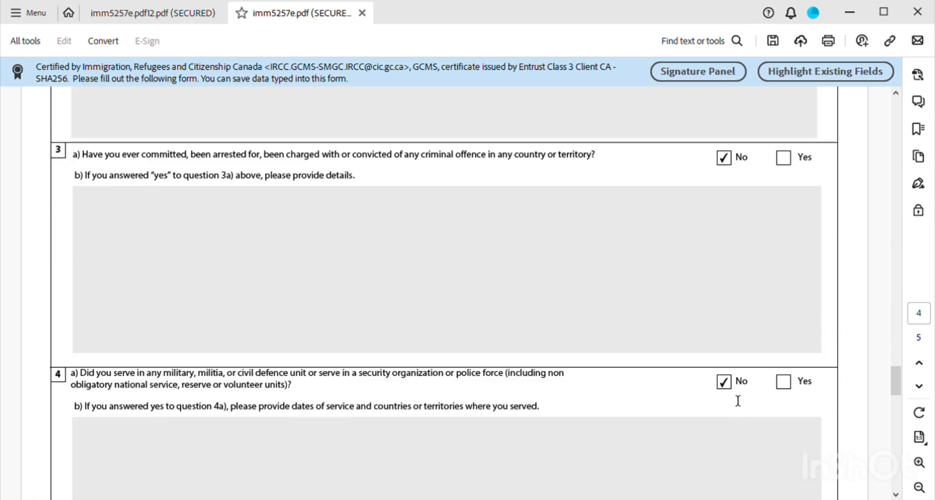
scroll(739, 397, down, 20)
scroll(784, 403, down, 10)
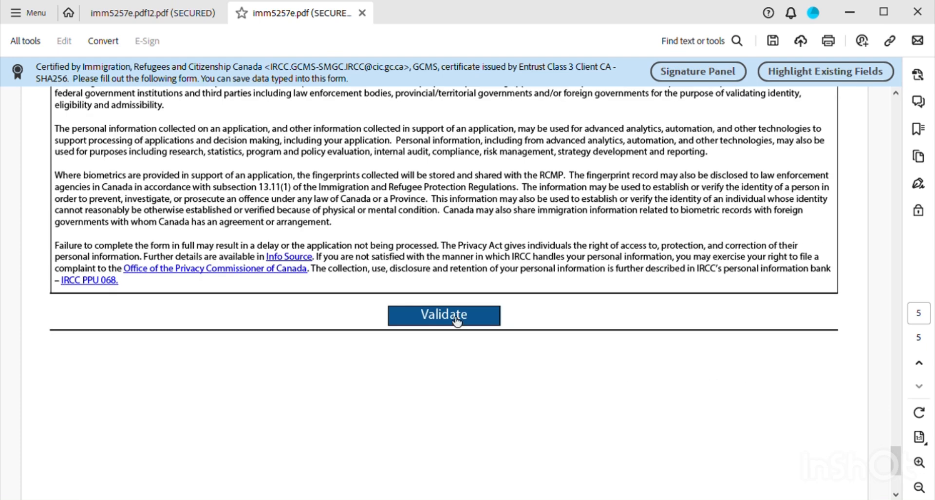
click(456, 321)
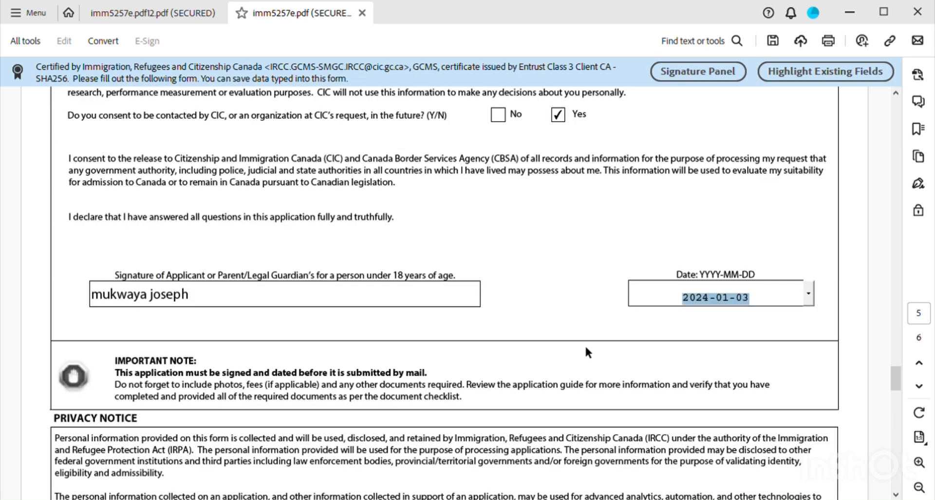
scroll(588, 351, down, 15)
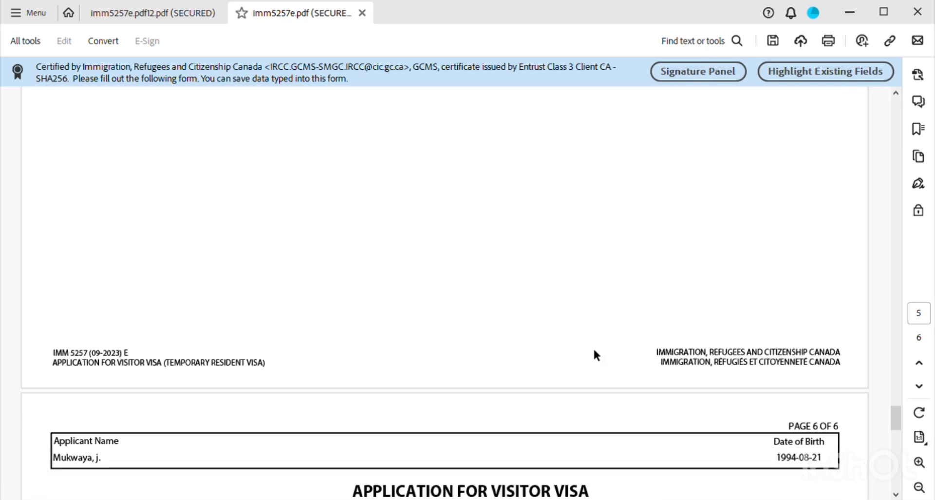
scroll(593, 348, down, 5)
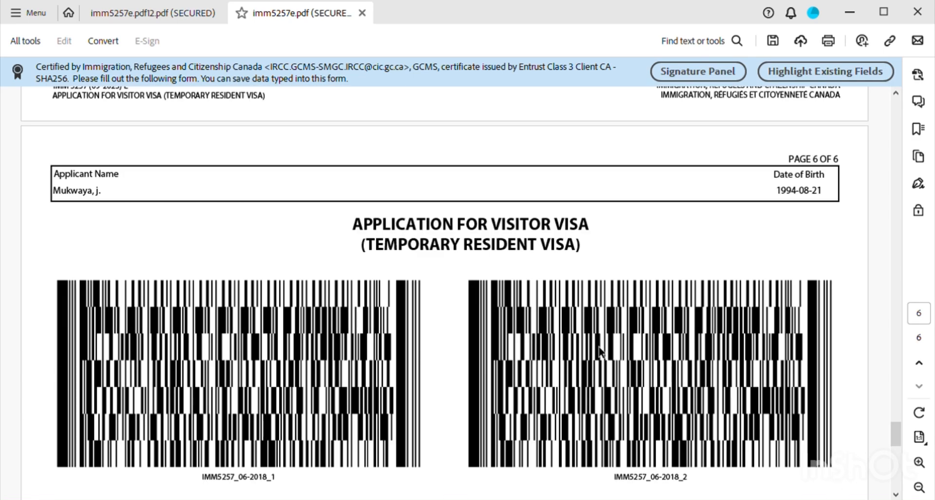
scroll(601, 350, up, 1)
scroll(600, 350, down, 3)
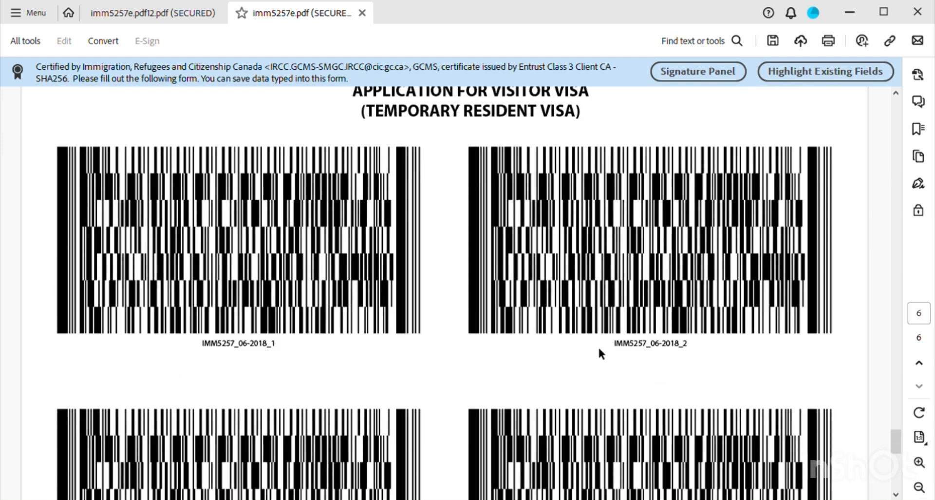
scroll(599, 349, up, 3)
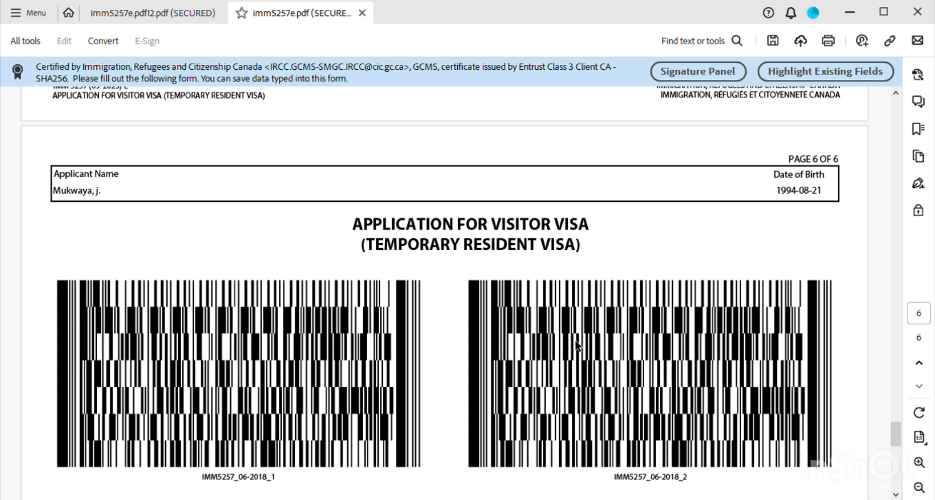
scroll(555, 319, down, 2)
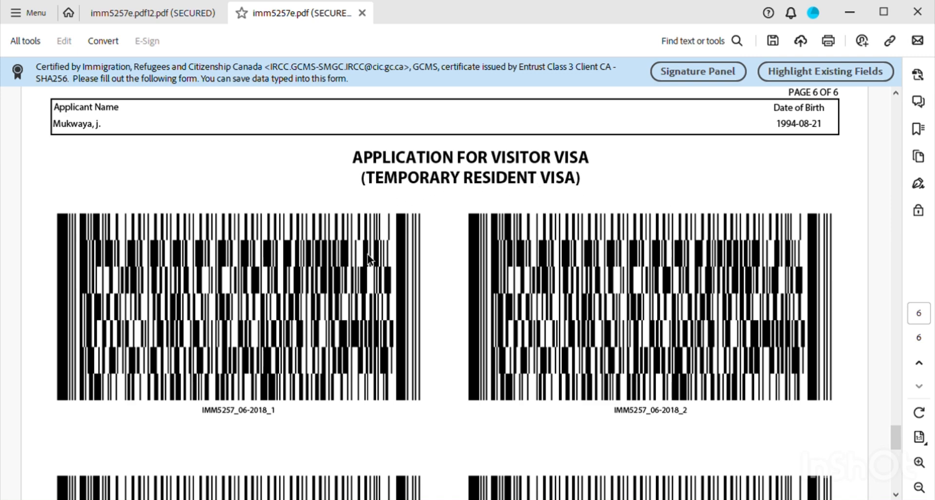
scroll(729, 370, down, 3)
scroll(729, 366, down, 9)
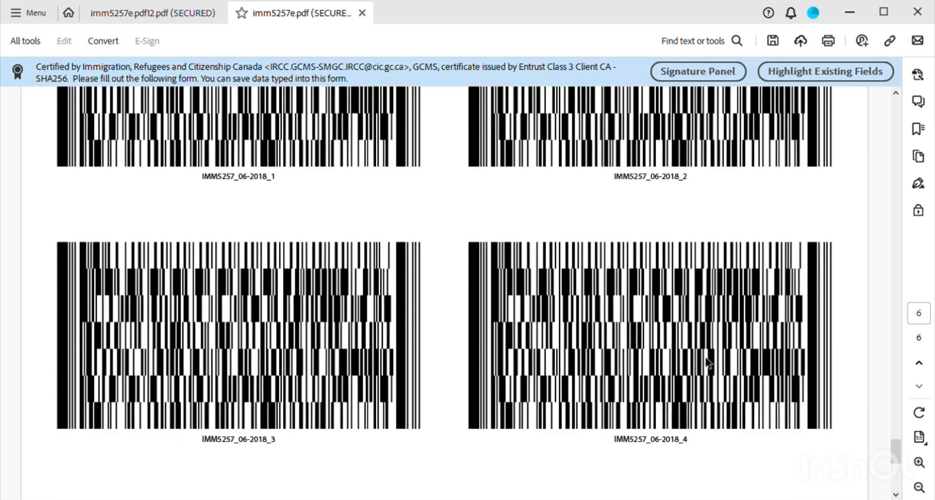
scroll(708, 360, down, 6)
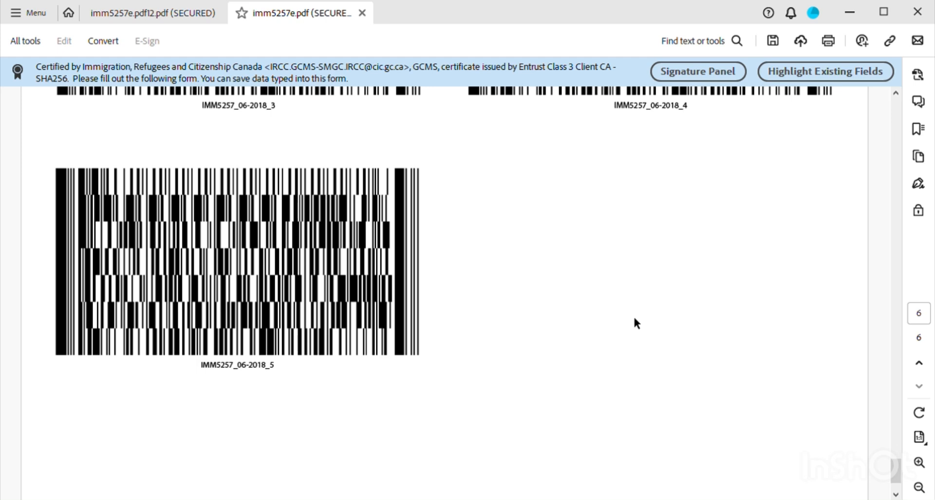
scroll(633, 316, down, 3)
scroll(634, 317, up, 1)
scroll(638, 314, down, 1)
scroll(639, 319, up, 8)
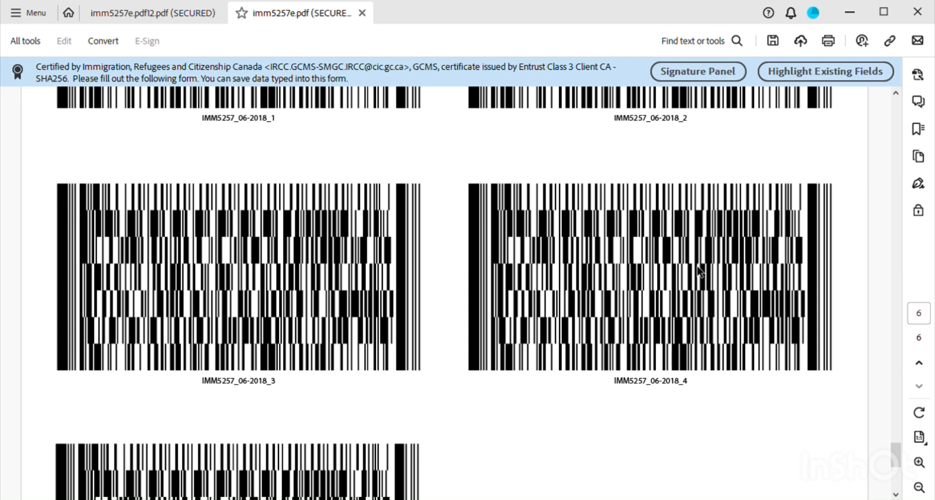
scroll(671, 259, up, 6)
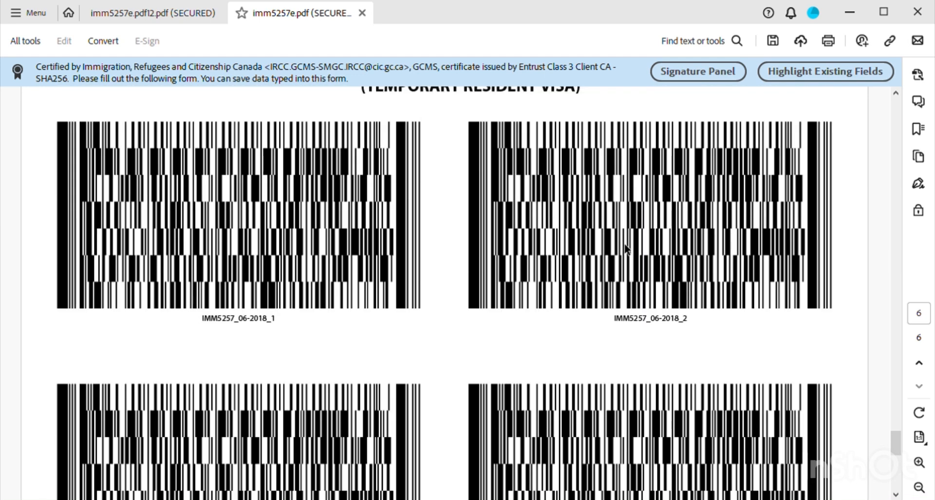
scroll(676, 319, up, 4)
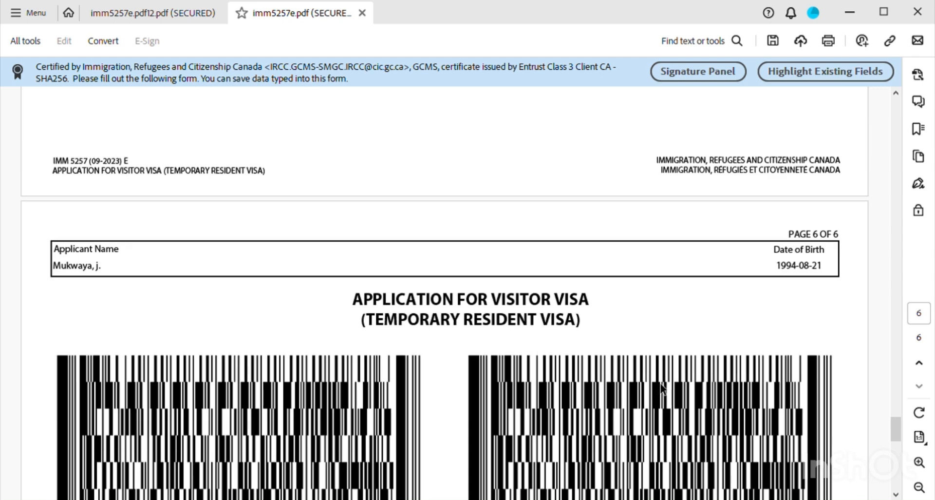
scroll(662, 387, down, 3)
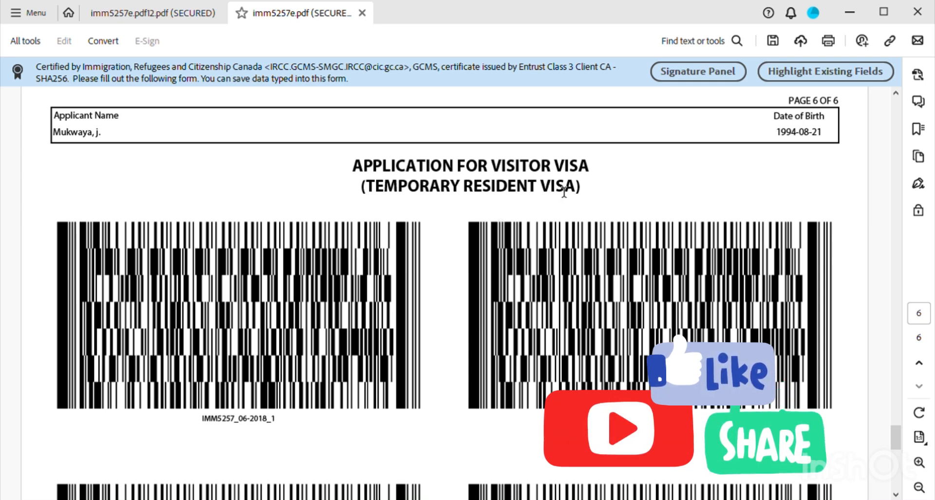
scroll(562, 203, down, 3)
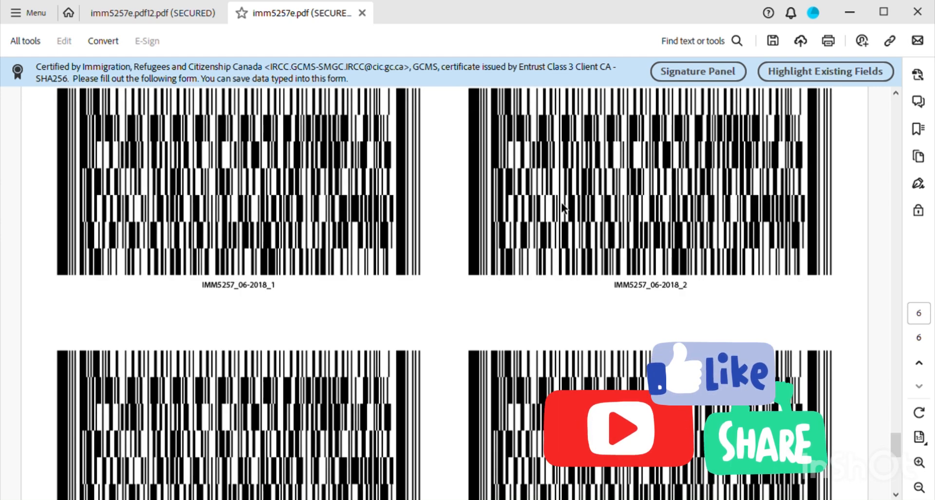
scroll(561, 200, down, 3)
scroll(563, 204, down, 1)
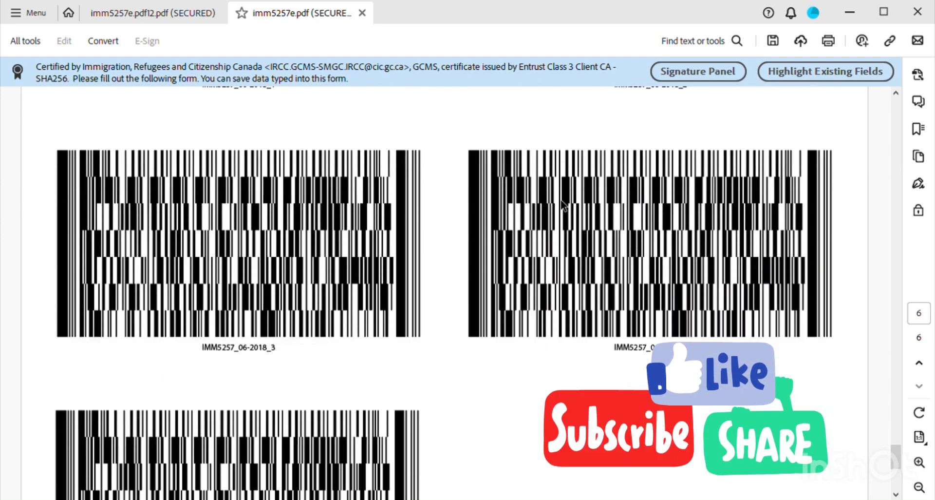